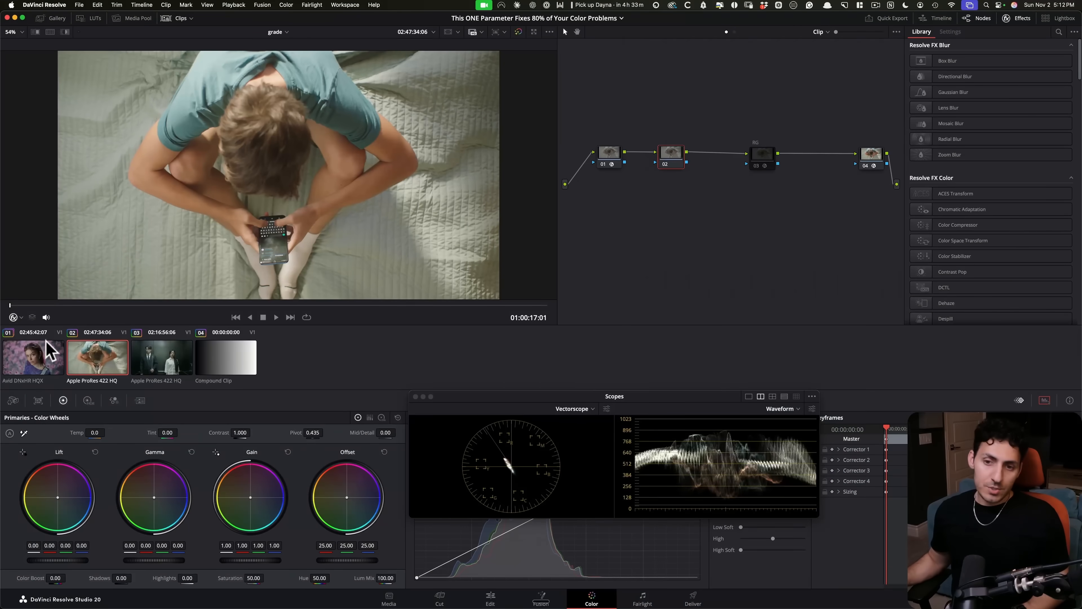
# Step: Compare the portrait, bedspread and elevator clips to judge the color cast in each shot
pyautogui.click(38, 368)
pyautogui.click(91, 361)
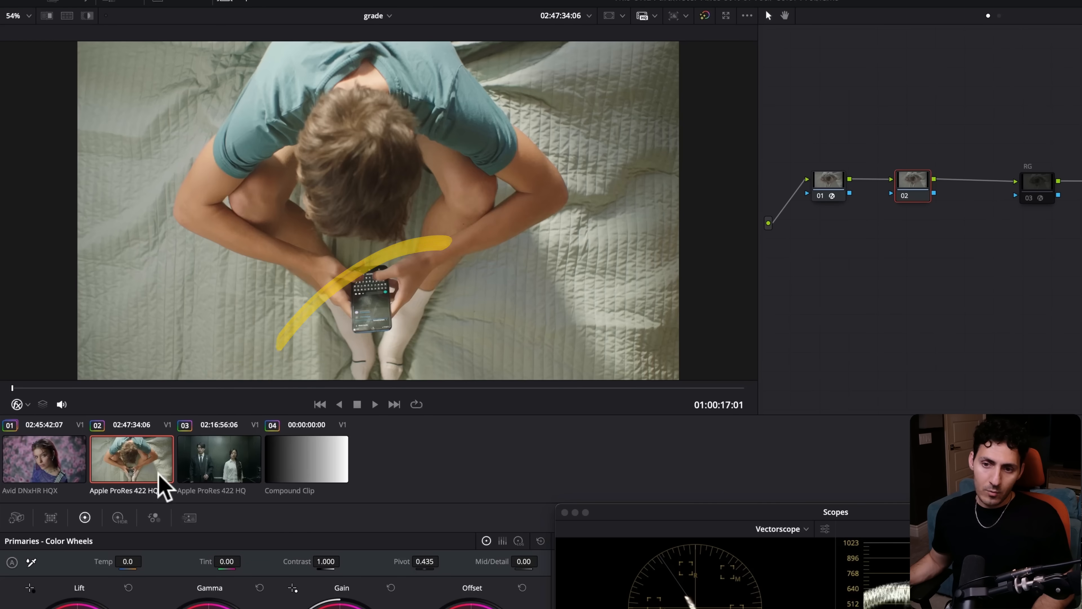
pyautogui.click(155, 365)
pyautogui.click(128, 466)
pyautogui.click(57, 467)
pyautogui.click(133, 465)
pyautogui.click(225, 465)
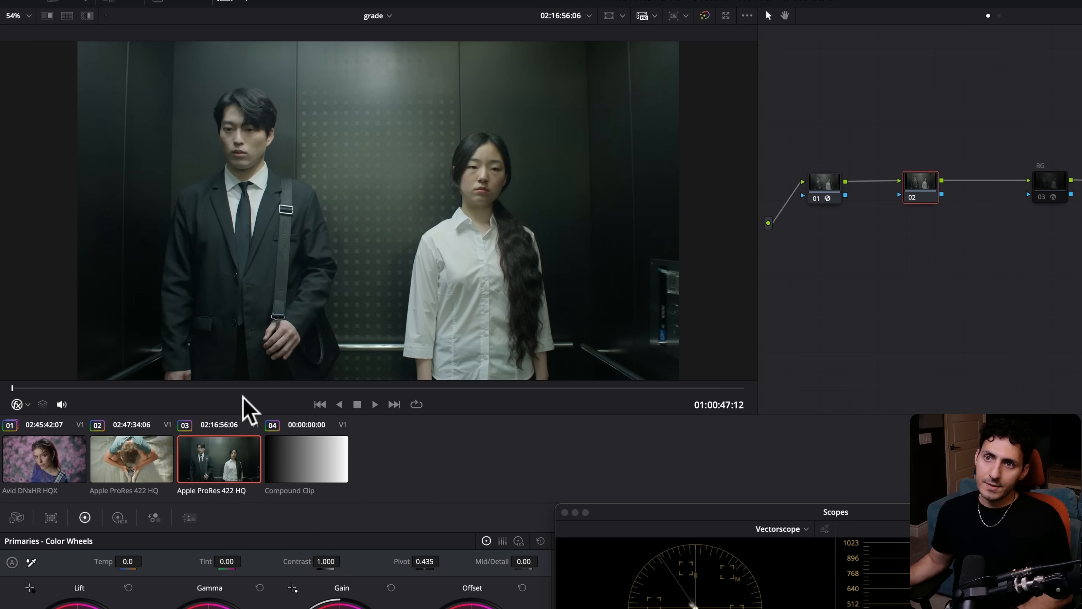
pyautogui.click(29, 458)
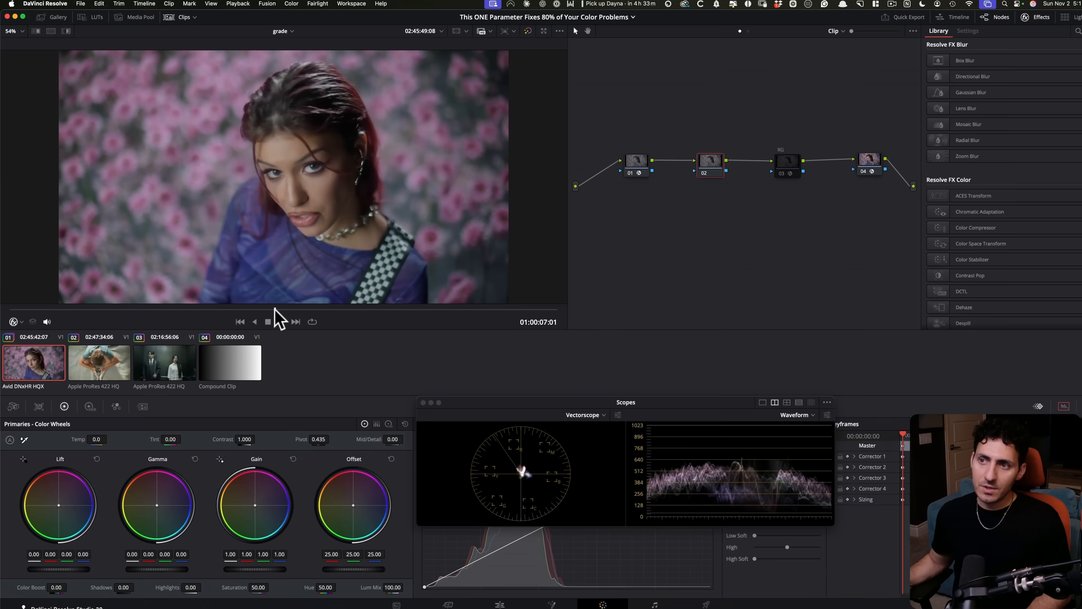
# Step: Scrub through the portrait clip with pink flowers to examine its vectorscope trace at different frames
pyautogui.click(274, 309)
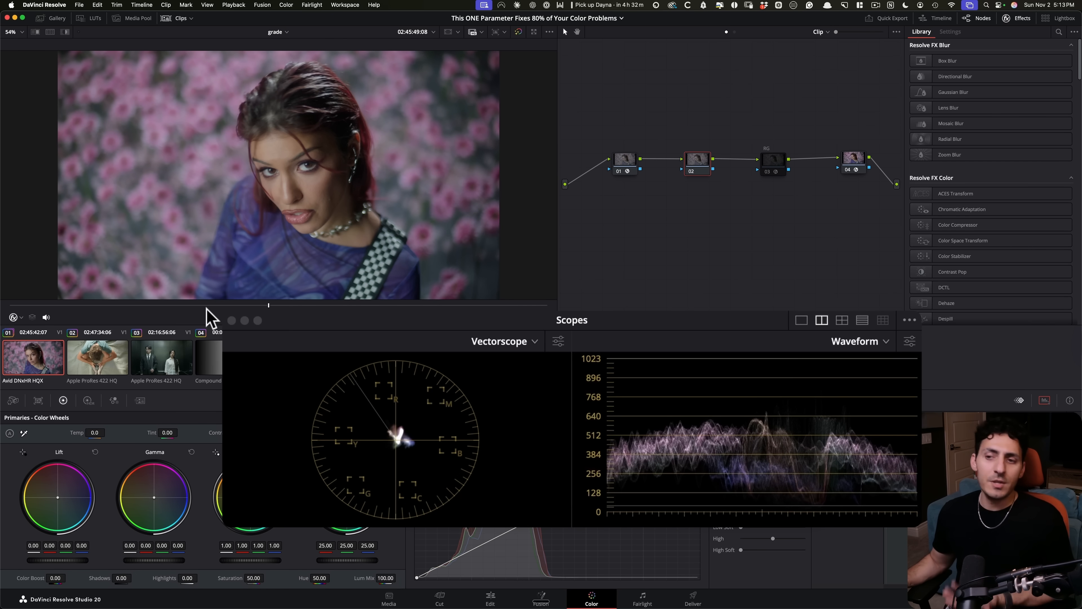
pyautogui.moveTo(166, 303); pyautogui.dragTo(193, 305)
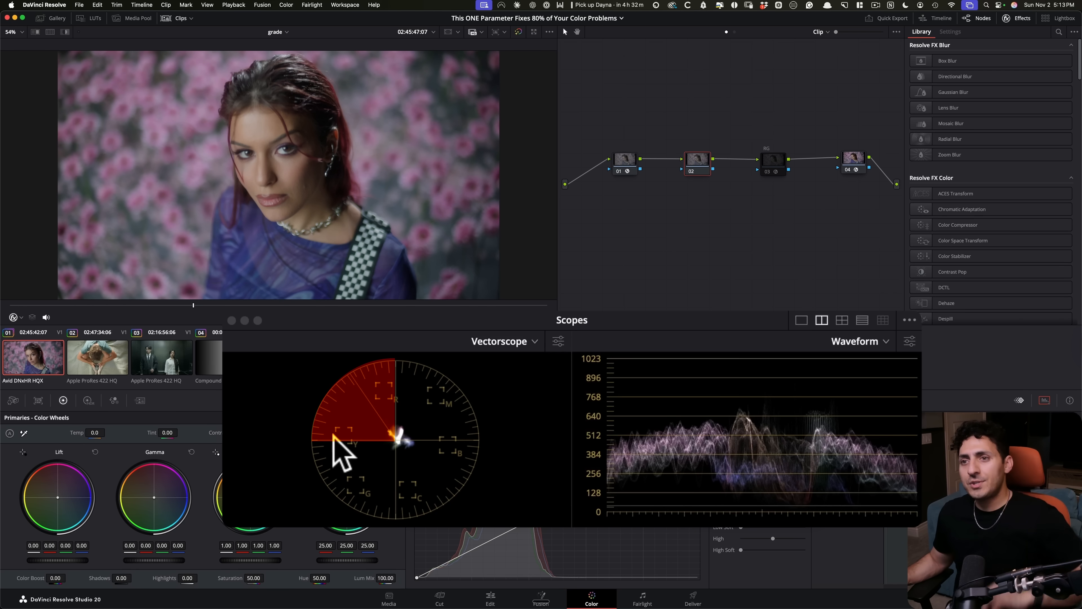
pyautogui.moveTo(196, 305); pyautogui.dragTo(248, 304)
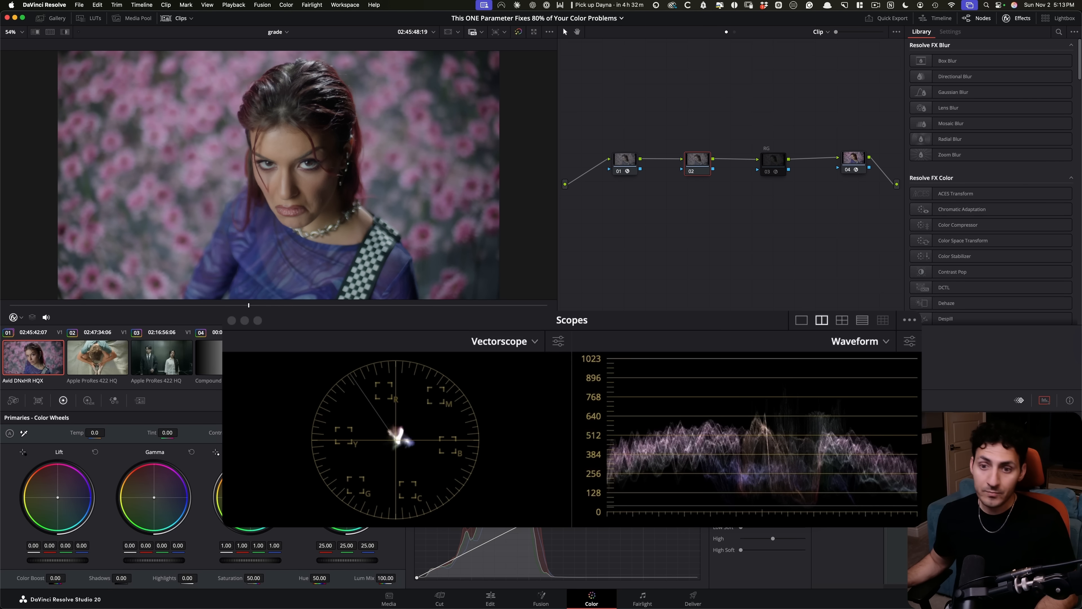
# Step: Examine the bedspread clip's cast in close-up on the phone, white socks and sheets, and return the viewer to fit
pyautogui.click(97, 359)
pyautogui.moveTo(260, 304); pyautogui.dragTo(286, 305)
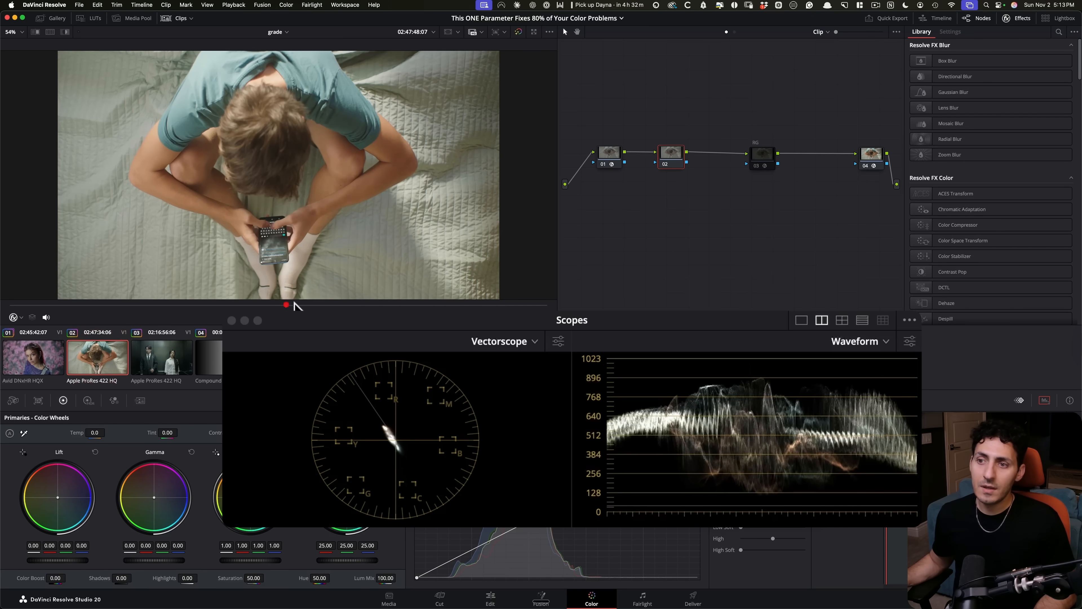
pyautogui.scroll(5, 375, 256)
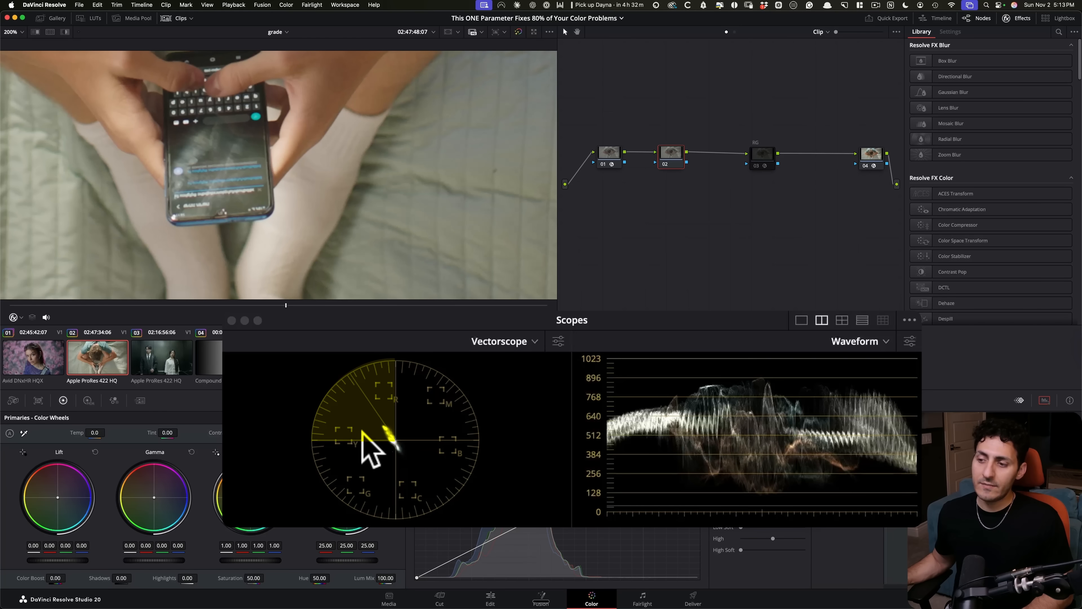
pyautogui.moveTo(307, 249); pyautogui.dragTo(469, 196)
pyautogui.moveTo(385, 238); pyautogui.dragTo(185, 189)
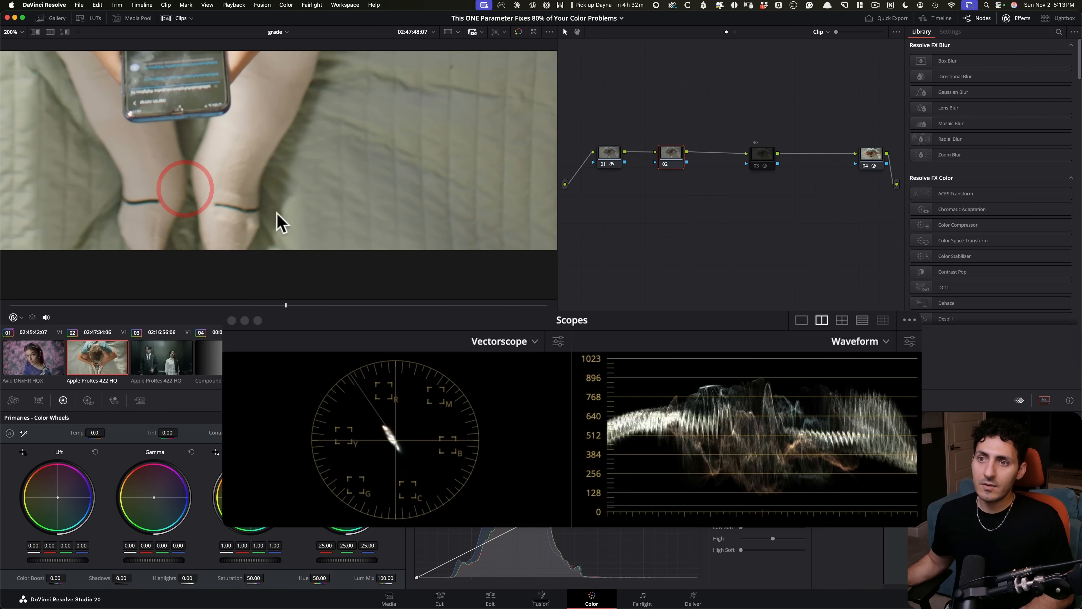
pyautogui.moveTo(292, 186); pyautogui.dragTo(292, 217)
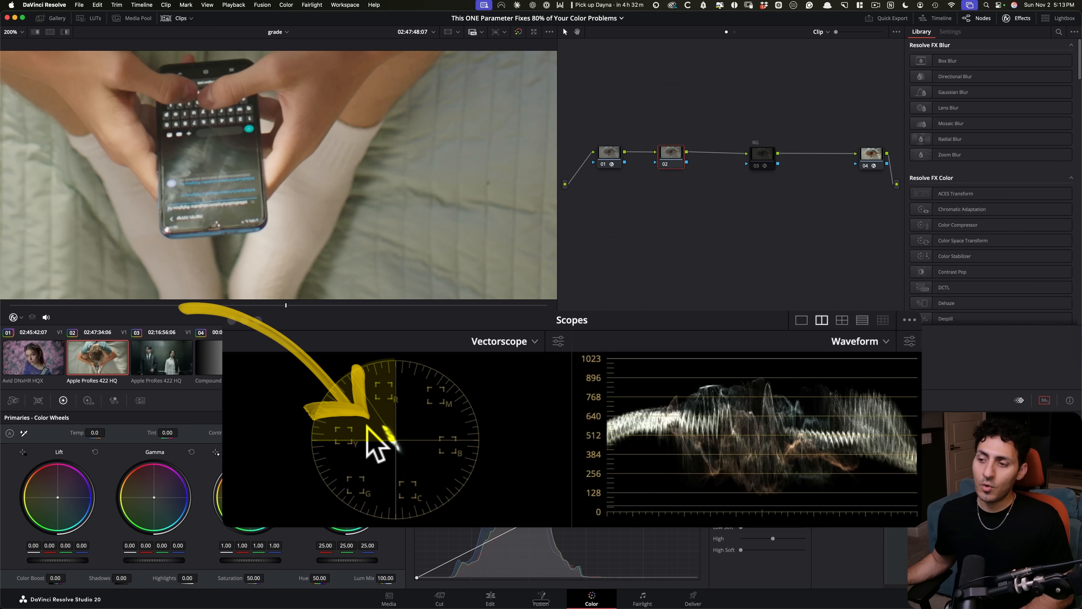
pyautogui.hotkey('shift', 'z')
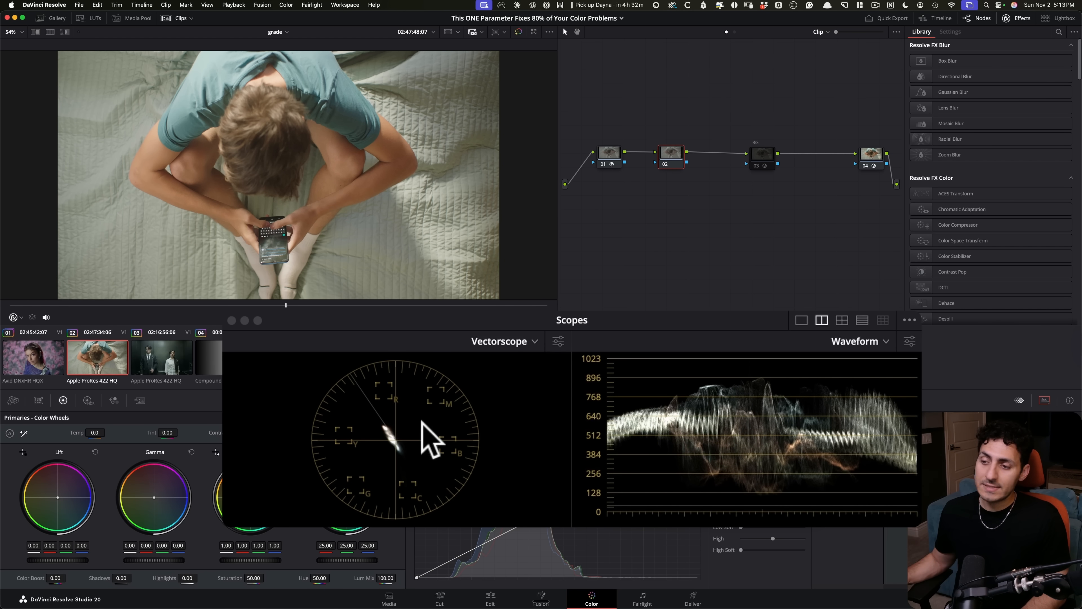
# Step: Inspect the elevator clip in an enlarged viewer, close up on the woman's white shirt and face
pyautogui.click(164, 368)
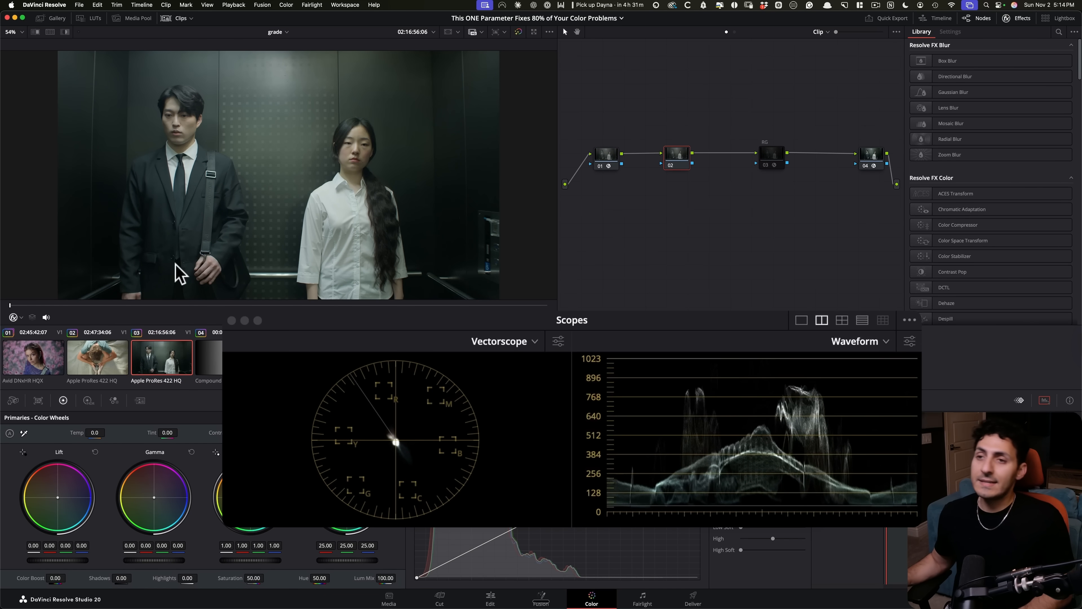
pyautogui.click(168, 19)
pyautogui.scroll(3, 361, 279)
pyautogui.moveTo(321, 264); pyautogui.dragTo(268, 224)
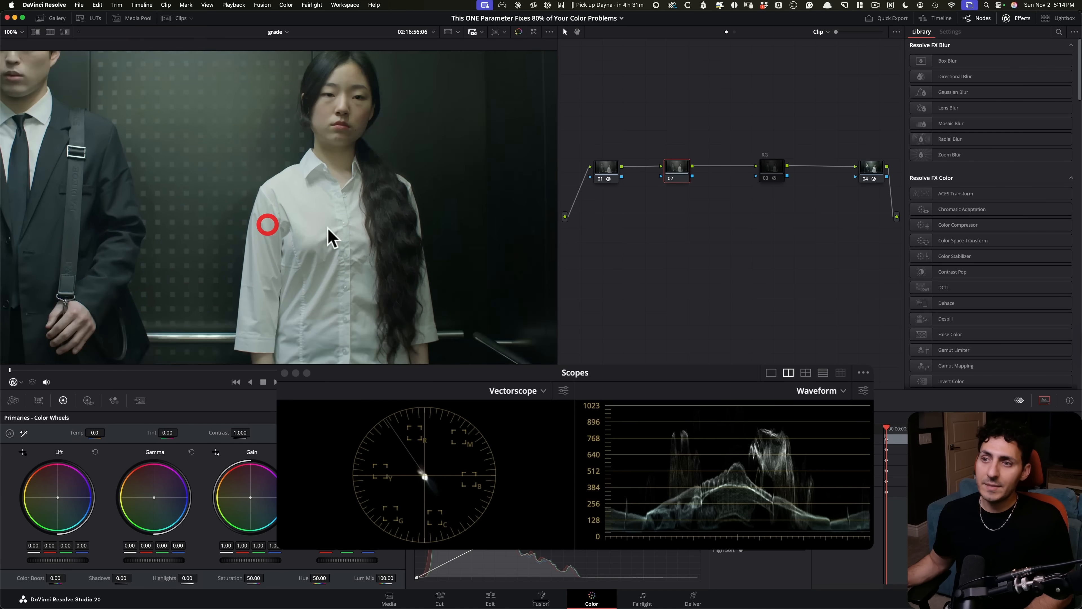
pyautogui.scroll(3, 341, 235)
pyautogui.moveTo(366, 237); pyautogui.dragTo(382, 346)
pyautogui.moveTo(267, 217); pyautogui.dragTo(282, 268)
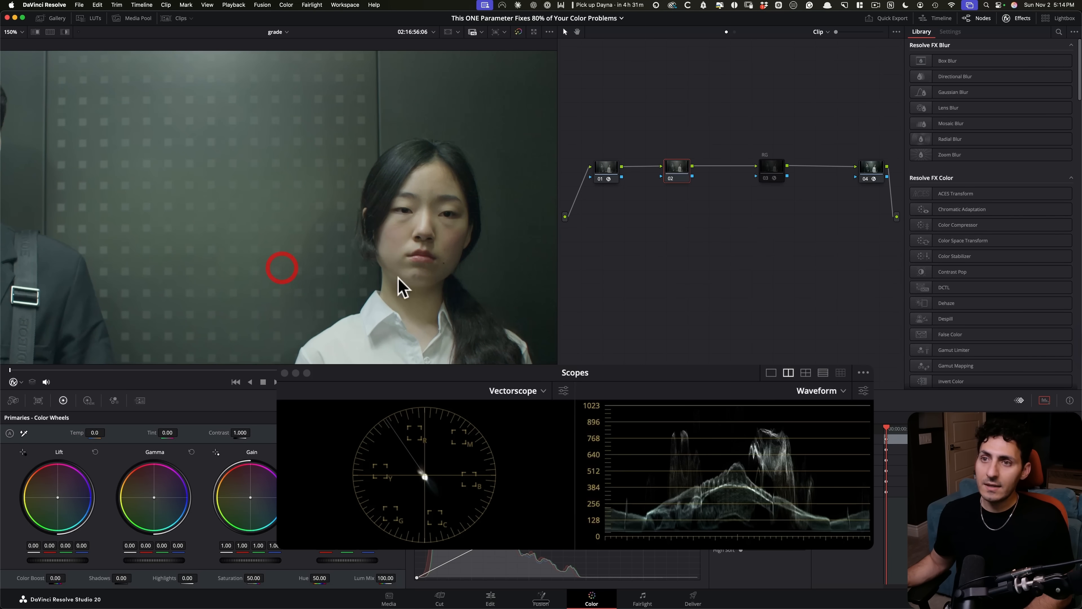
# Step: Switch the viewer to the Qualifier picker and probe the elevator wall and white shirt against the scopes
pyautogui.click(13, 382)
pyautogui.click(35, 403)
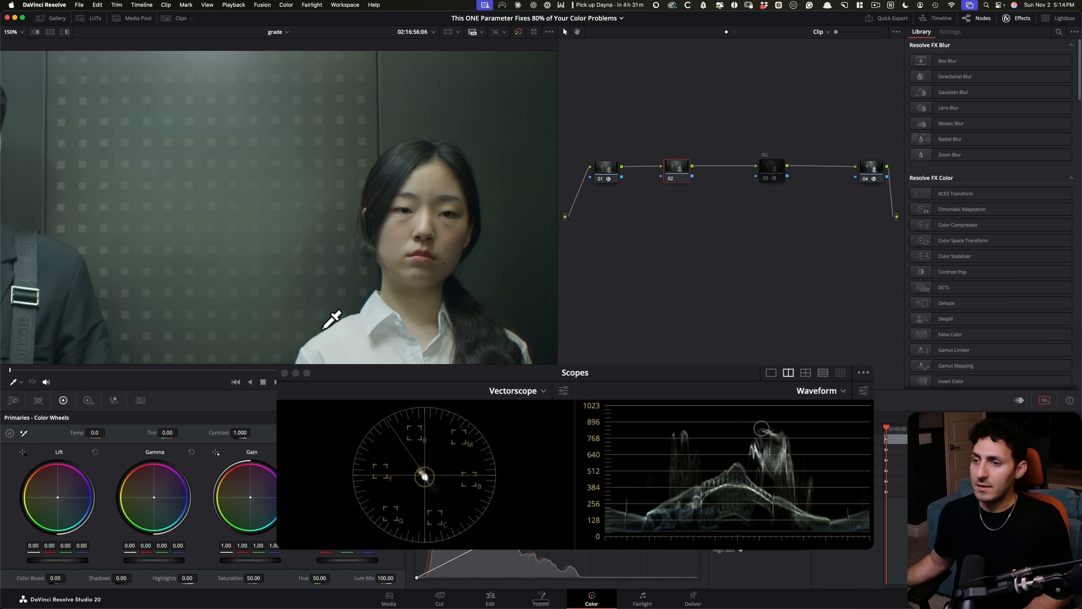
pyautogui.moveTo(227, 144); pyautogui.dragTo(315, 321)
pyautogui.moveTo(235, 198); pyautogui.dragTo(242, 224)
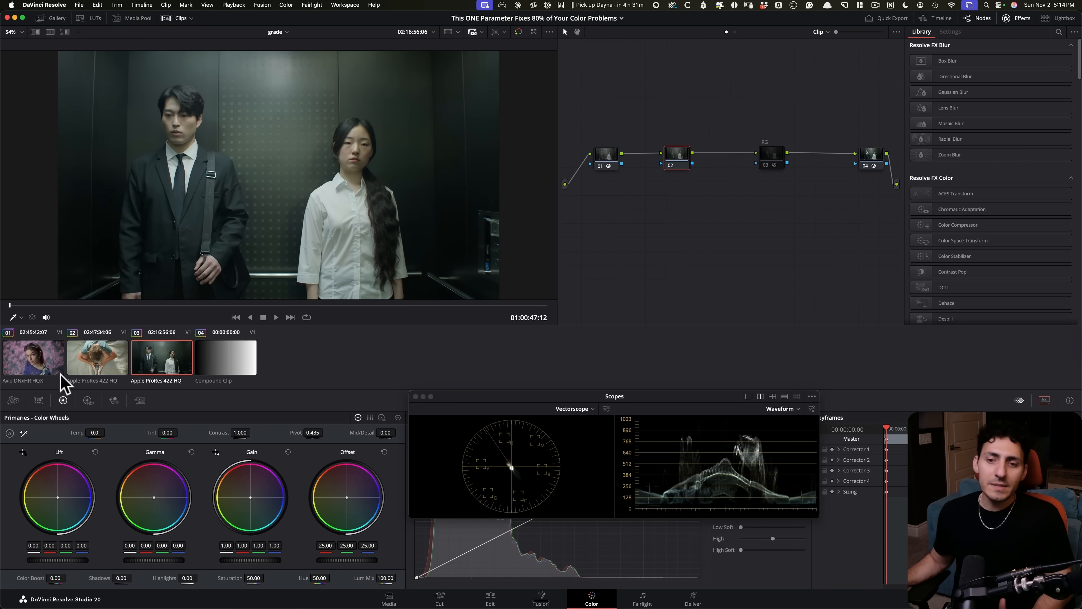
# Step: Flip between the portrait, bedspread and elevator clips to compare their color problems
pyautogui.click(58, 371)
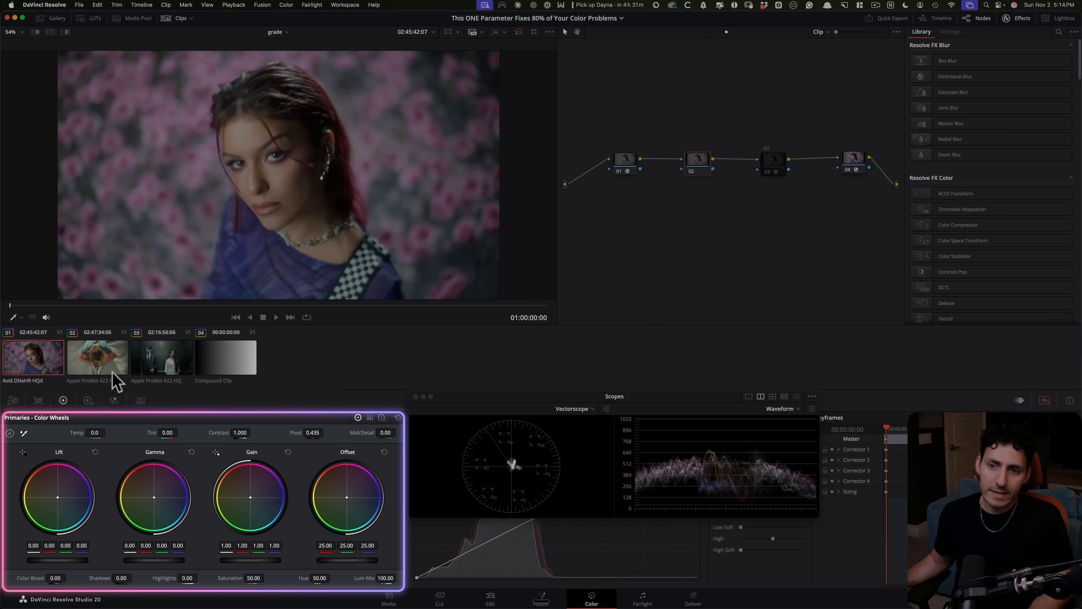
pyautogui.click(145, 362)
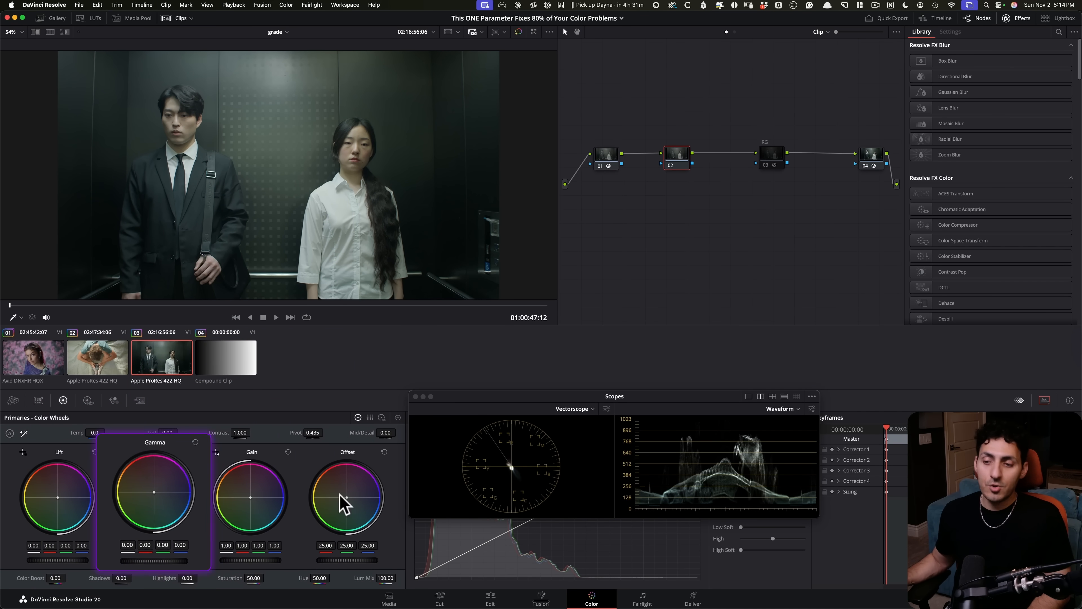
pyautogui.click(87, 360)
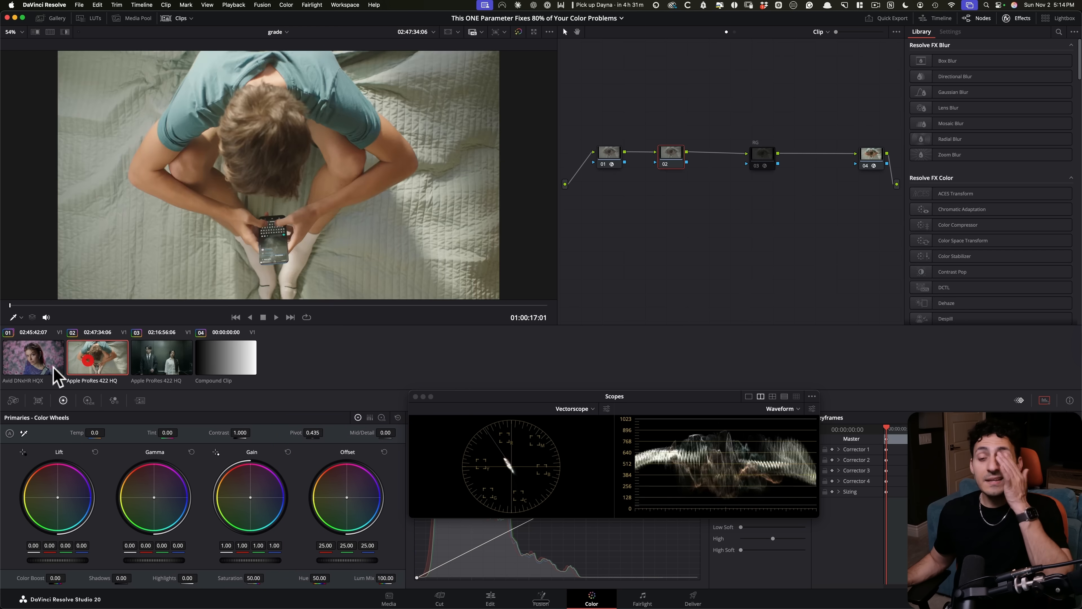
pyautogui.click(162, 358)
pyautogui.click(25, 360)
pyautogui.click(189, 360)
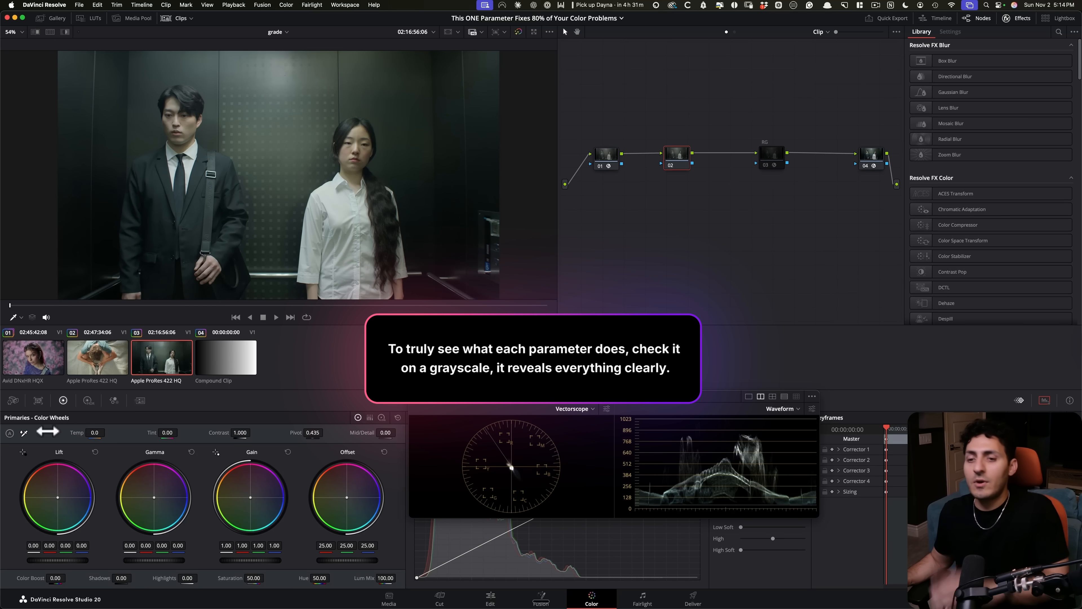
# Step: Open the grayscale Compound Clip and hide the clip thumbnails to enlarge the viewer
pyautogui.click(213, 365)
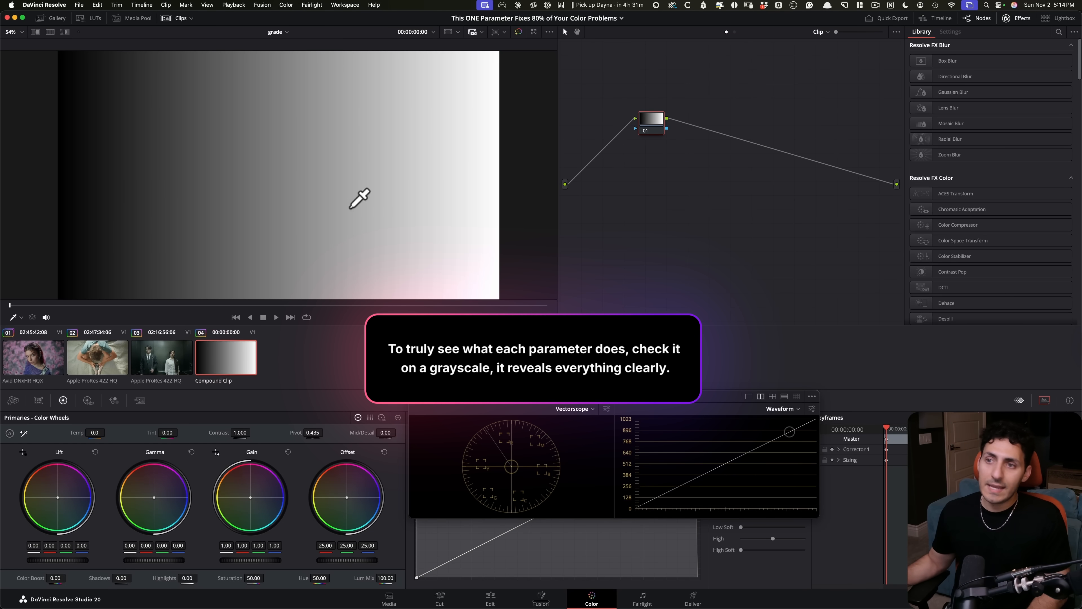
pyautogui.click(165, 18)
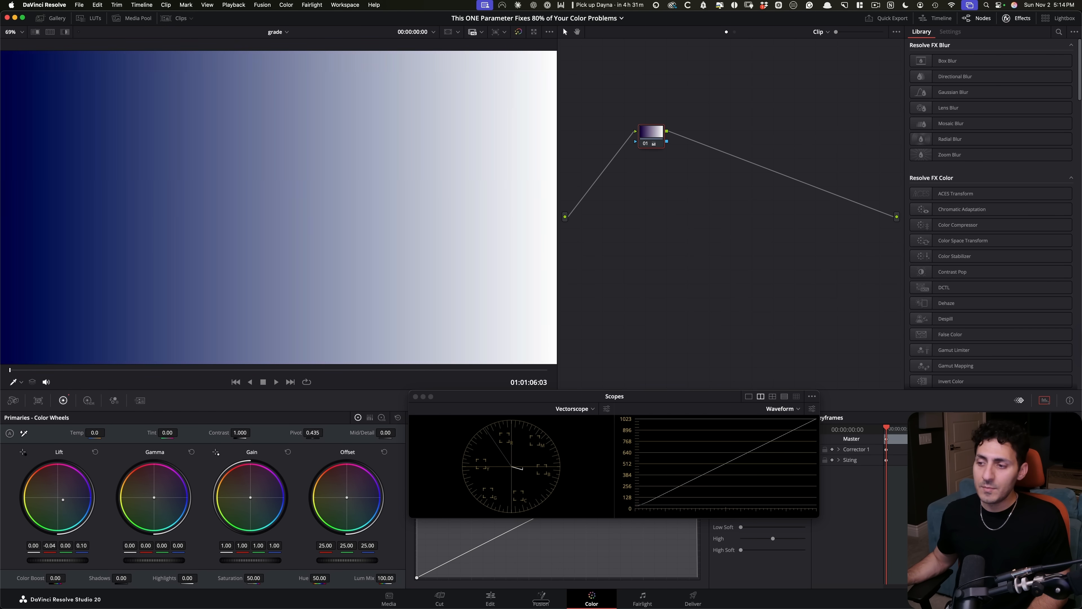
# Step: Arrange the scopes in a four-up layout and set the second Vectorscope pane to Parade
pyautogui.click(773, 396)
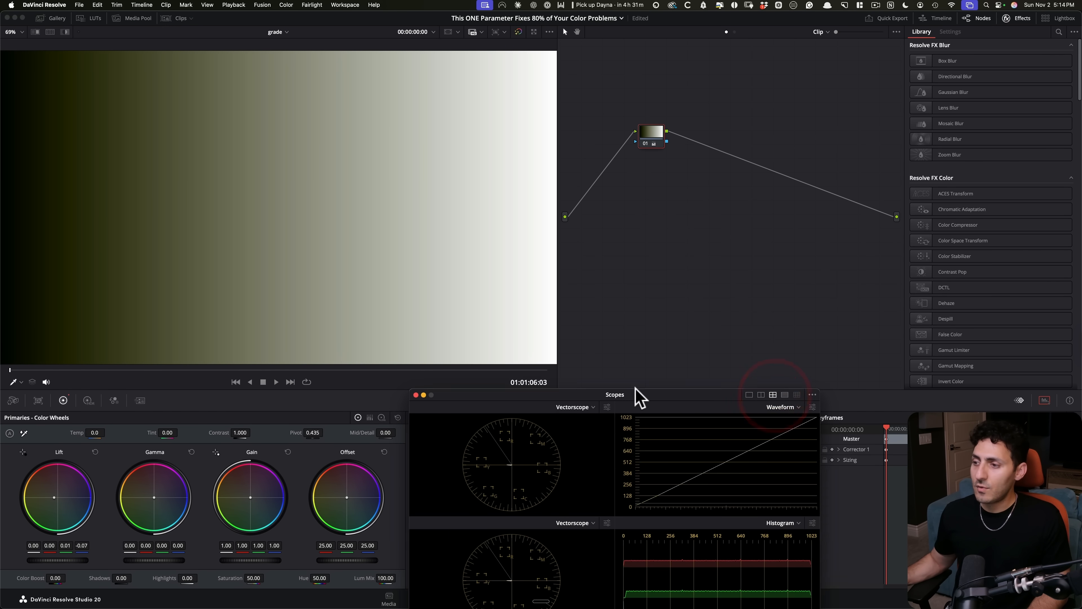
pyautogui.moveTo(639, 397); pyautogui.dragTo(630, 250)
pyautogui.click(594, 378)
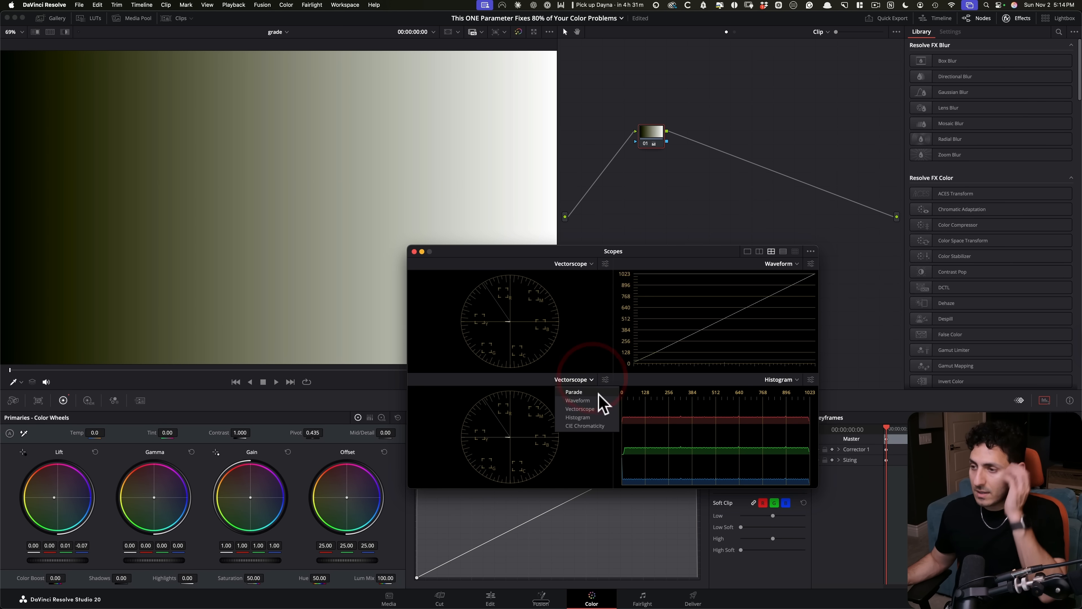
pyautogui.click(586, 392)
# Step: Test the contrast and the Lift wheel's color balance on the grayscale ramp, and reset both
pyautogui.moveTo(240, 432); pyautogui.dragTo(192, 431)
pyautogui.doubleClick(218, 433)
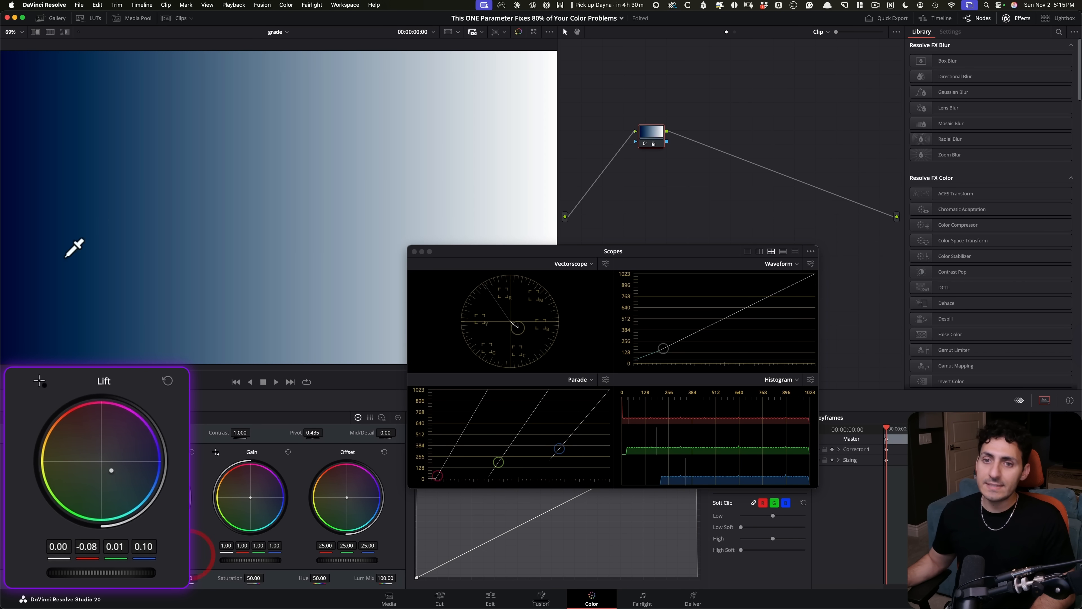
pyautogui.moveTo(111, 470)
pyautogui.mouseDown()
pyautogui.moveTo(166, 463)
pyautogui.moveTo(5, 420)
pyautogui.moveTo(80, 466)
pyautogui.moveTo(96, 460)
pyautogui.mouseUp()
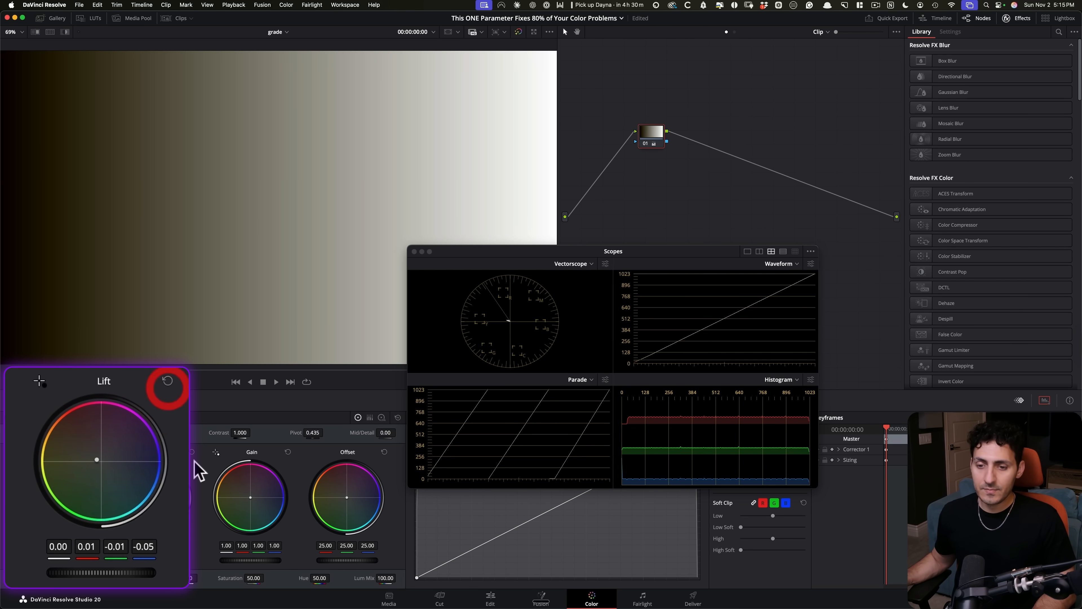
pyautogui.click(166, 381)
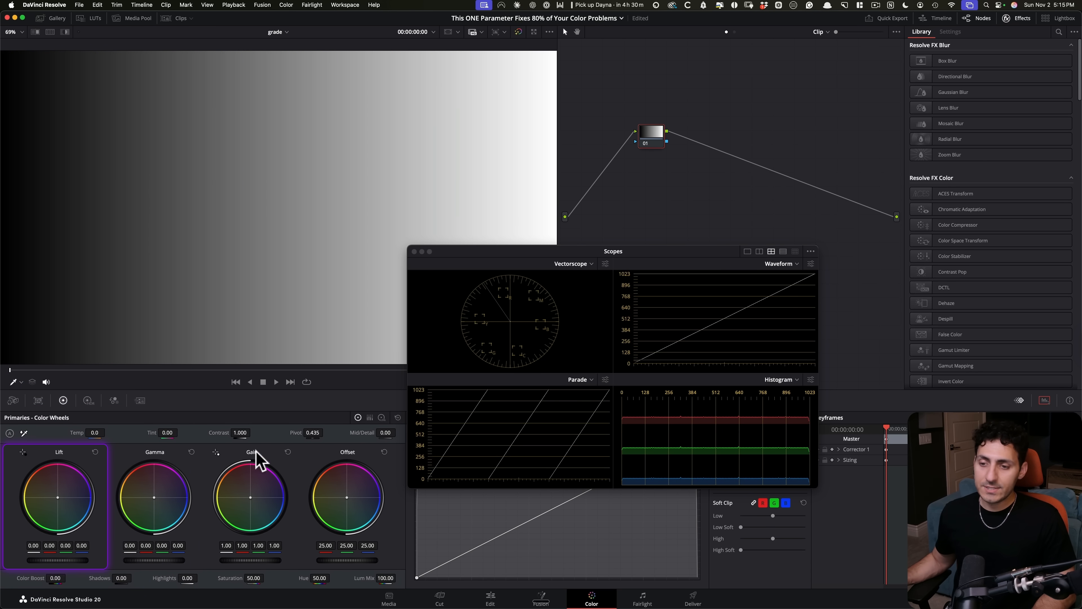
# Step: Try an orange balance of 1.33, 0.94, 0.62 on Gain and a yellow balance on Gamma, resetting each
pyautogui.moveTo(260, 452)
pyautogui.mouseDown()
pyautogui.moveTo(273, 439)
pyautogui.moveTo(247, 473)
pyautogui.moveTo(255, 446)
pyautogui.moveTo(259, 466)
pyautogui.moveTo(241, 450)
pyautogui.mouseUp()
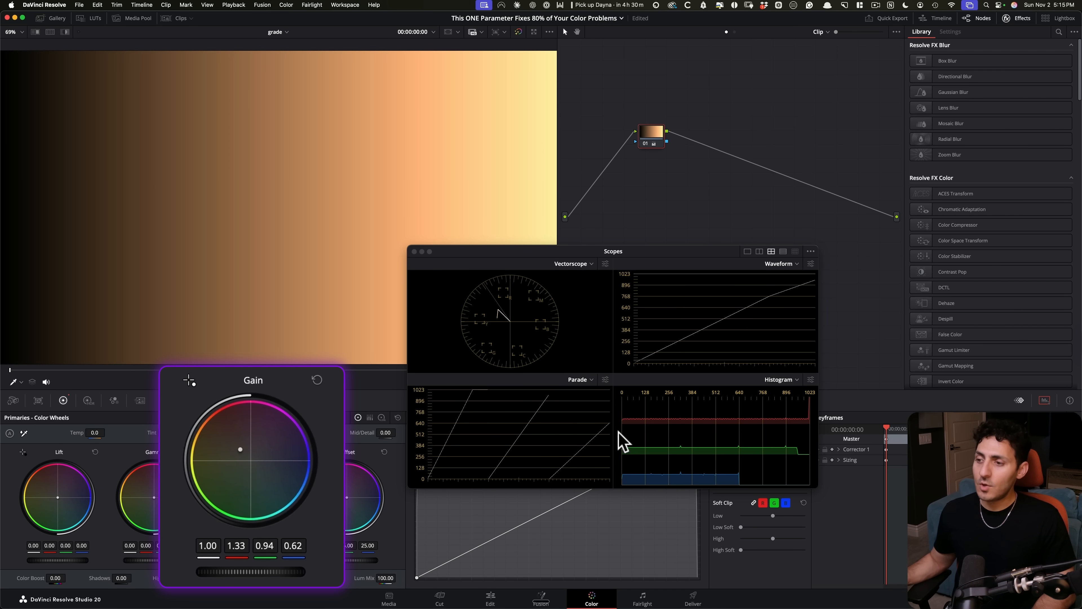
pyautogui.click(316, 379)
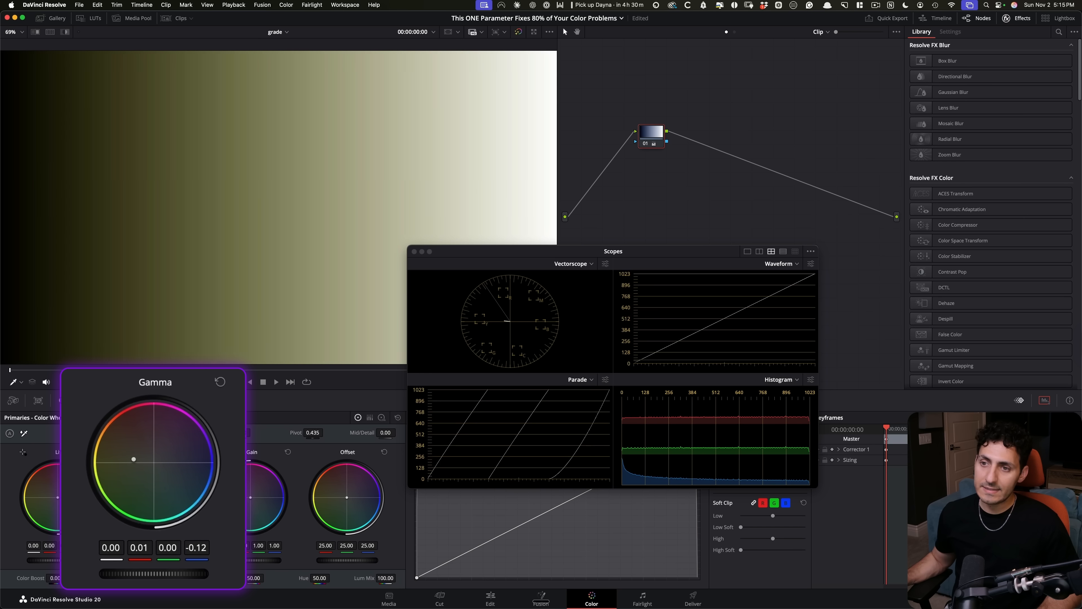
pyautogui.click(398, 418)
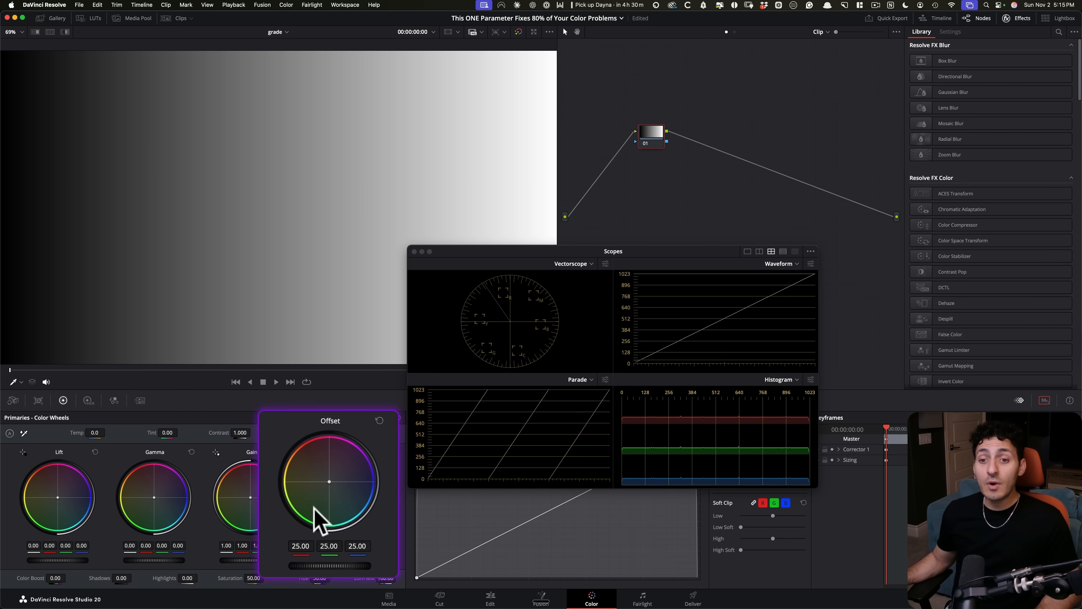
# Step: Try shifting the Offset wheel toward red, about 38.04, 20.29, 23.96, on the grayscale ramp, and reset the primaries
pyautogui.moveTo(317, 456); pyautogui.dragTo(301, 474)
pyautogui.moveTo(312, 471); pyautogui.dragTo(307, 447)
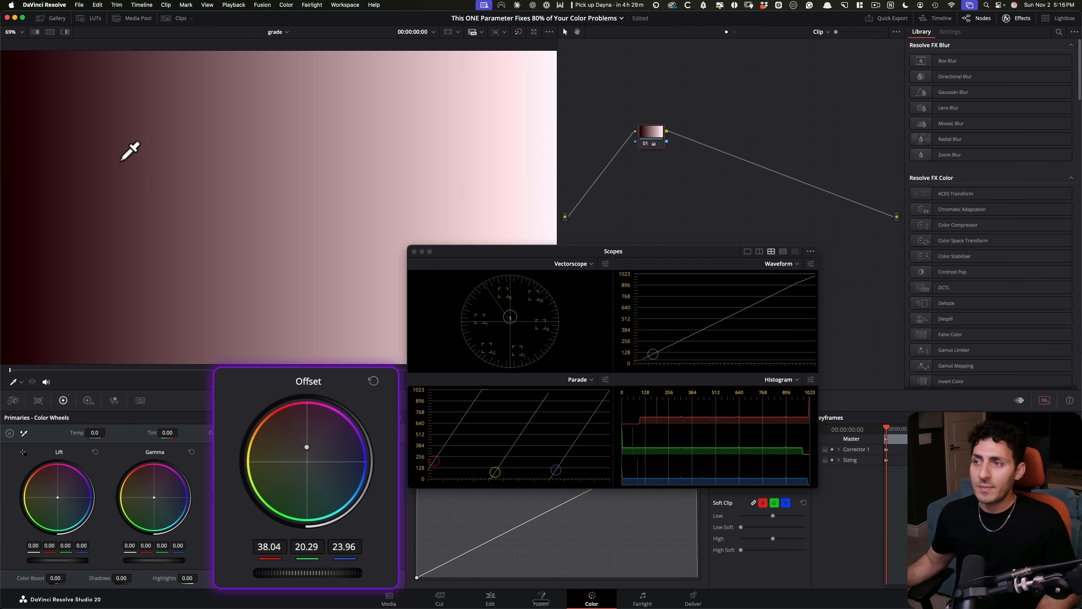
pyautogui.moveTo(306, 447)
pyautogui.mouseDown()
pyautogui.moveTo(281, 455)
pyautogui.moveTo(325, 454)
pyautogui.moveTo(285, 454)
pyautogui.moveTo(307, 455)
pyautogui.mouseUp()
pyautogui.click(402, 417)
# Step: Switch to the HDR color wheels and shift the Global wheel's balance toward magenta at X 0.19, Y 0.18
pyautogui.click(88, 400)
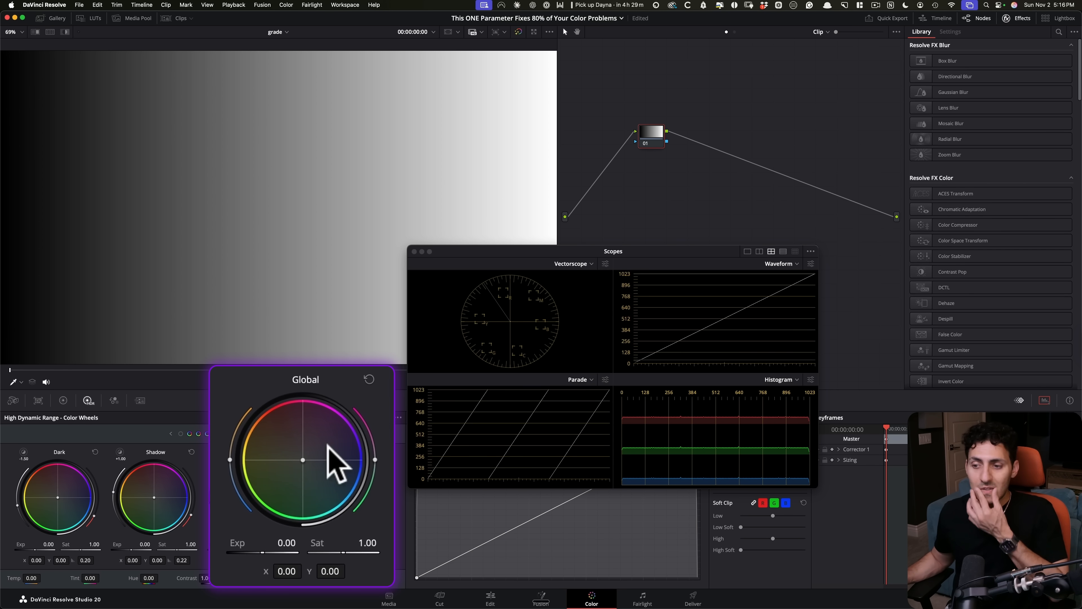
pyautogui.moveTo(338, 459); pyautogui.dragTo(320, 446)
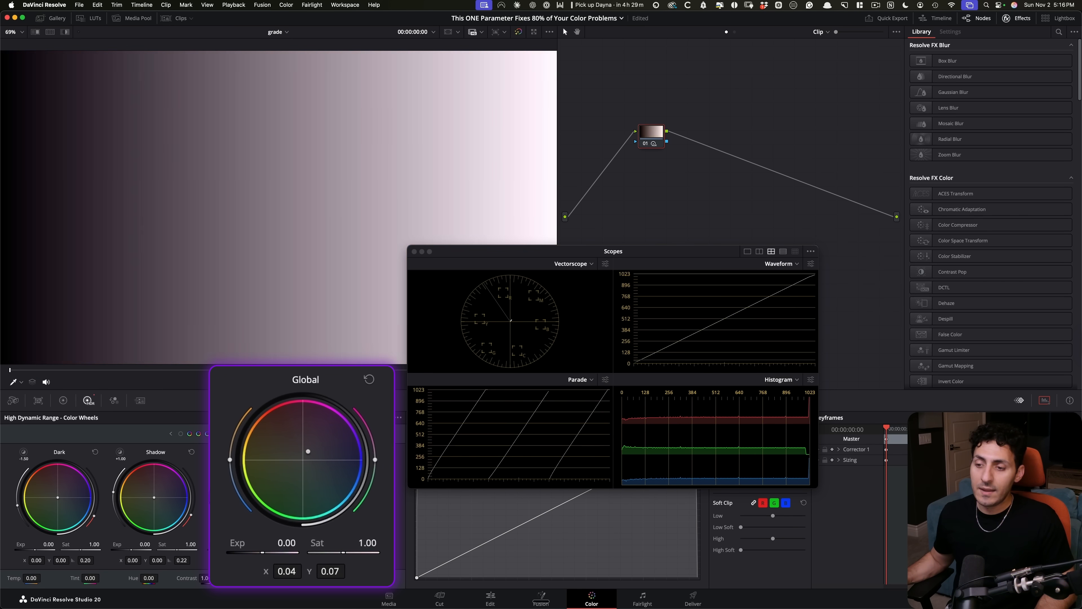
pyautogui.click(370, 381)
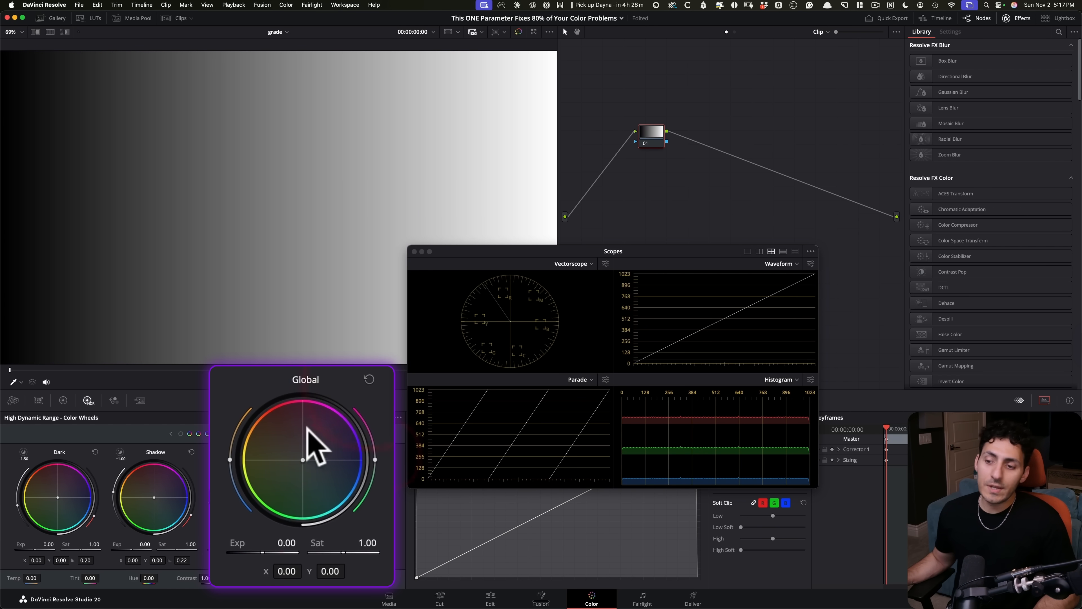
pyautogui.moveTo(303, 460); pyautogui.dragTo(472, 377)
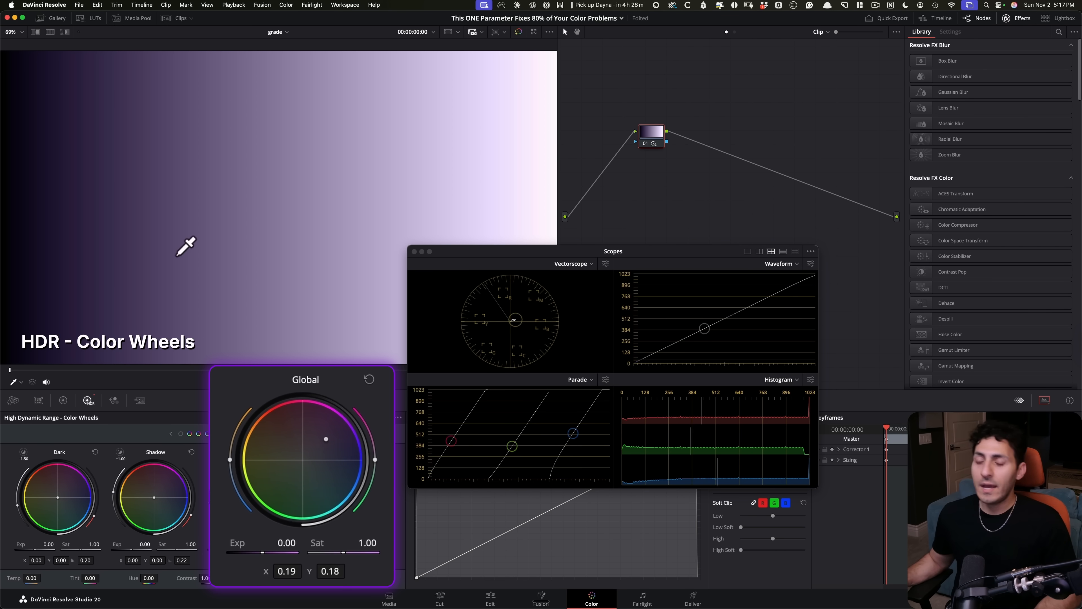
# Step: Reset the Global wheel, try shifting the primaries Offset toward magenta at 45.06, 15.93, 53.18, and reset the primaries
pyautogui.click(369, 379)
pyautogui.click(63, 401)
pyautogui.moveTo(307, 471)
pyautogui.mouseDown()
pyautogui.moveTo(418, 440)
pyautogui.moveTo(491, 374)
pyautogui.mouseUp()
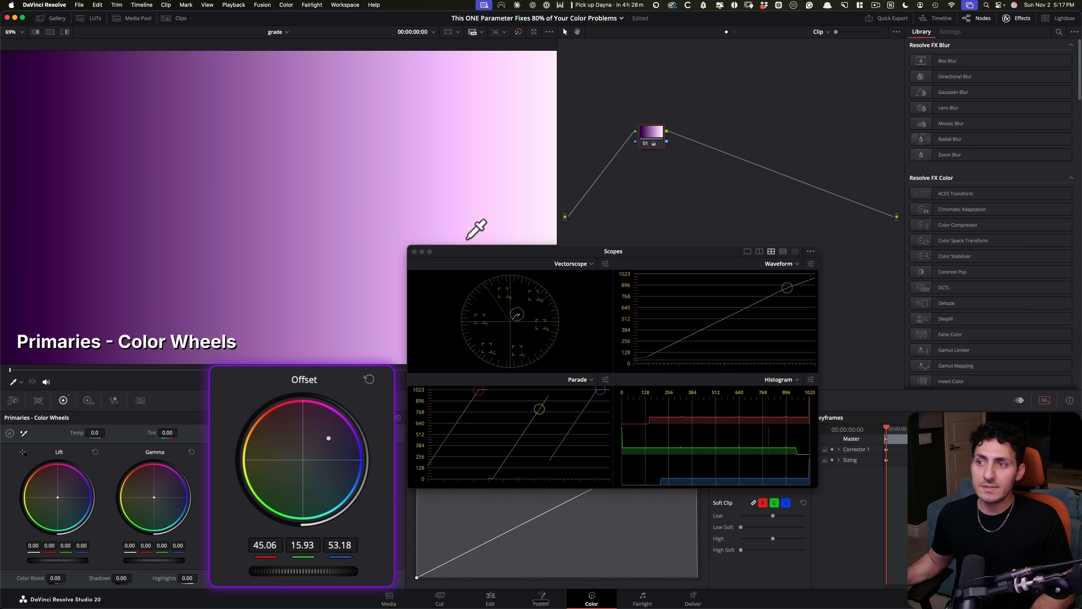
pyautogui.click(399, 417)
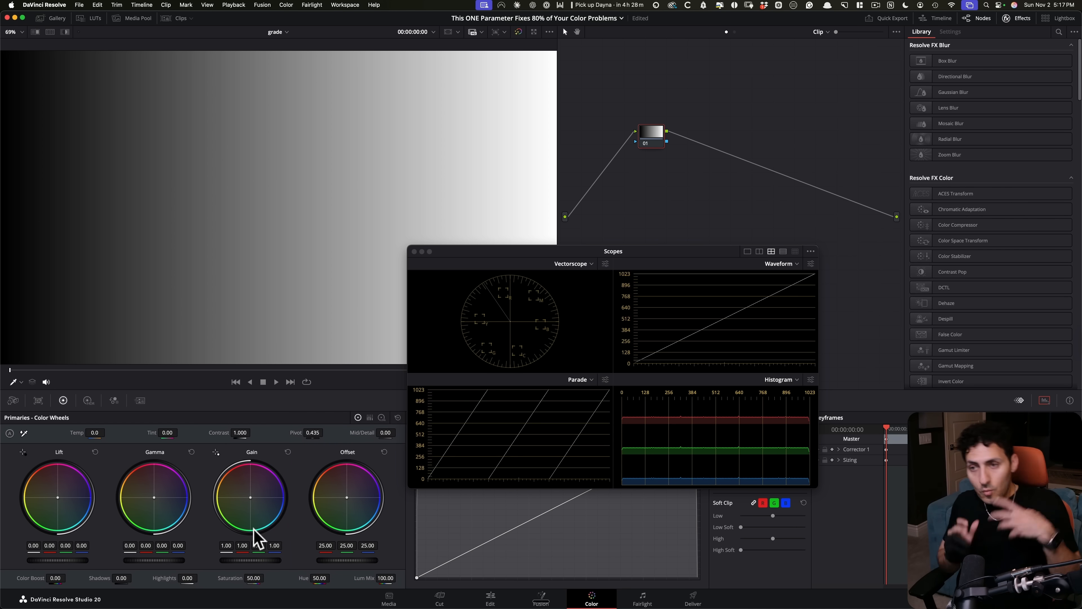
# Step: Try a magenta Gamma balance of 0.05, -0.02, 0.07 on the grayscale ramp and reset the wheel
pyautogui.moveTo(119, 465)
pyautogui.moveTo(172, 486); pyautogui.dragTo(167, 451)
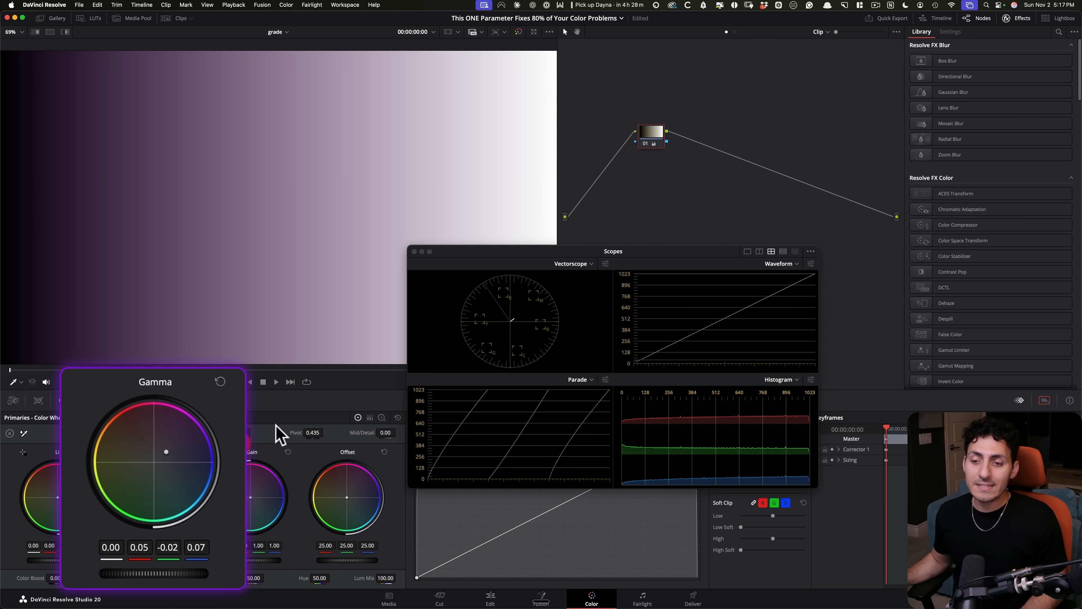
pyautogui.click(219, 381)
# Step: Show the clip thumbnails, switch to clip 01 of the woman in front of pink flowers, and hide the thumbnails again
pyautogui.click(93, 18)
pyautogui.click(91, 18)
pyautogui.click(166, 18)
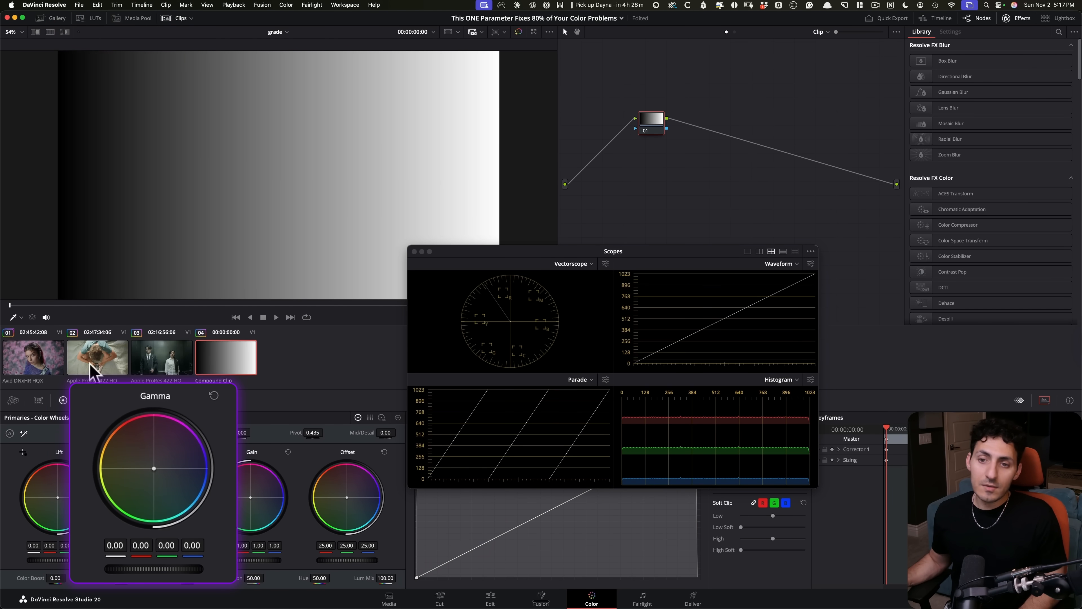
pyautogui.click(40, 358)
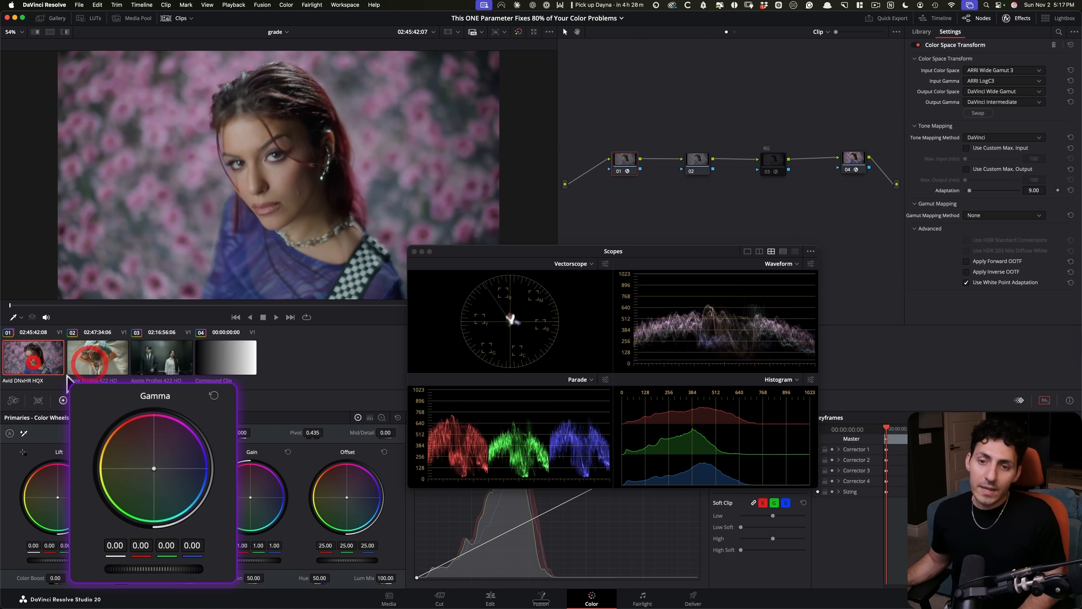
pyautogui.click(166, 18)
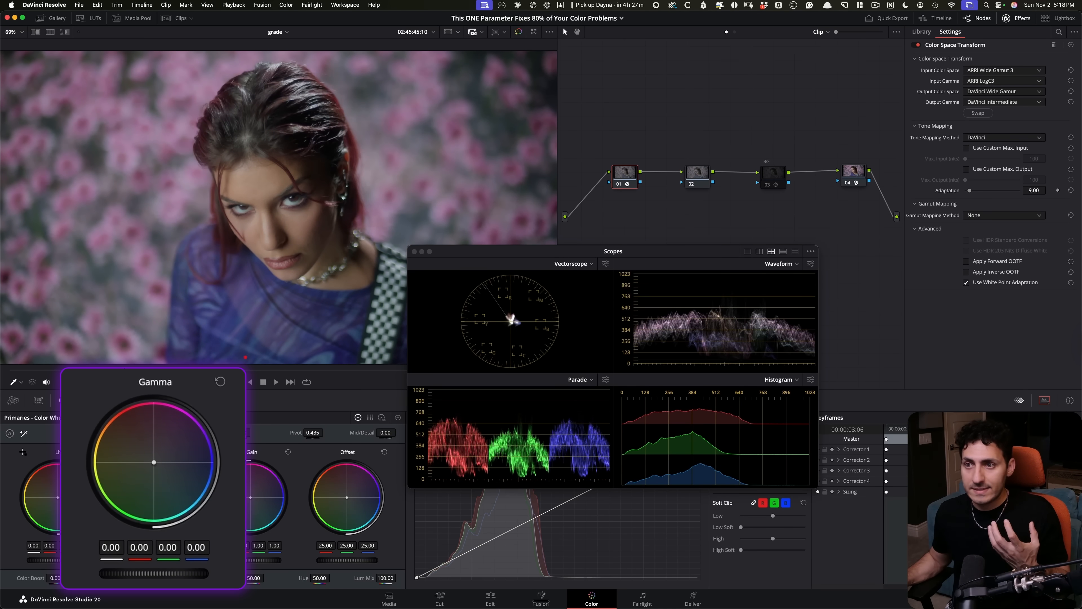
# Step: Reduce the scopes to the vectorscope and waveform, move them clear of the node graph, and select node 02
pyautogui.click(759, 252)
pyautogui.moveTo(737, 253); pyautogui.dragTo(681, 399)
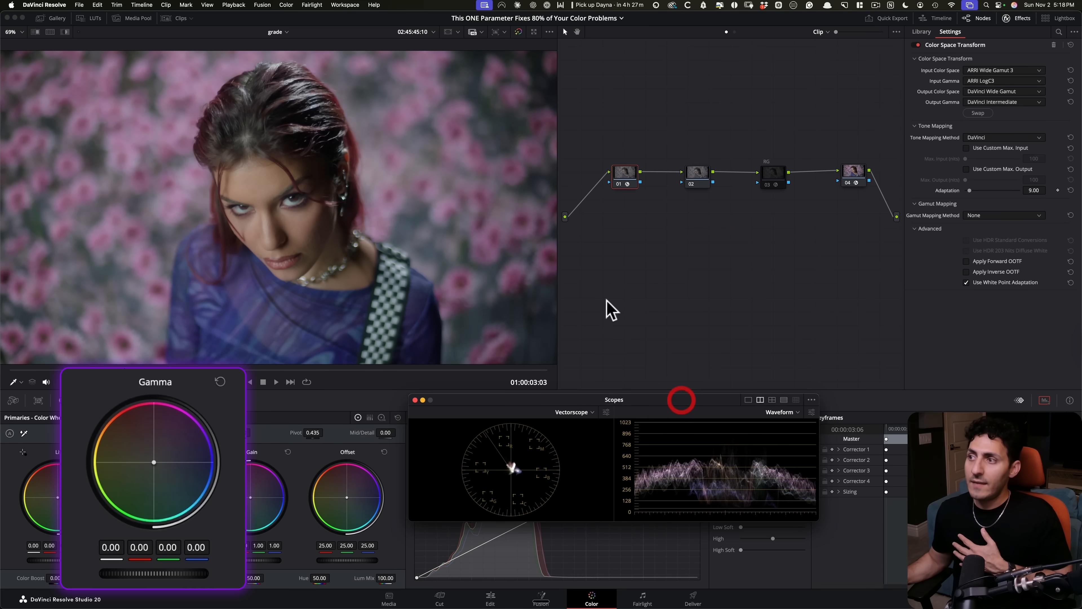
pyautogui.click(692, 176)
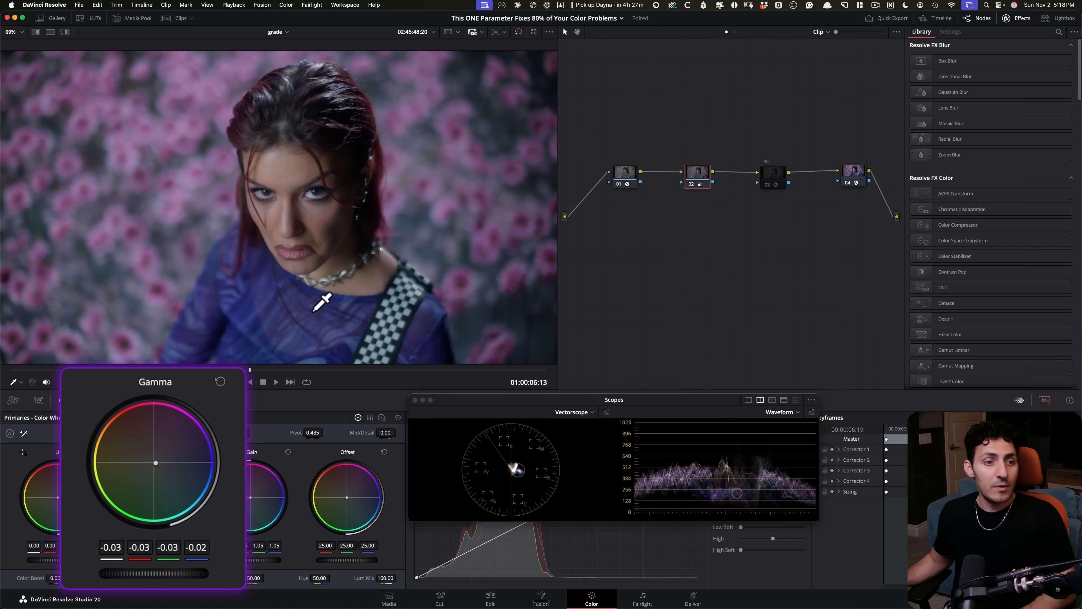
# Step: Compare the flower portrait with and without node 02's balance, examining the skin, background, hair and strap
pyautogui.click(332, 316)
pyautogui.click(381, 308)
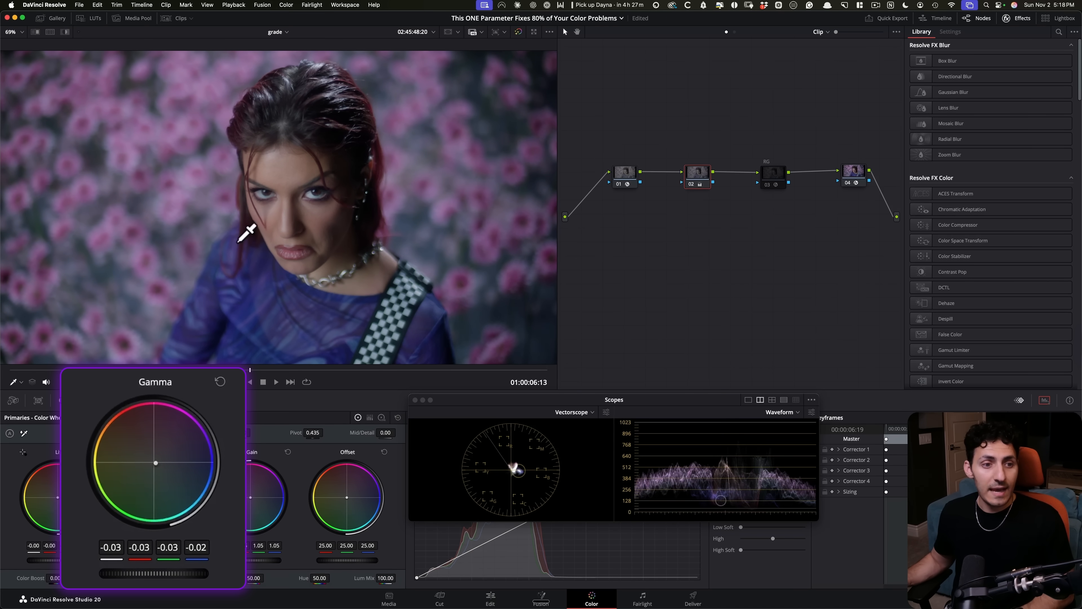
pyautogui.click(248, 222)
pyautogui.click(131, 203)
pyautogui.click(253, 214)
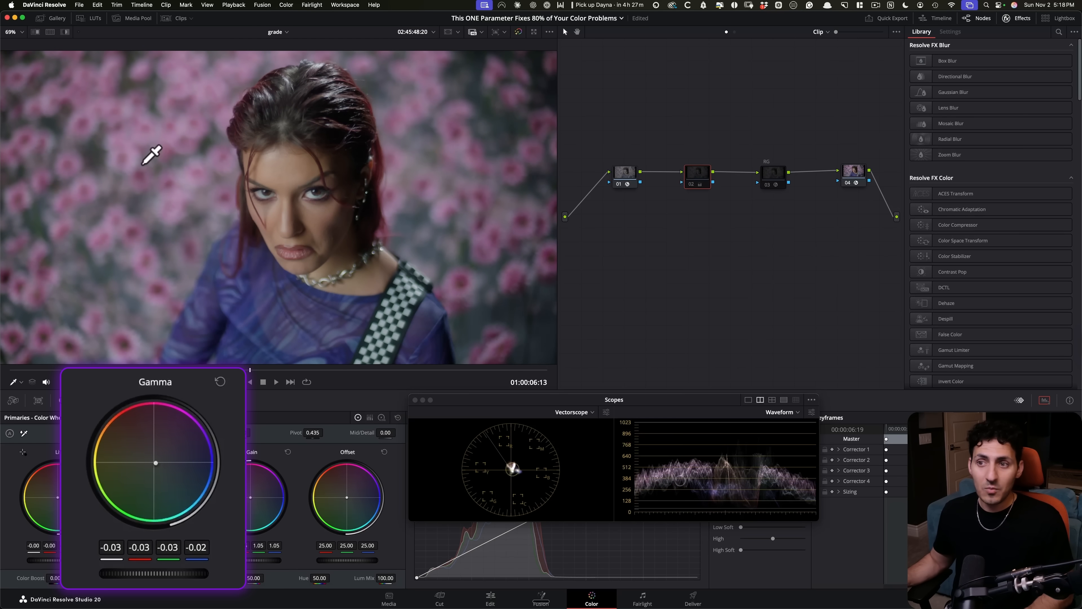
pyautogui.click(369, 244)
pyautogui.click(220, 230)
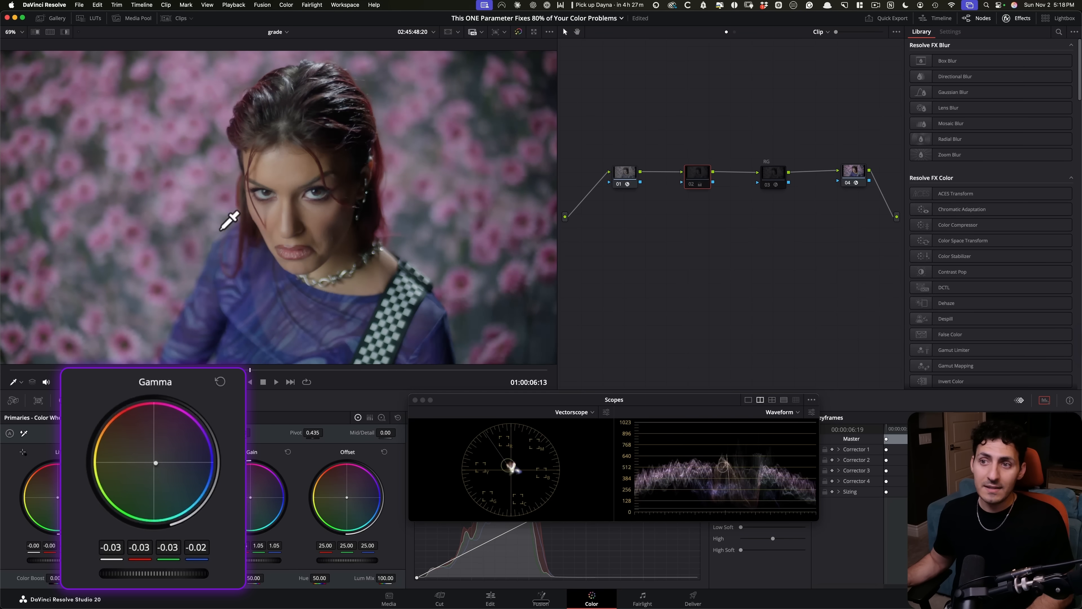
pyautogui.click(389, 296)
pyautogui.click(253, 344)
pyautogui.press('super+z')
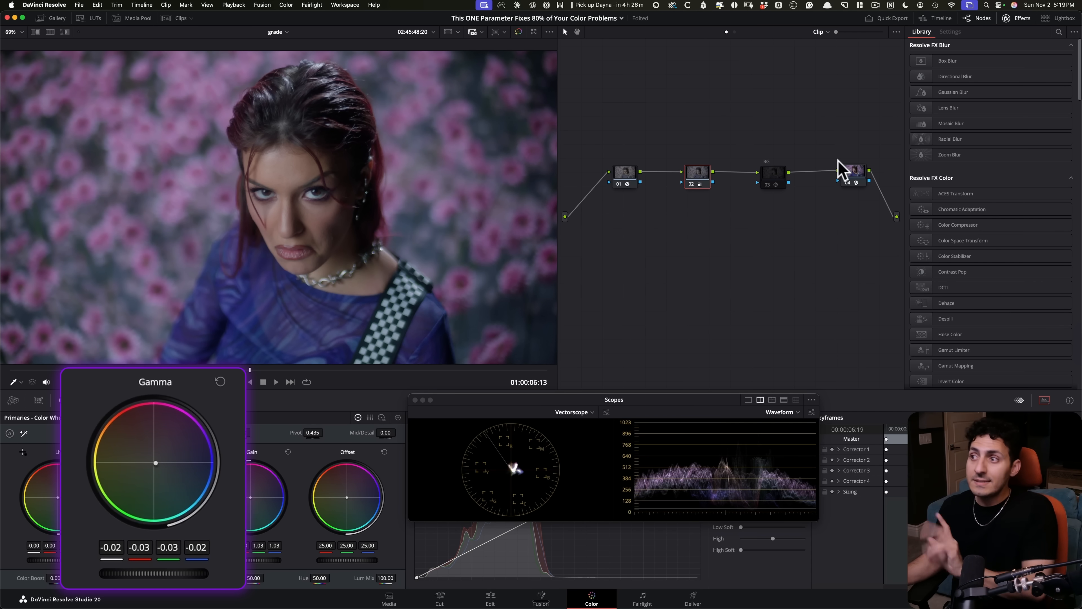
# Step: Select the RG node 03 and examine RapidGrade's Curves and Skin Tones settings
pyautogui.click(778, 184)
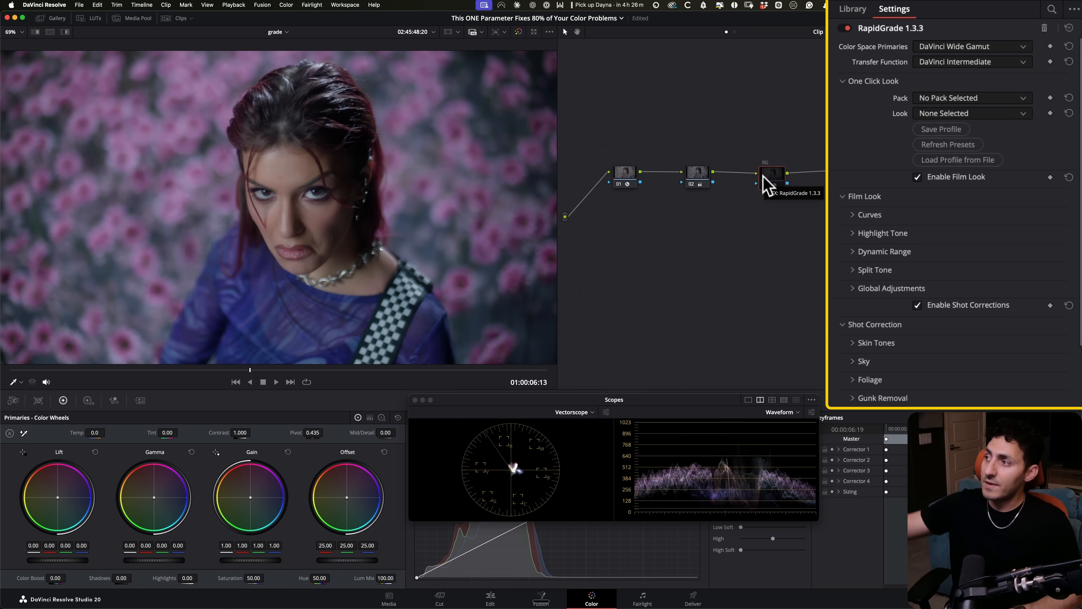
pyautogui.click(869, 214)
pyautogui.scroll(-5, 942, 337)
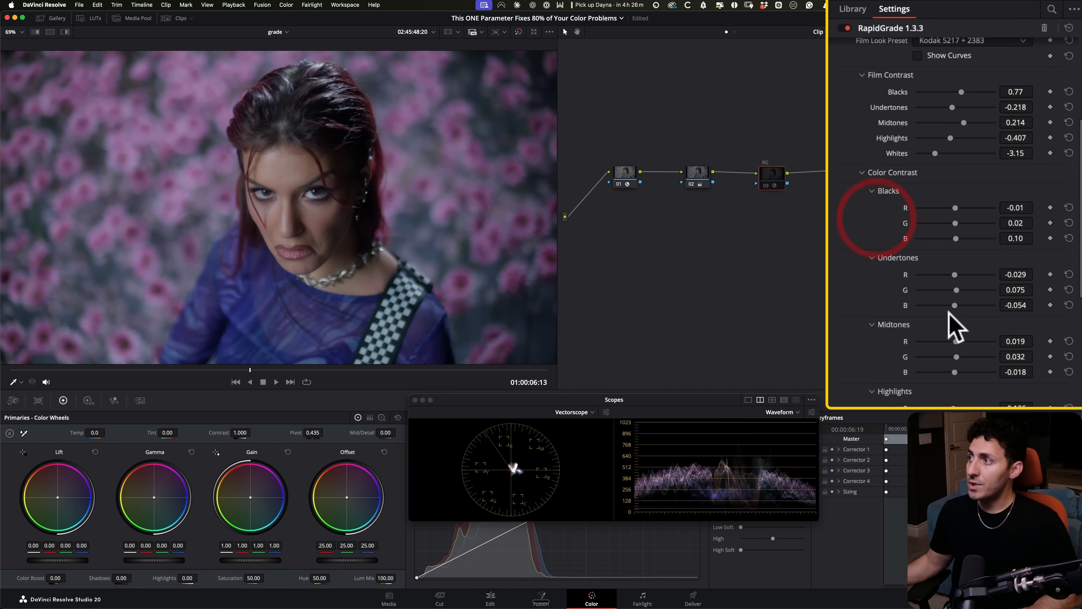
pyautogui.scroll(5, 869, 202)
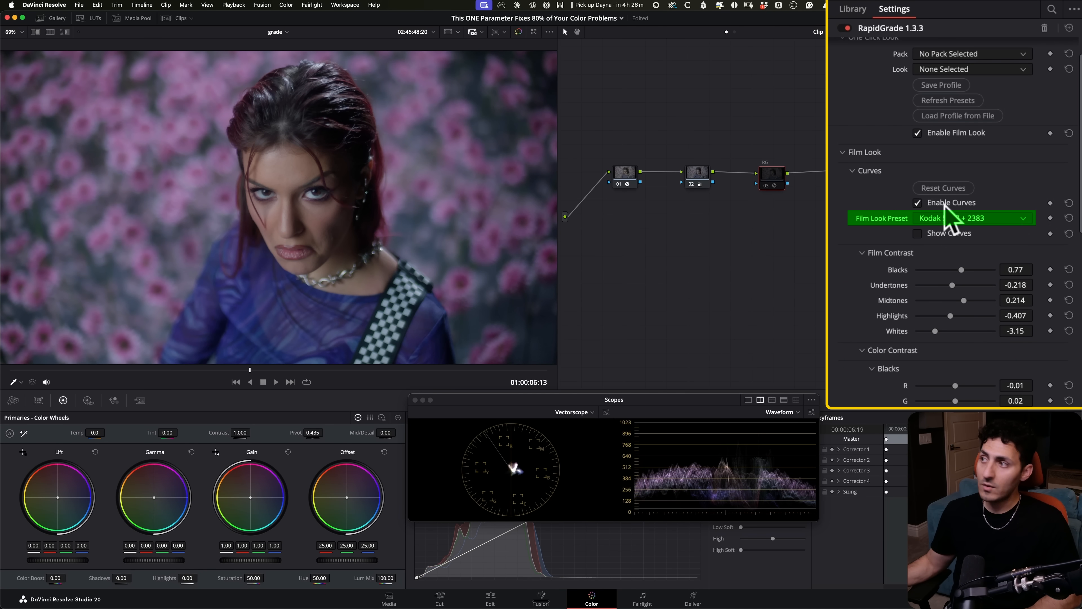
pyautogui.click(859, 171)
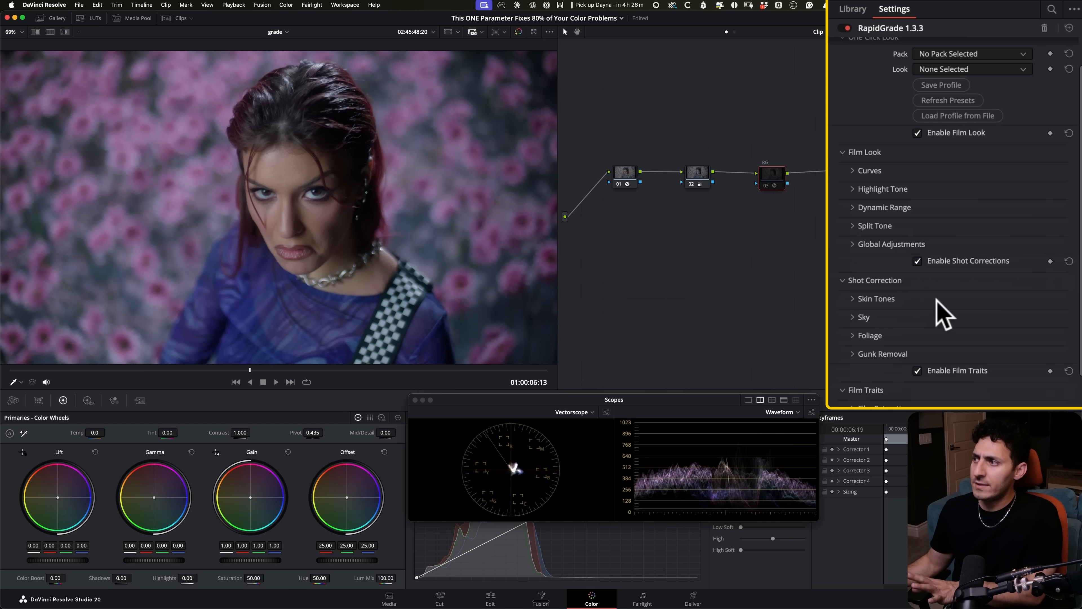
pyautogui.click(863, 298)
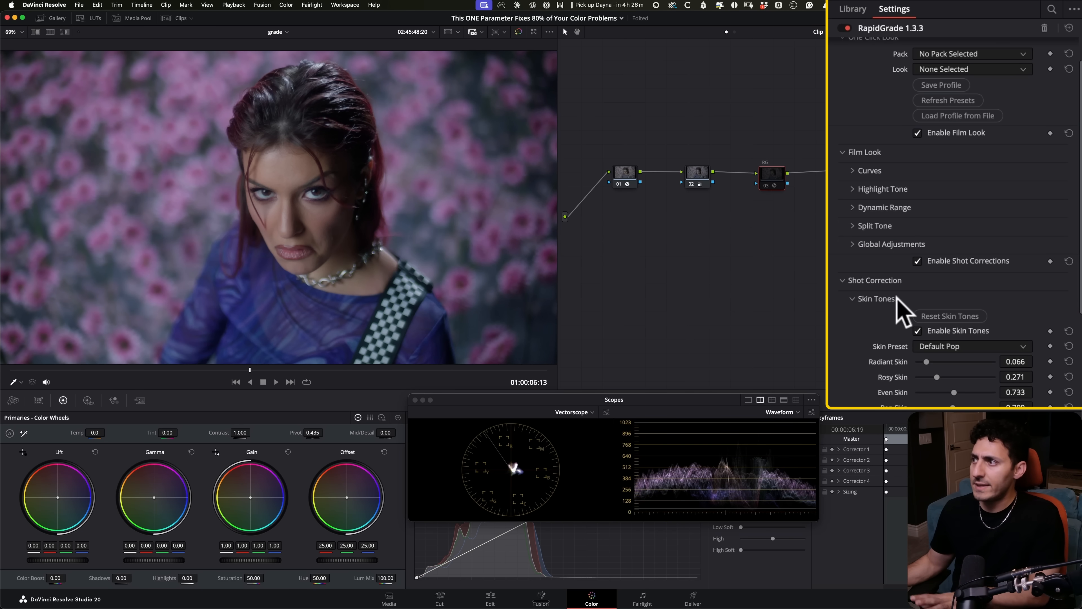
pyautogui.click(874, 298)
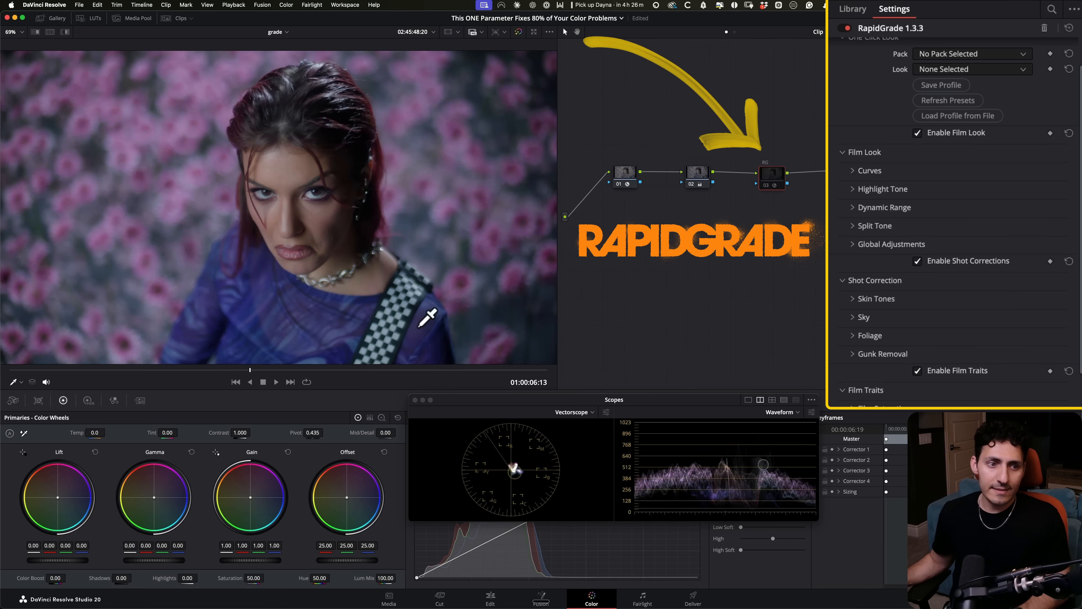
# Step: Toggle the RapidGrade node 03 to compare the look on the portrait, leaving it enabled
pyautogui.hotkey('ctrl', 'd')
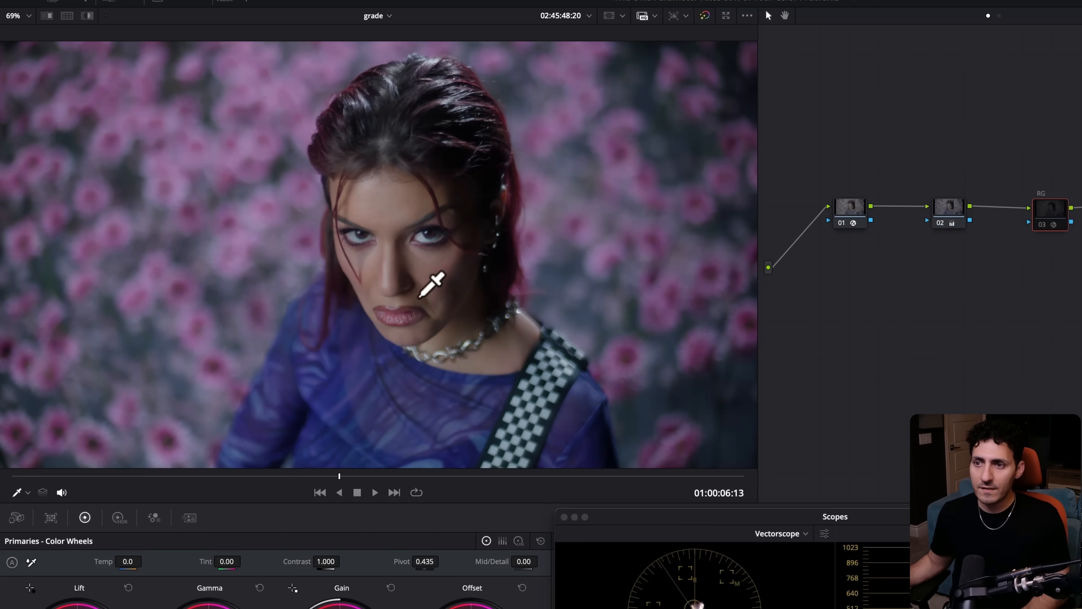
pyautogui.hotkey('ctrl', 'd')
pyautogui.hotkey('ctrl', 'd')
pyautogui.hotkey('ctrl', 'd')
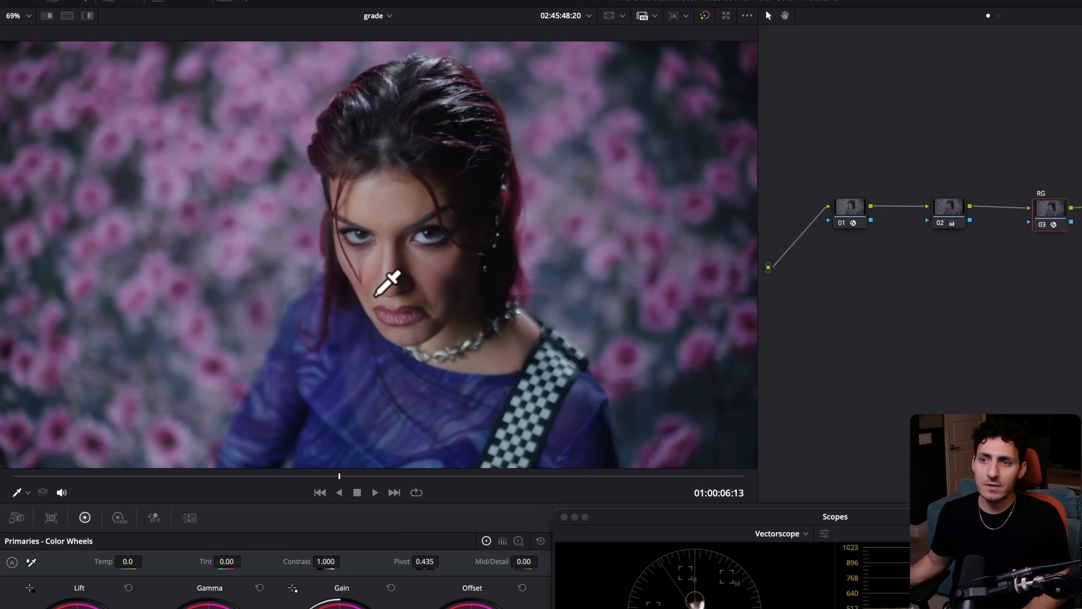
pyautogui.hotkey('ctrl', 'd')
pyautogui.hotkey('ctrl', 'd')
# Step: Select node 02 and compare the graded portrait and its scopes with the balance correction off and on
pyautogui.click(948, 212)
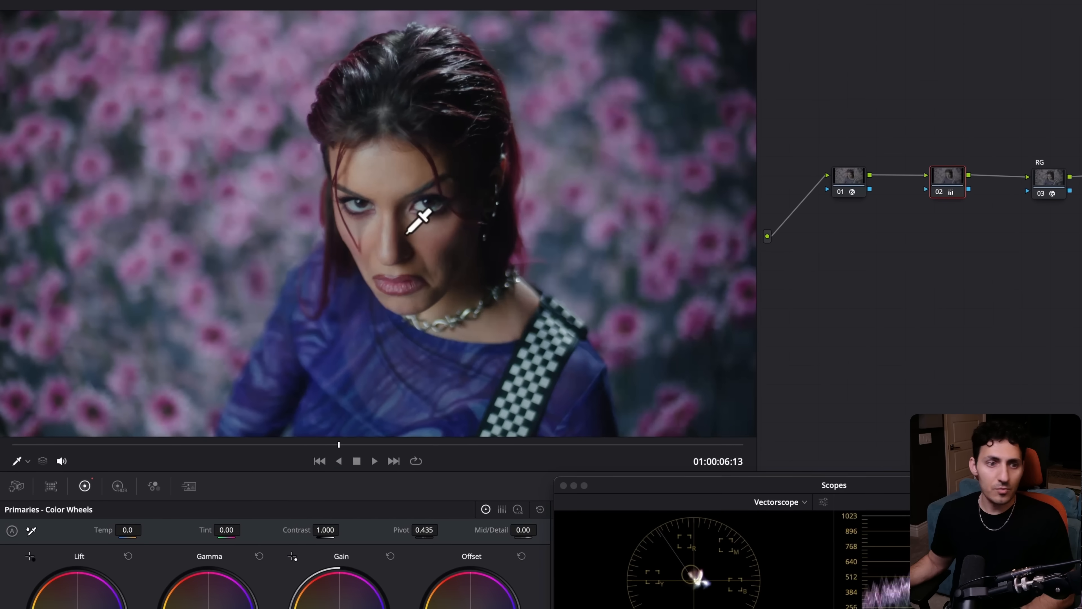
pyautogui.hotkey('ctrl', 'd')
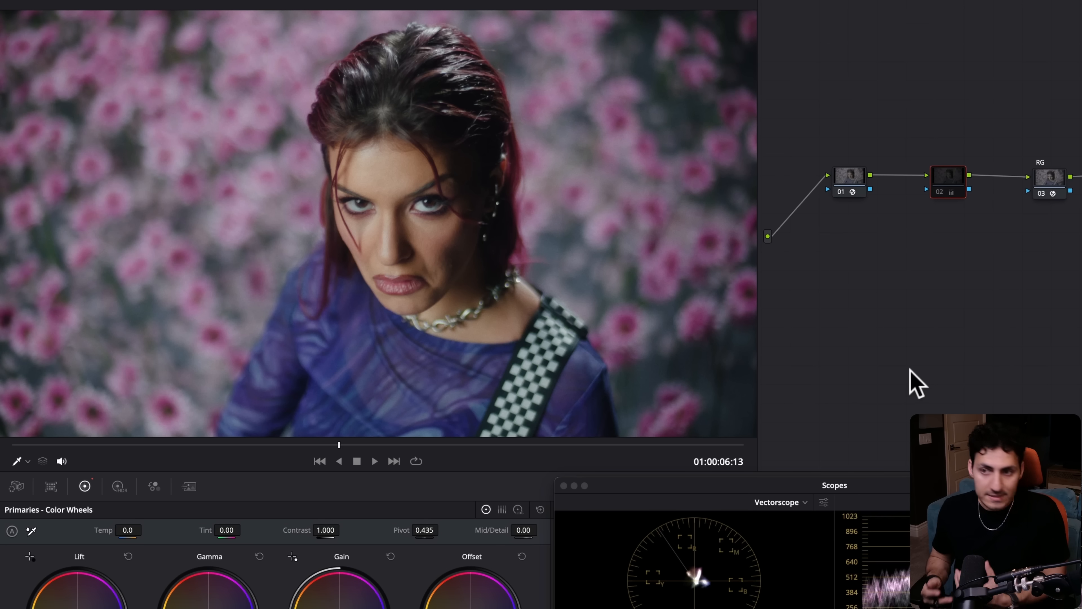
pyautogui.press('super+d')
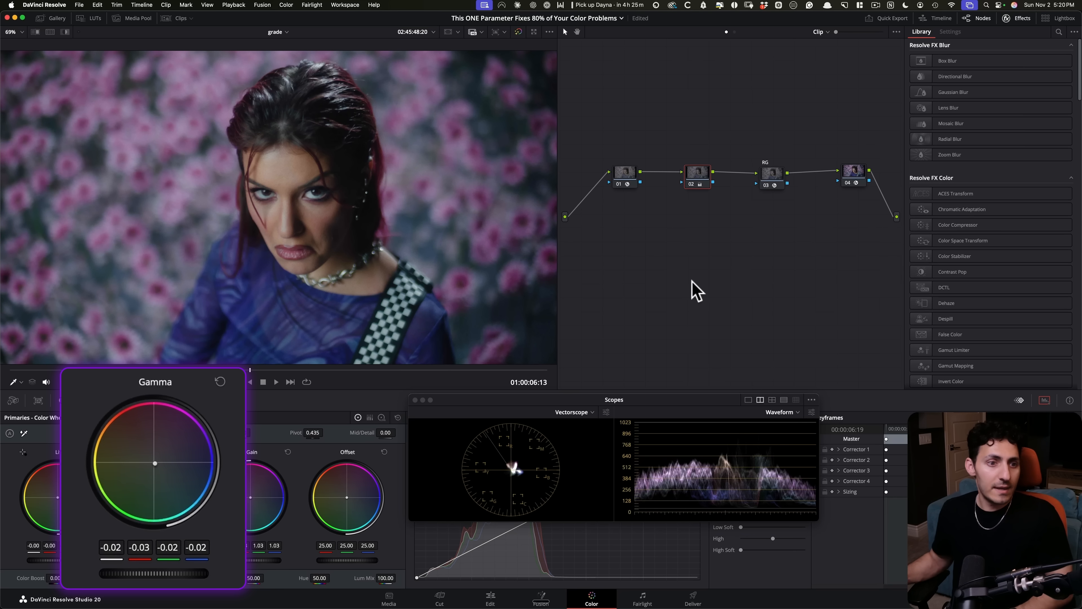
pyautogui.press('super+d')
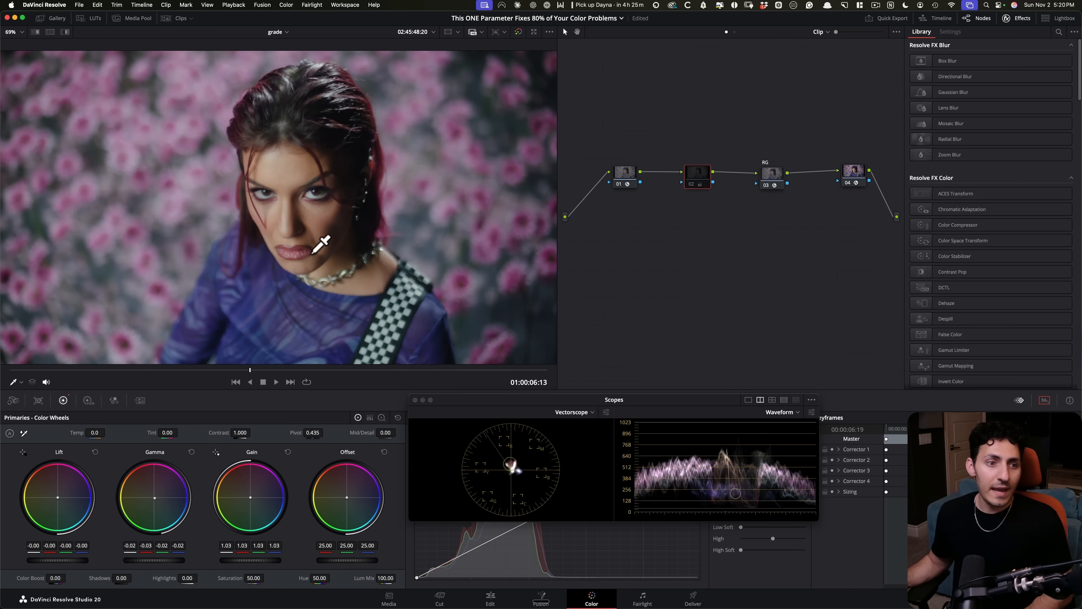
pyautogui.press('super+d')
pyautogui.press('super+d')
pyautogui.press('super+d')
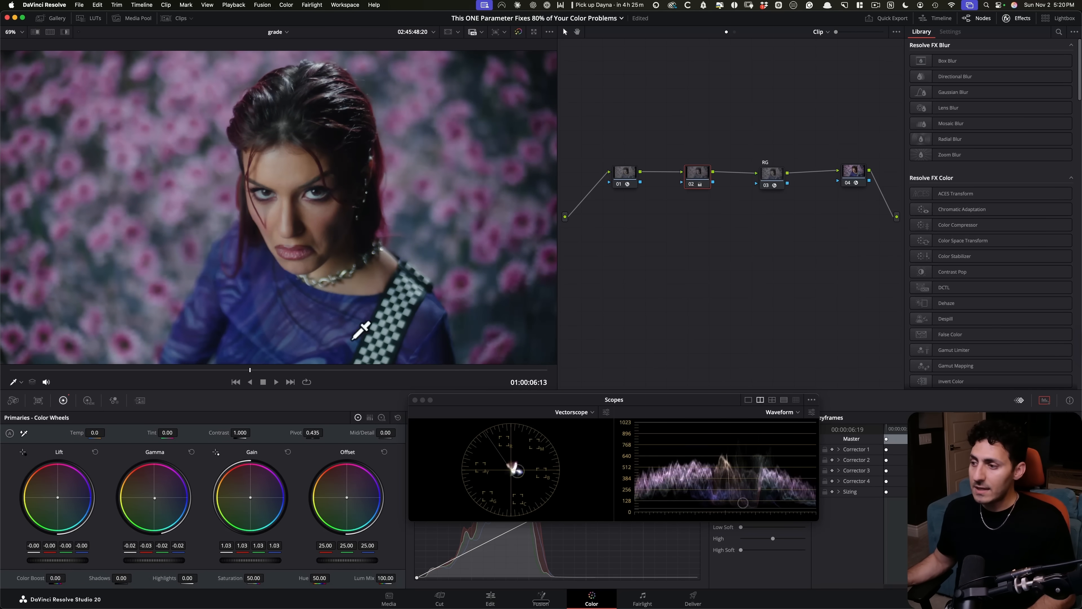
pyautogui.press('super+d')
pyautogui.press('super+d')
pyautogui.press('super+d')
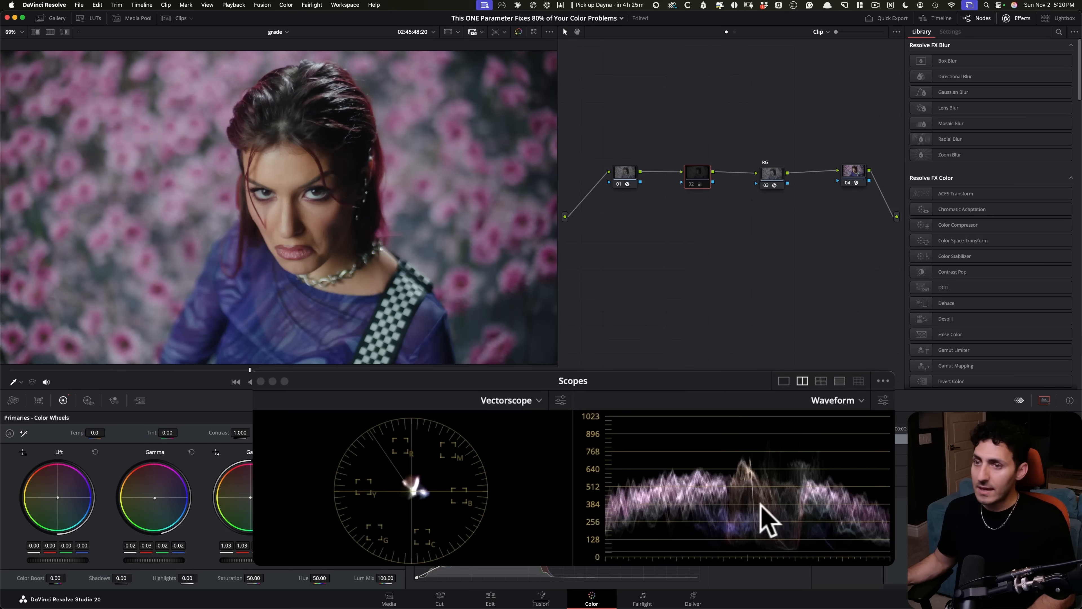
pyautogui.press('super+d')
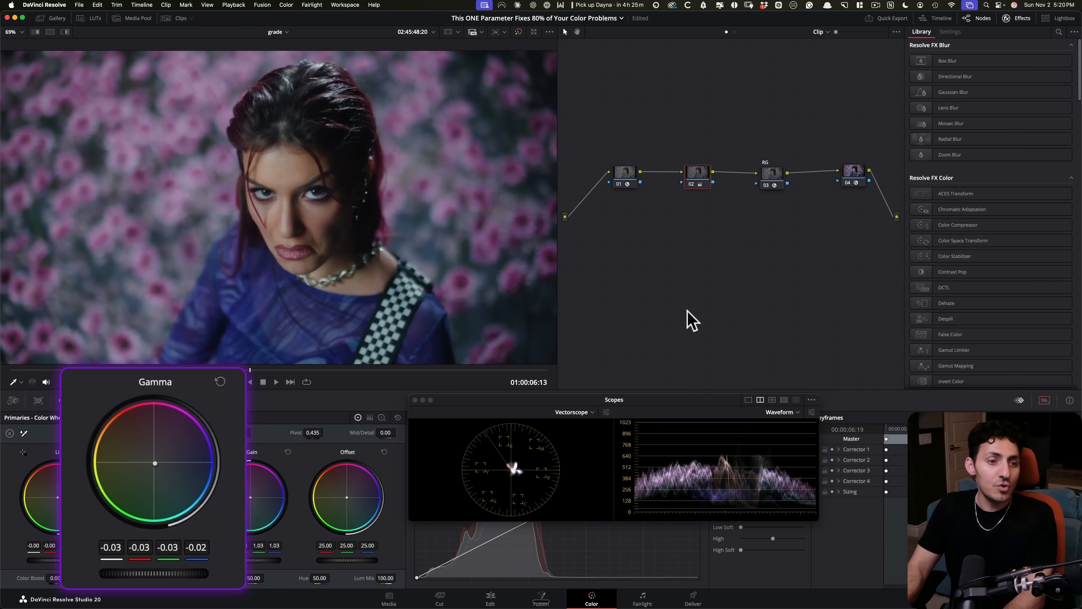
pyautogui.press('super+d')
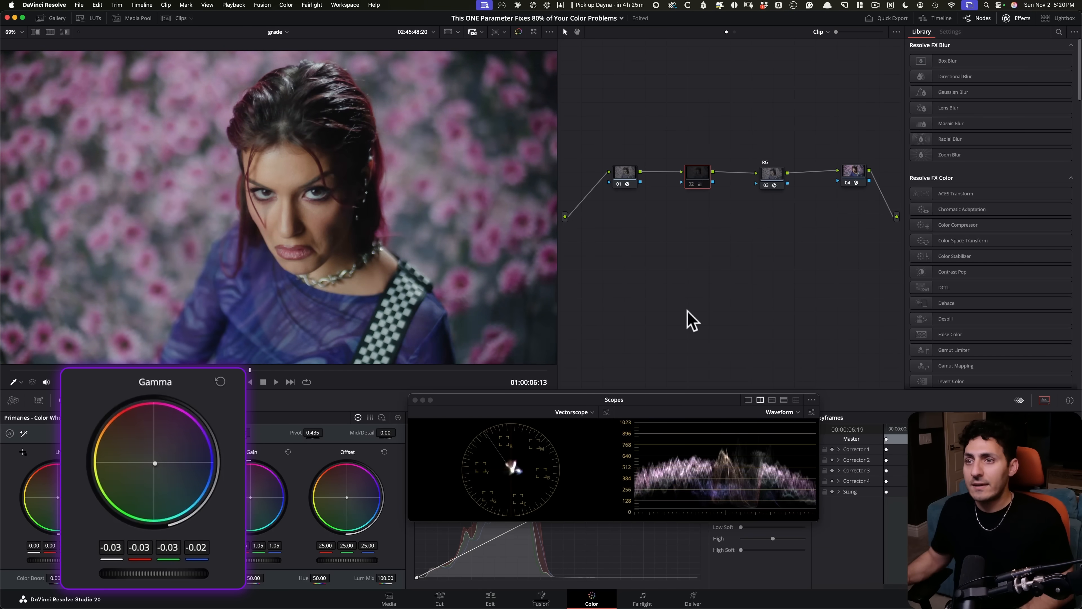
pyautogui.press('super+d')
# Step: Switch to clip 03, the elevator shot, hide the clip thumbnails, and move the playhead to 01:00:52:16
pyautogui.click(137, 18)
pyautogui.click(138, 18)
pyautogui.click(178, 18)
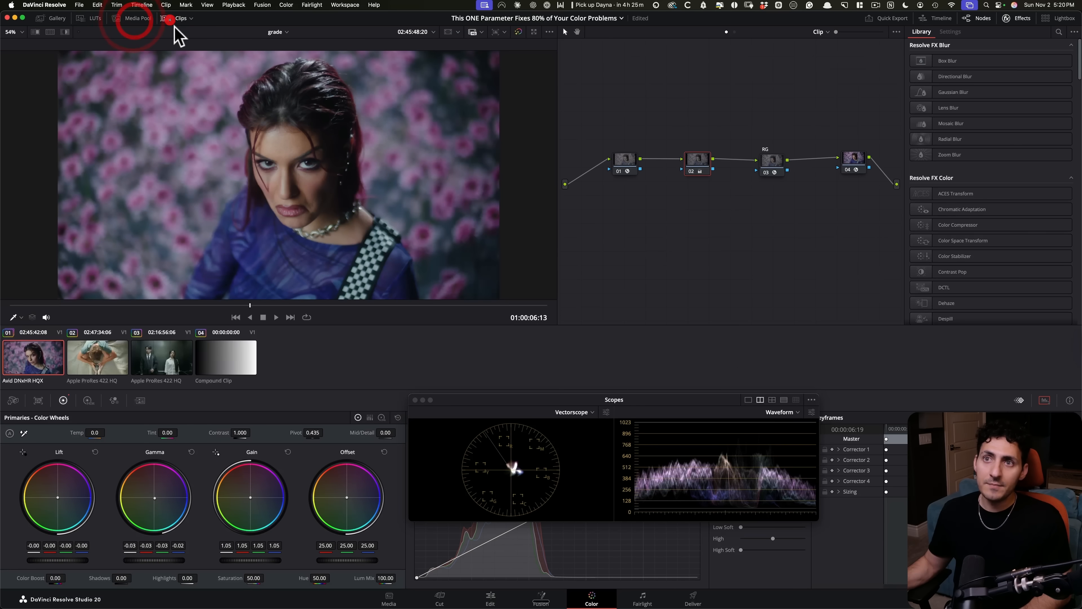
pyautogui.click(95, 366)
pyautogui.click(162, 360)
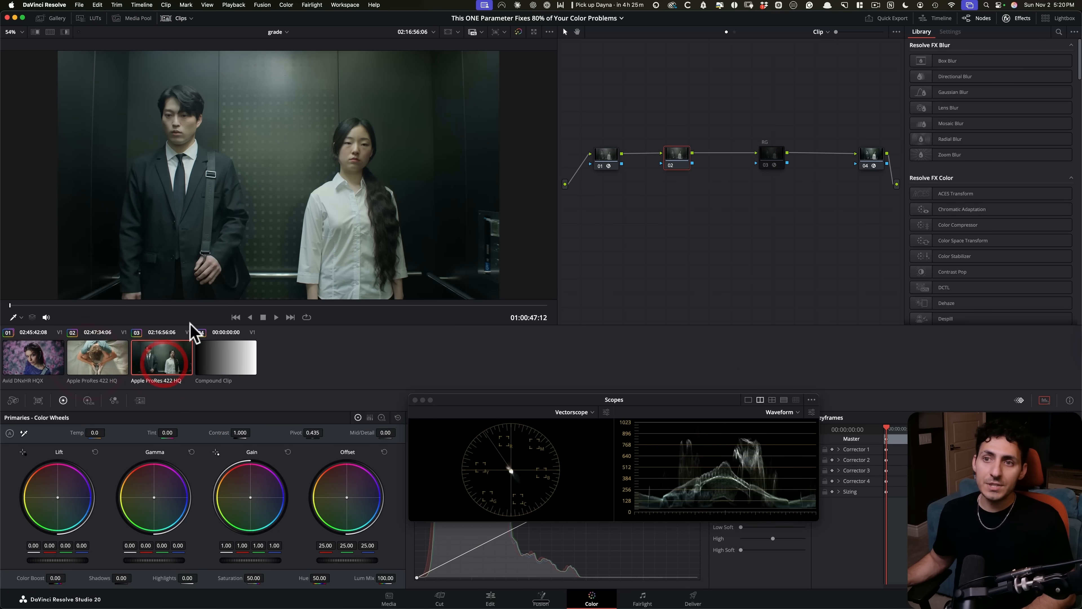
pyautogui.click(169, 18)
pyautogui.moveTo(156, 369)
pyautogui.mouseDown()
pyautogui.moveTo(328, 371)
pyautogui.moveTo(242, 366)
pyautogui.mouseUp()
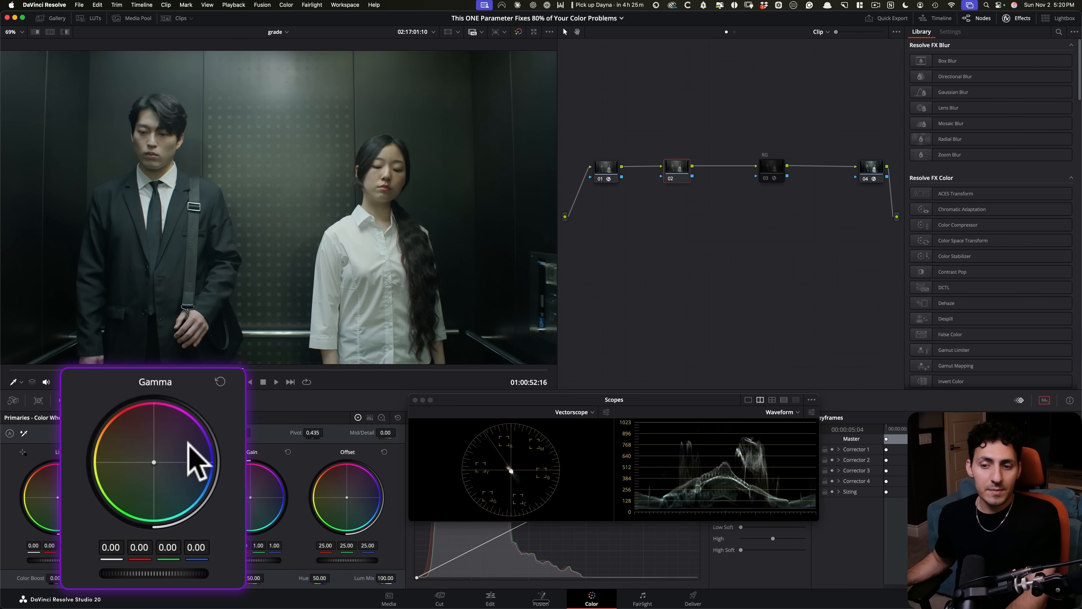
# Step: Try shifting the Gain and Lift color balance on the elevator shot, resetting each wheel
pyautogui.moveTo(259, 503)
pyautogui.mouseDown()
pyautogui.moveTo(266, 492)
pyautogui.moveTo(257, 511)
pyautogui.mouseUp()
pyautogui.moveTo(251, 466)
pyautogui.mouseDown()
pyautogui.moveTo(258, 461)
pyautogui.moveTo(245, 471)
pyautogui.moveTo(255, 462)
pyautogui.moveTo(239, 462)
pyautogui.mouseUp()
pyautogui.click(316, 380)
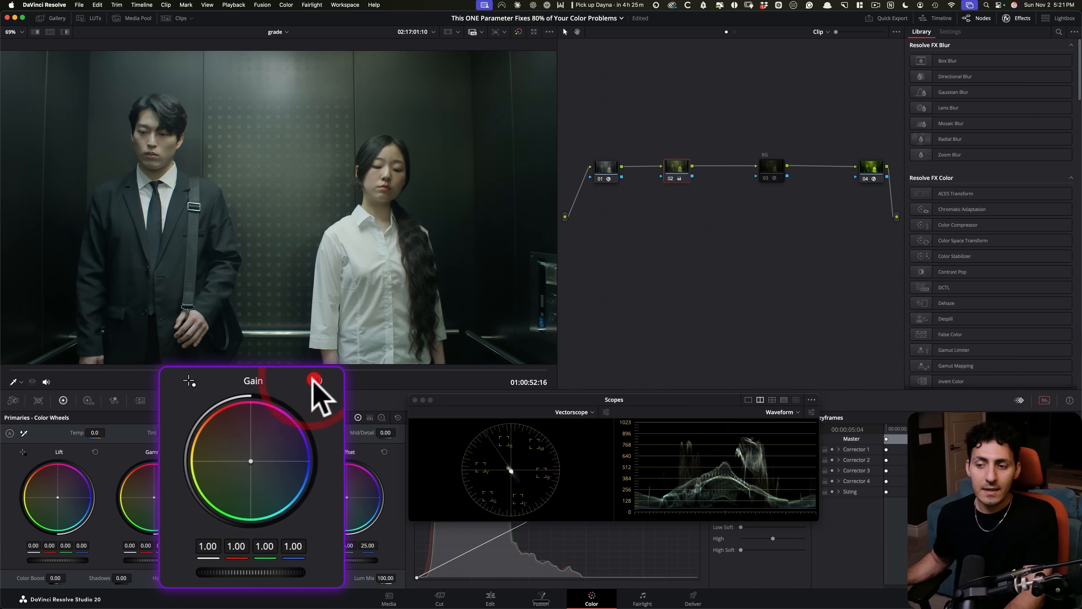
pyautogui.moveTo(95, 472); pyautogui.dragTo(103, 460)
pyautogui.click(168, 380)
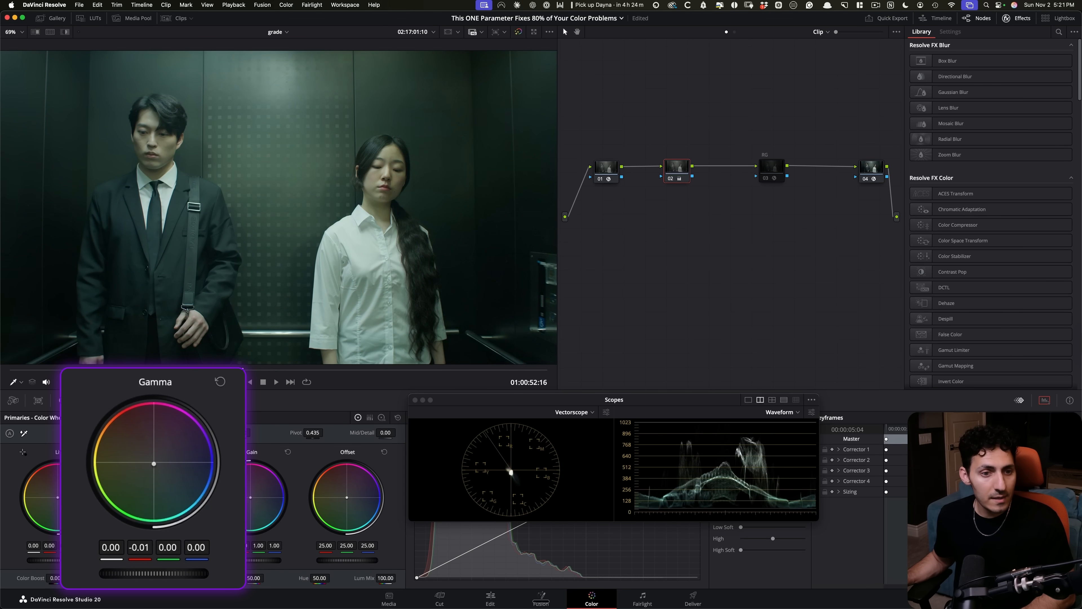
# Step: Shift the elevator shot's Gamma balance to -0.01 red, -0.01 green, 0.01 blue and compare node 02 off and on
pyautogui.moveTo(155, 468); pyautogui.dragTo(157, 463)
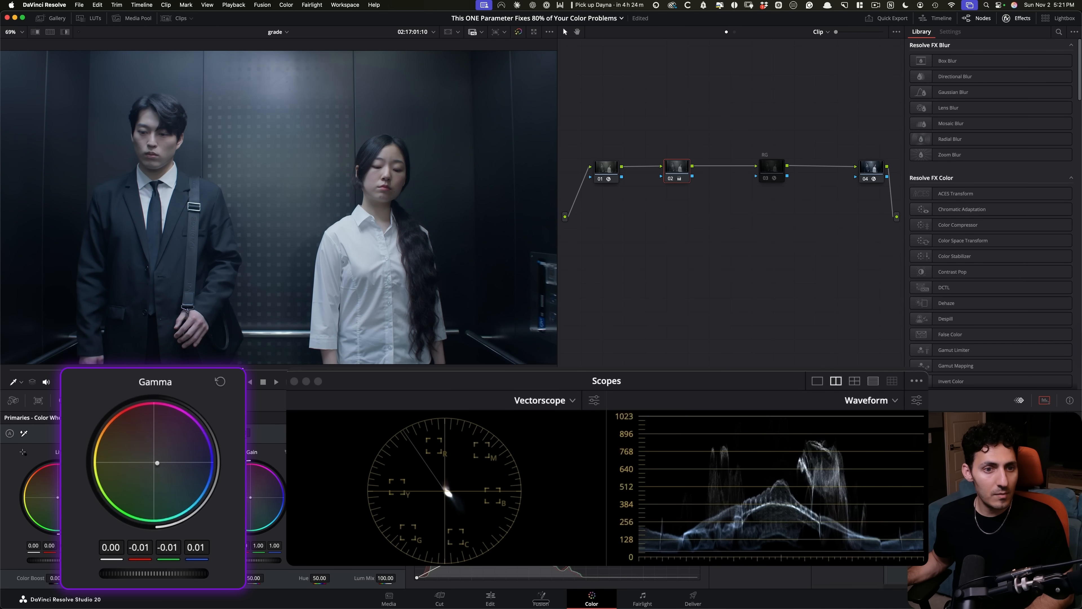
pyautogui.press('super+d')
pyautogui.press('super+d')
pyautogui.press('super+d')
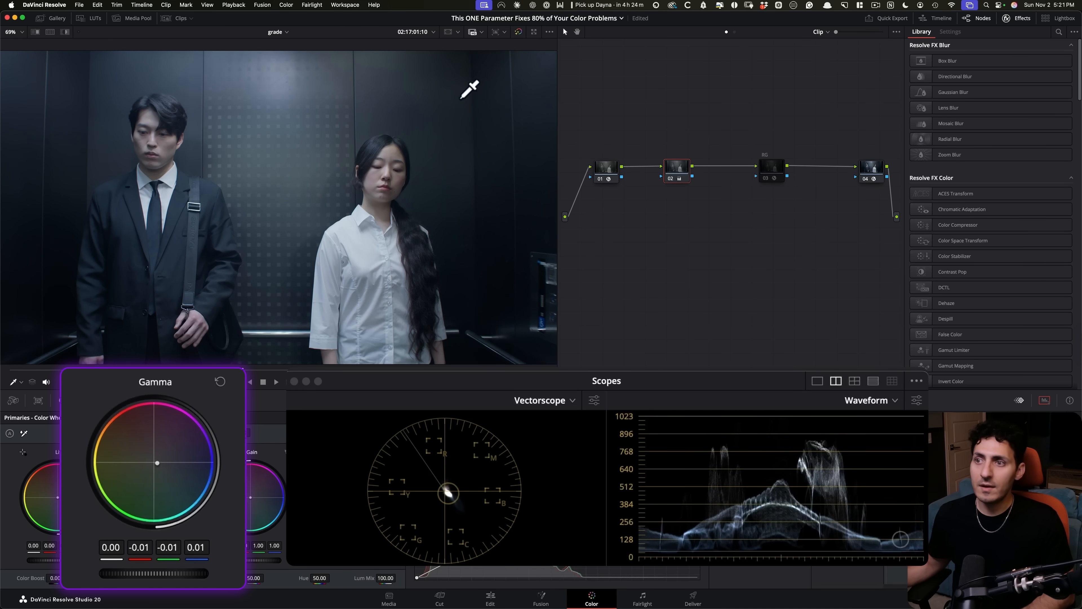
# Step: Enable the RG node 03 on the elevator shot and move the playhead to 01:00:51:01
pyautogui.press('super+d')
pyautogui.click(760, 175)
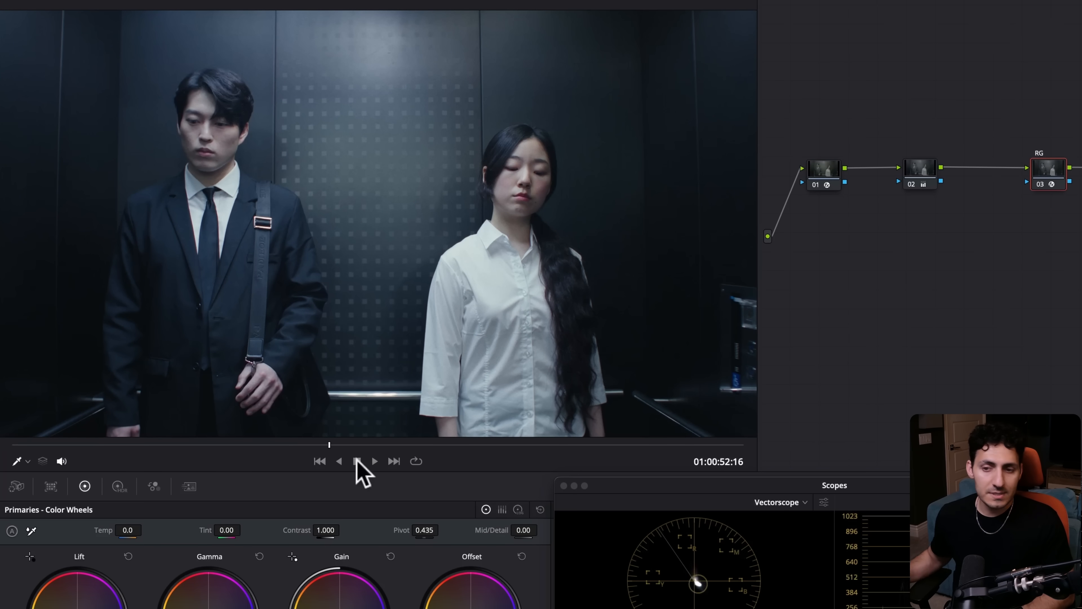
pyautogui.moveTo(146, 446); pyautogui.dragTo(245, 444)
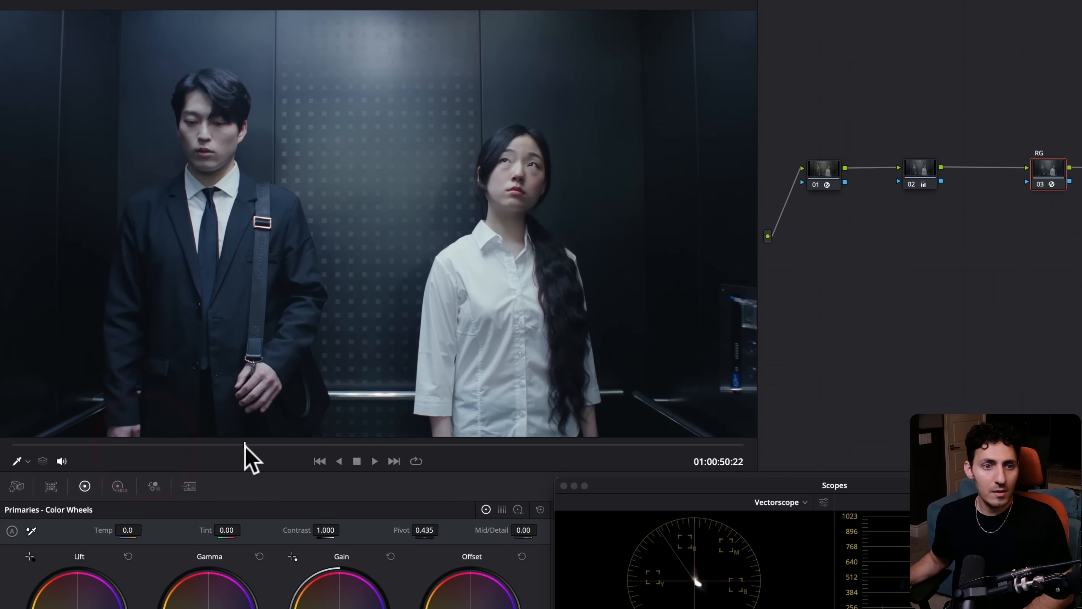
pyautogui.click(230, 445)
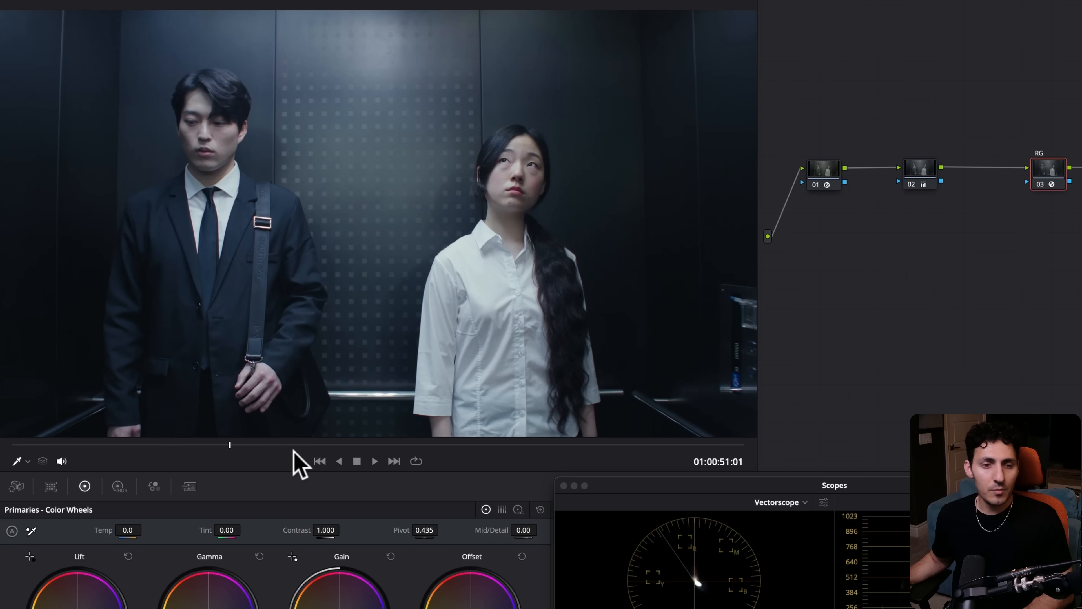
# Step: Select node 02 and compare the elevator shot with its Gamma correction off and on
pyautogui.click(914, 172)
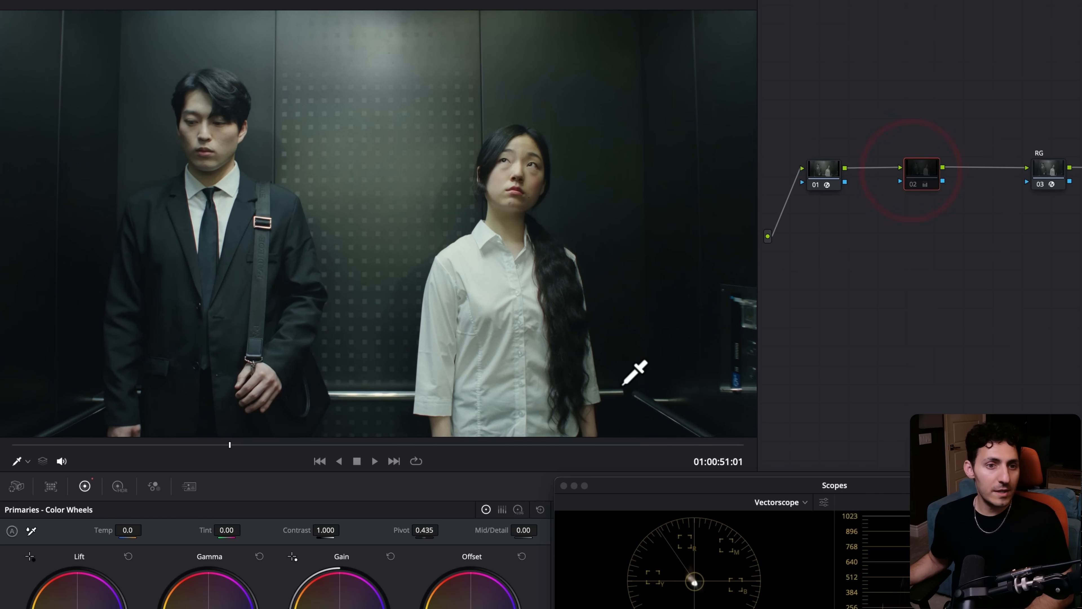
pyautogui.press('super+d')
pyautogui.press('super+d')
pyautogui.press('super+d')
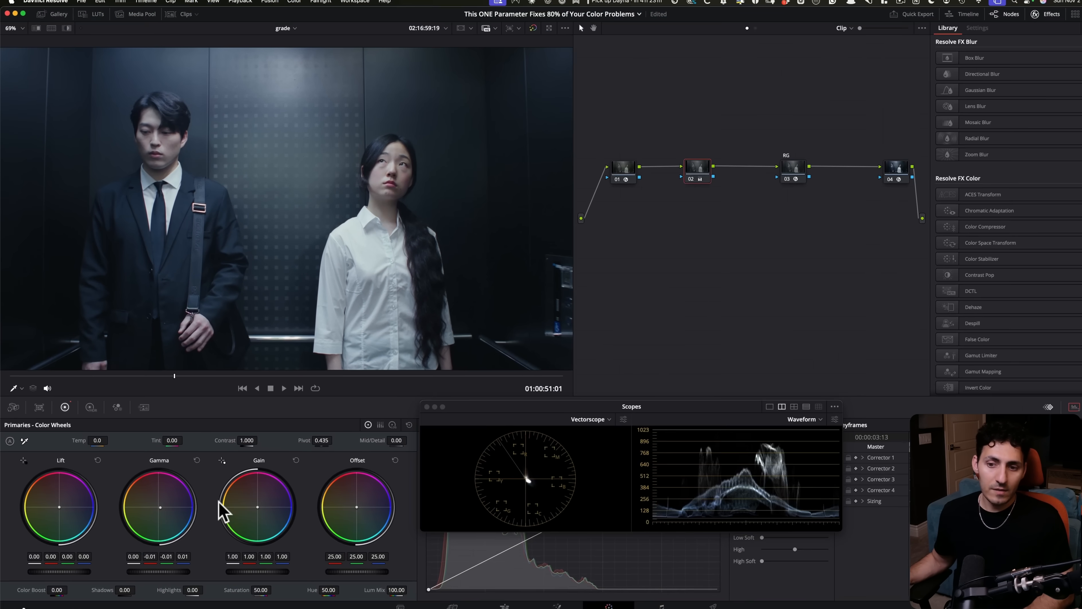
# Step: Lower the elevator shot's overall Gamma to -0.02, giving -0.03 red, -0.03 green and -0.01 blue
pyautogui.scroll(-1, 174, 487)
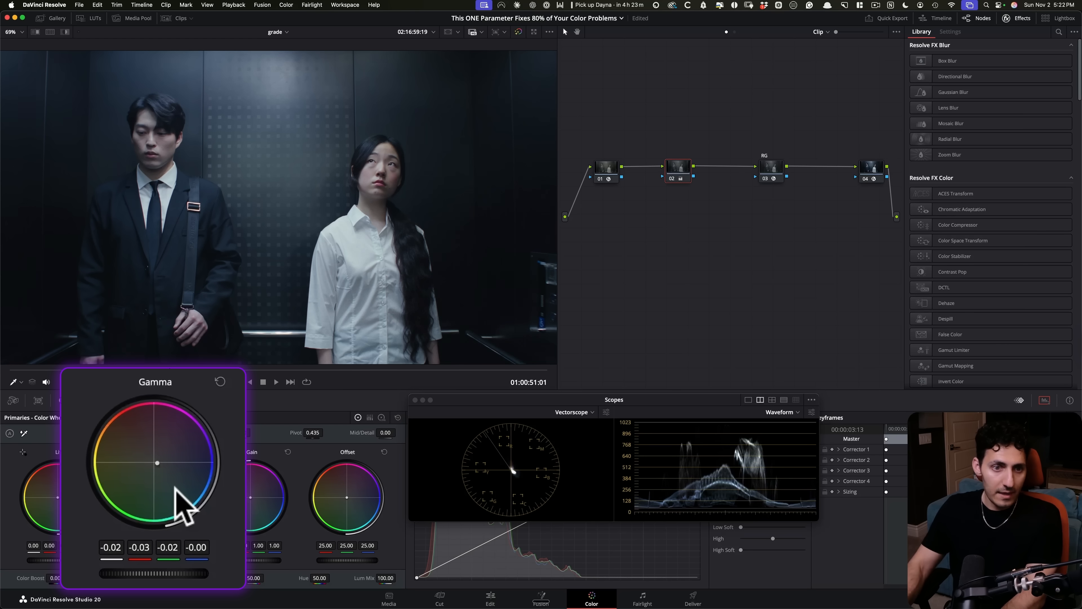
pyautogui.scroll(-1, 174, 487)
pyautogui.scroll(1, 174, 487)
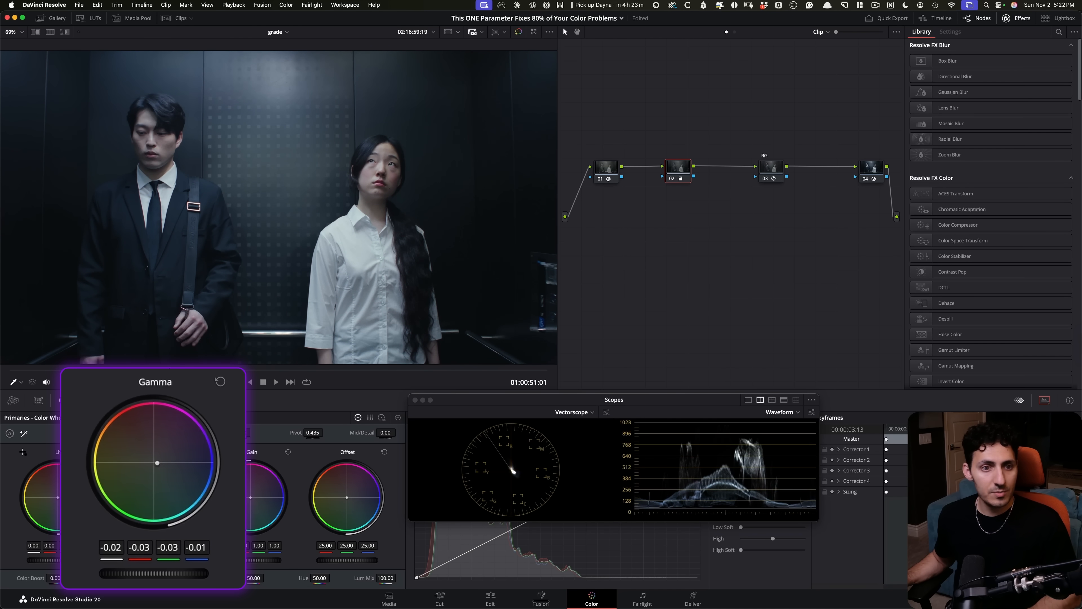
# Step: Compare the elevator shot with node 02 off and on, checking the white shirt for color cast
pyautogui.press('super+d')
pyautogui.press('super+d')
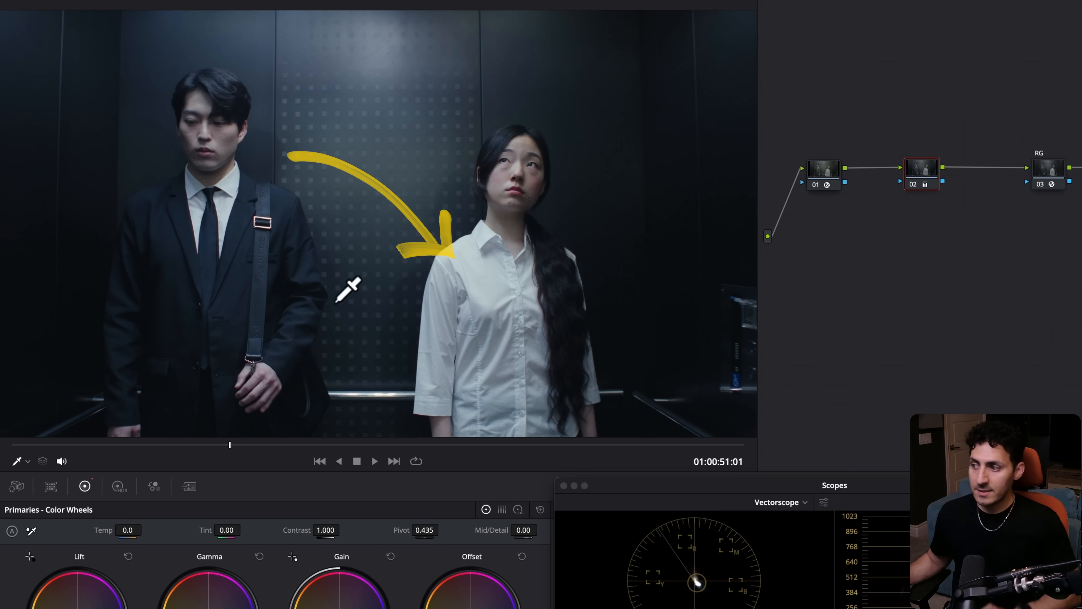
pyautogui.press('super+d')
pyautogui.press('super+d')
pyautogui.press('super+d')
pyautogui.press('super+d')
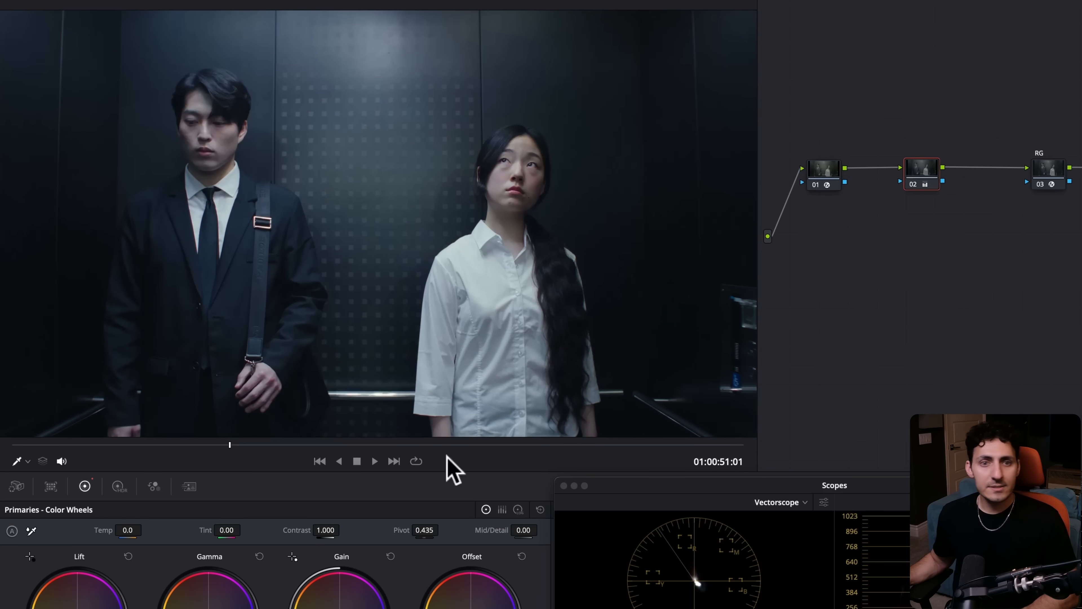
# Step: Move the playhead to 01:00:57:06 and compare the man alone in the elevator with node 02 off and on
pyautogui.moveTo(260, 448); pyautogui.dragTo(612, 453)
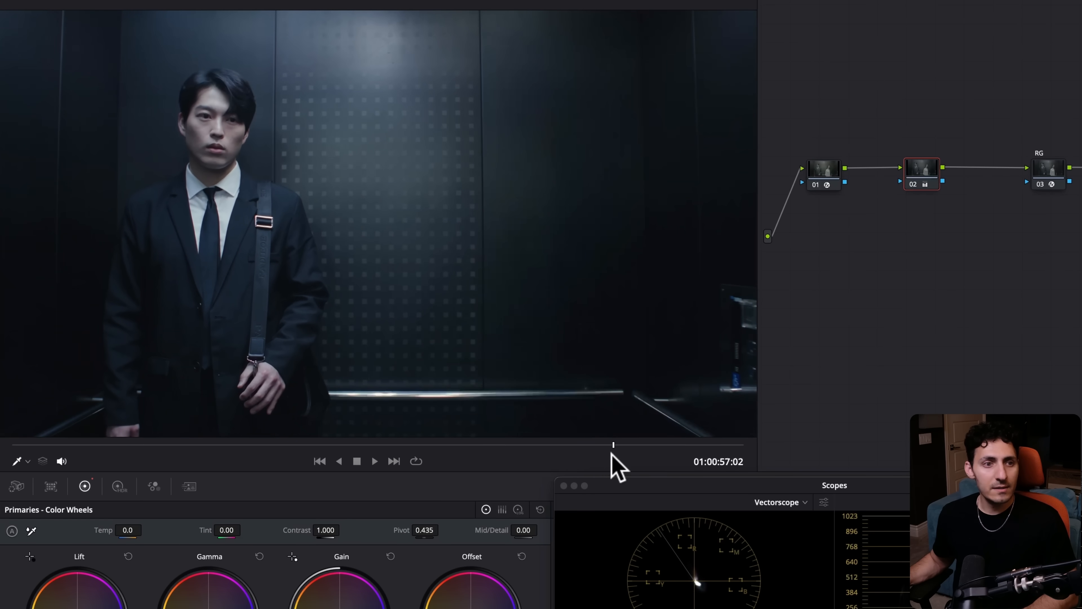
pyautogui.click(609, 450)
pyautogui.press('super+d')
pyautogui.press('super+d')
pyautogui.press('super+d')
pyautogui.press('super+d')
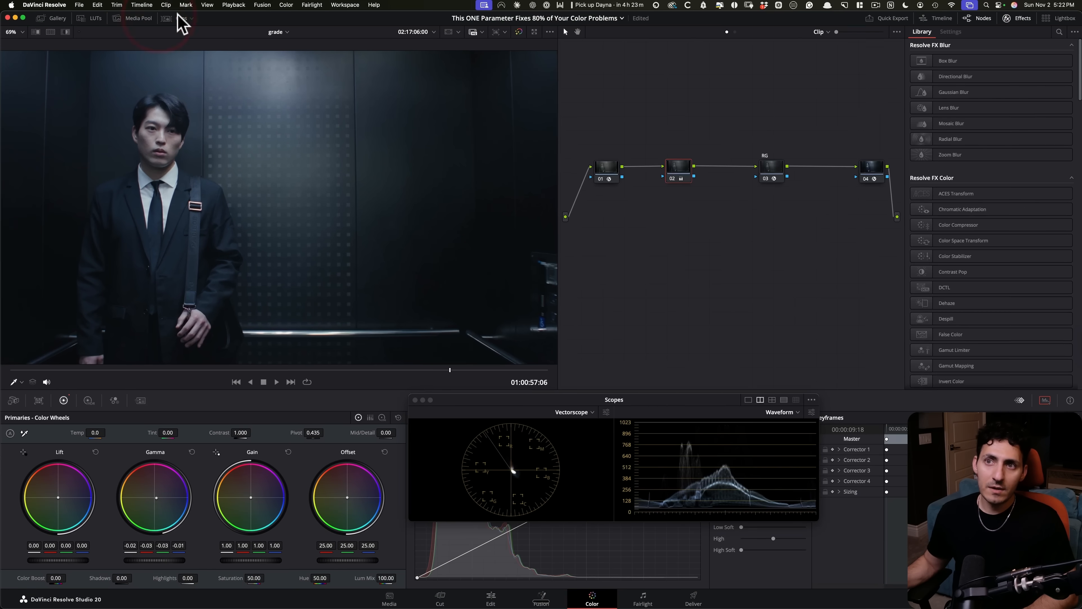
# Step: Switch to clip 02, the overhead shot on the bed, hide the clip thumbnails, and move the playhead to 01:00:31:02
pyautogui.click(178, 18)
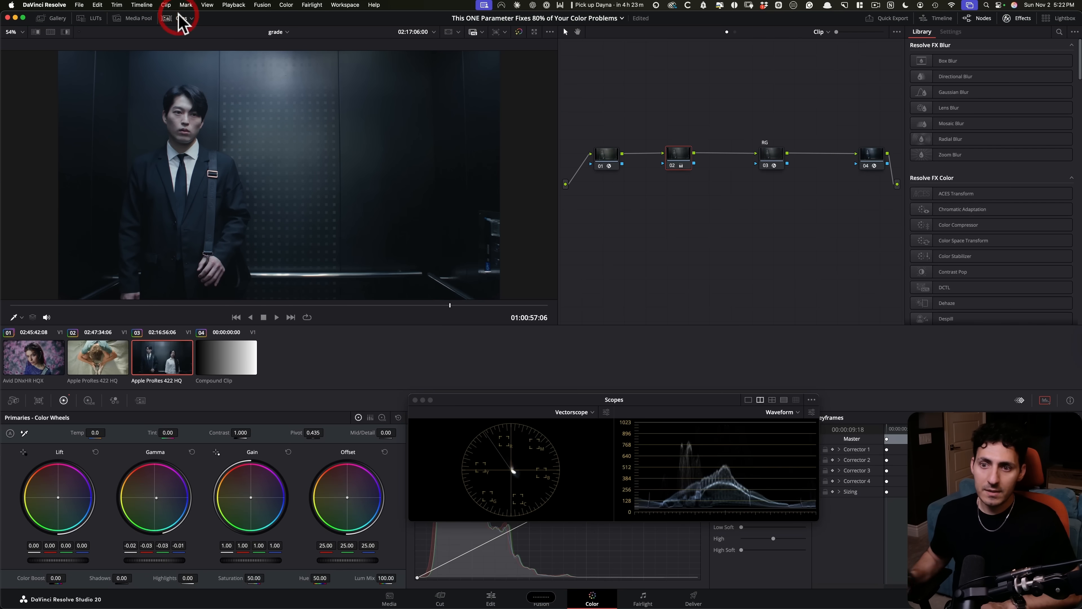
pyautogui.click(106, 360)
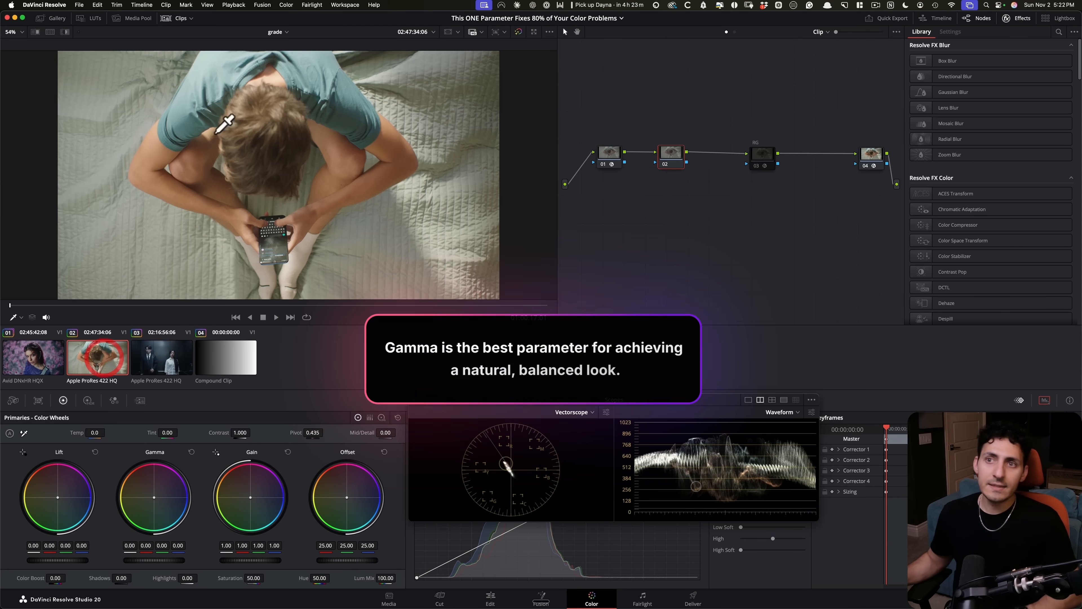
pyautogui.click(170, 19)
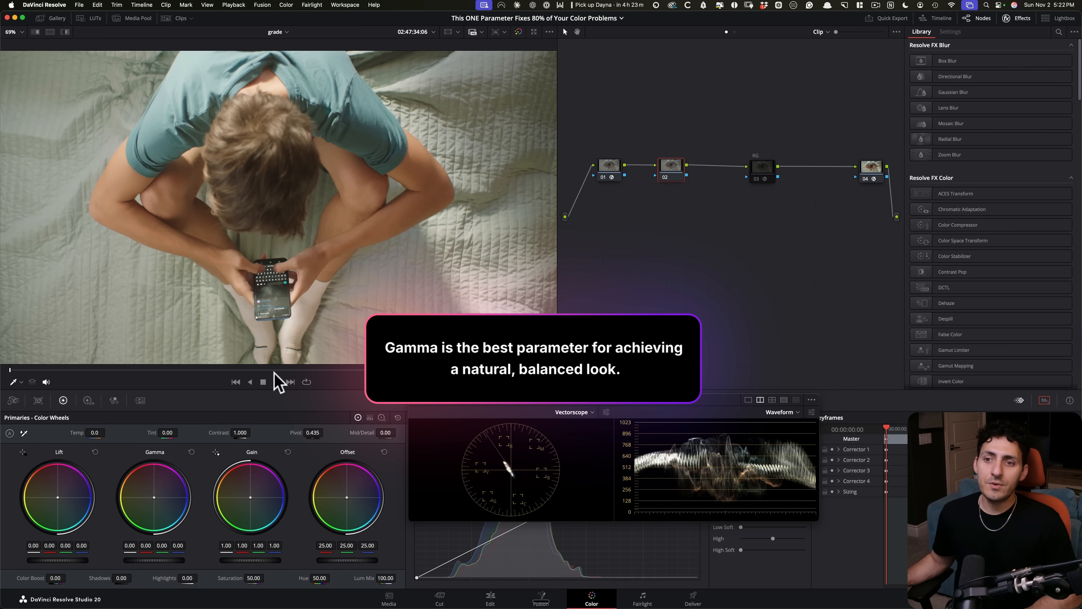
pyautogui.click(285, 370)
pyautogui.click(359, 266)
pyautogui.scroll(-3, 360, 296)
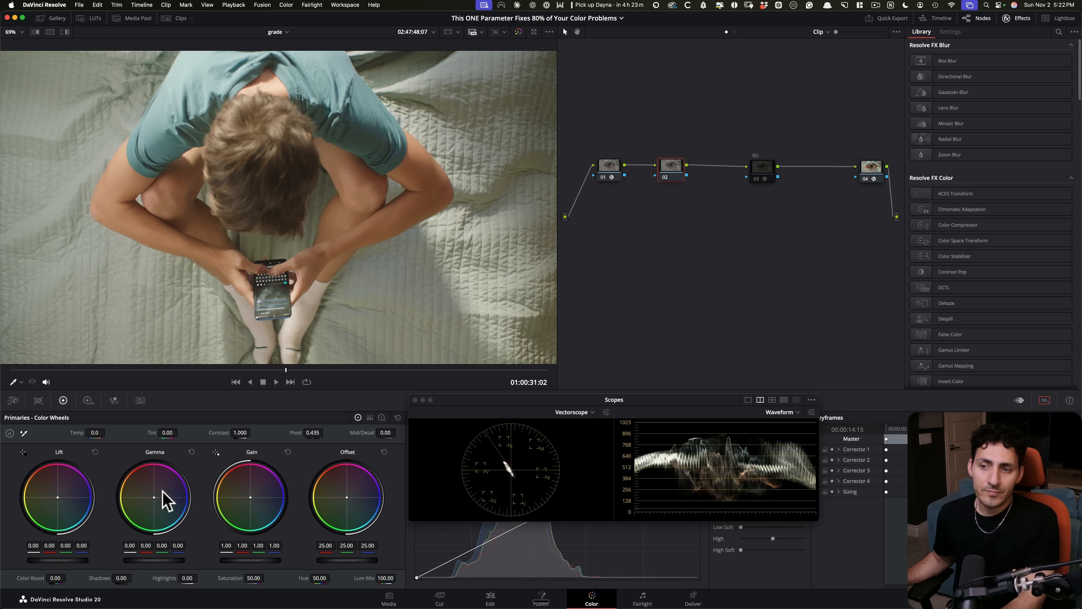
# Step: Try shifting the overhead shot's Gain balance to 0.96 red, 1.00 green and 1.14 blue, and reset the wheel
pyautogui.moveTo(262, 463); pyautogui.dragTo(256, 462)
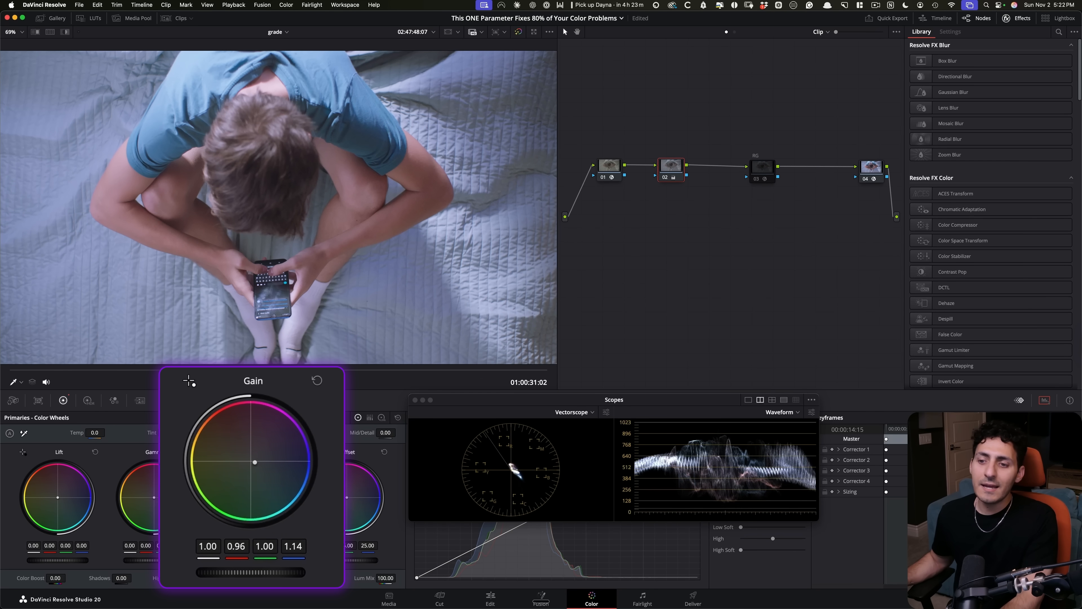
pyautogui.click(316, 379)
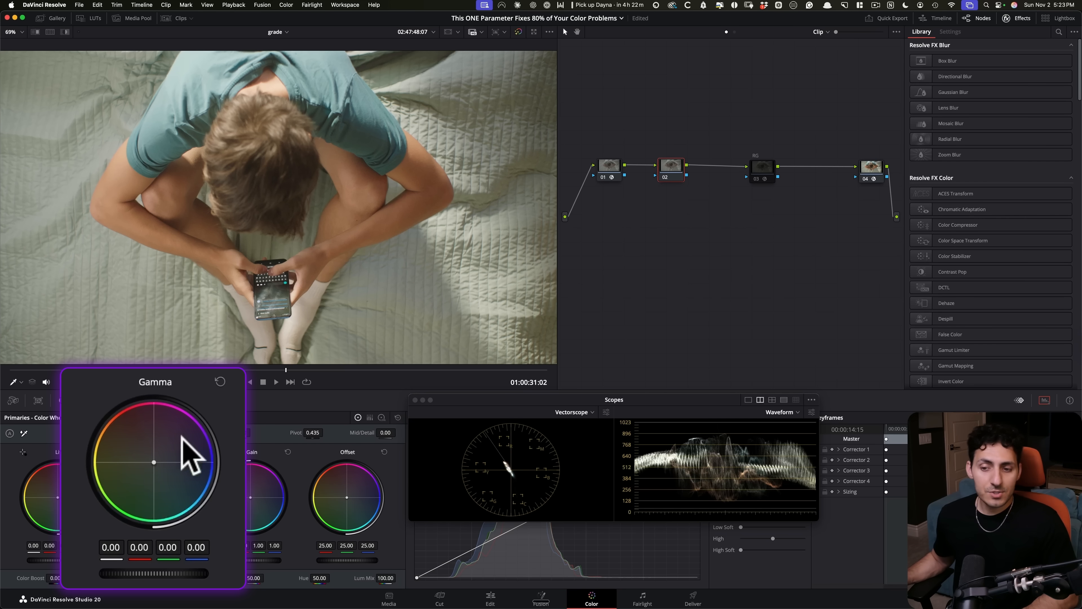
# Step: Set the overhead shot's Gamma to -0.04 overall, -0.05 red, -0.04 green and -0.03 blue, and compare node 02 off and on
pyautogui.moveTo(188, 544); pyautogui.dragTo(169, 527)
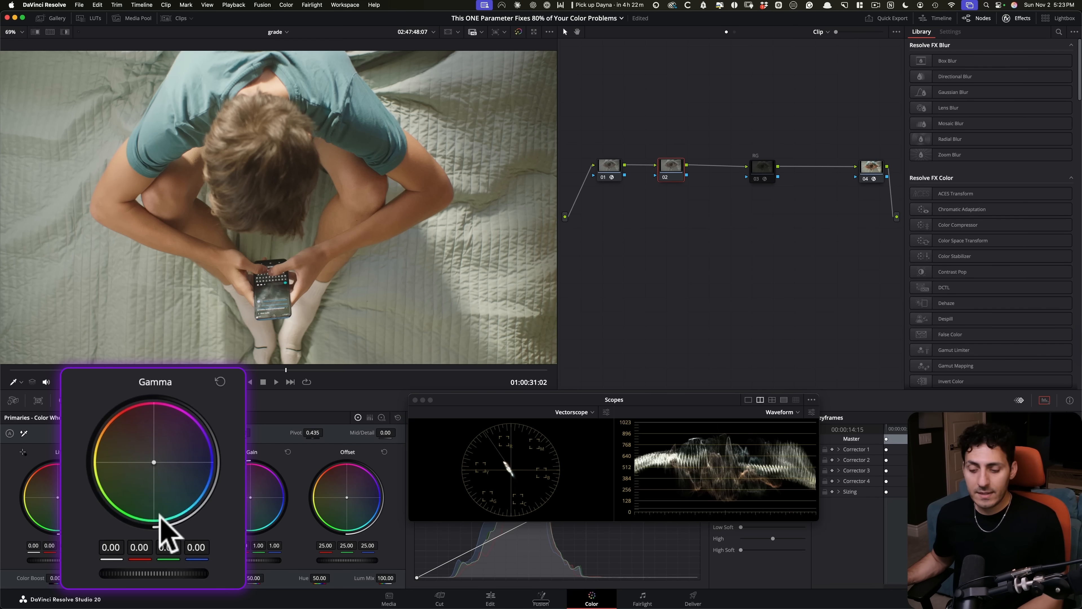
pyautogui.moveTo(137, 453); pyautogui.dragTo(118, 370)
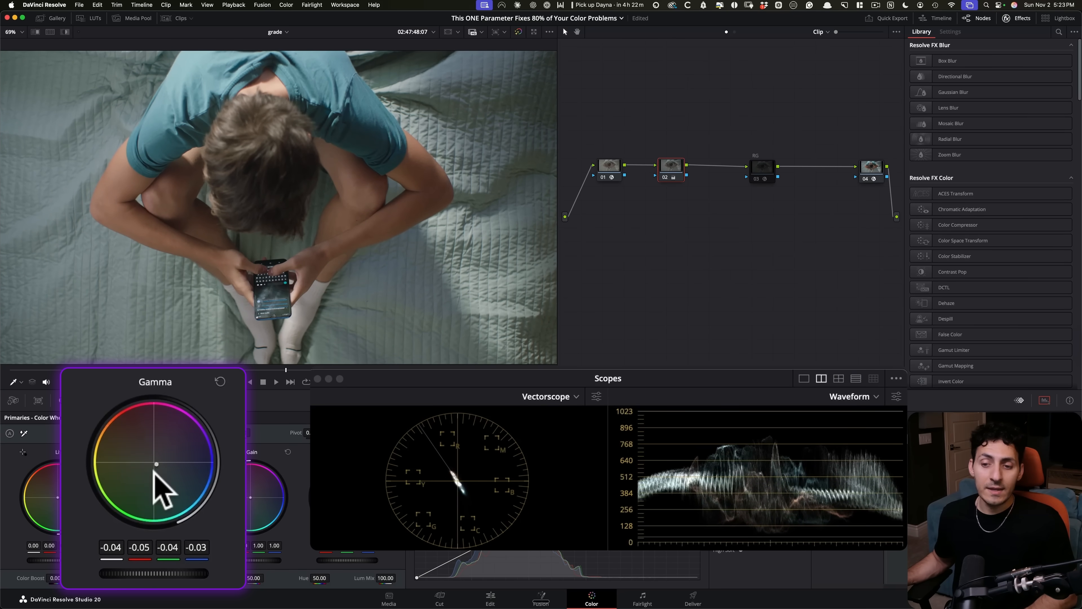
pyautogui.press('super+d')
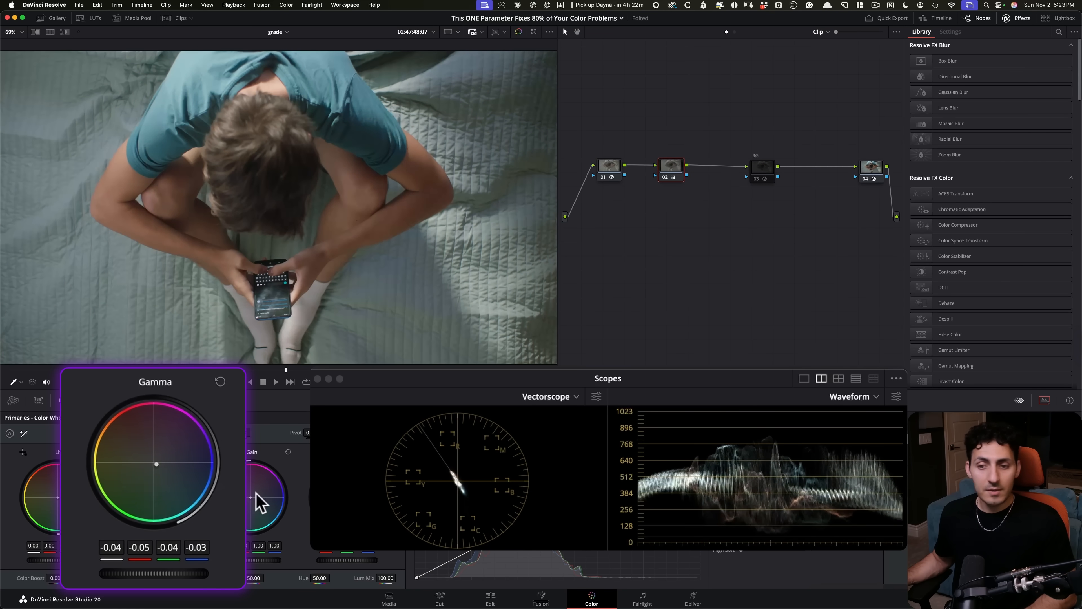
pyautogui.press('super+d')
pyautogui.press('super+d')
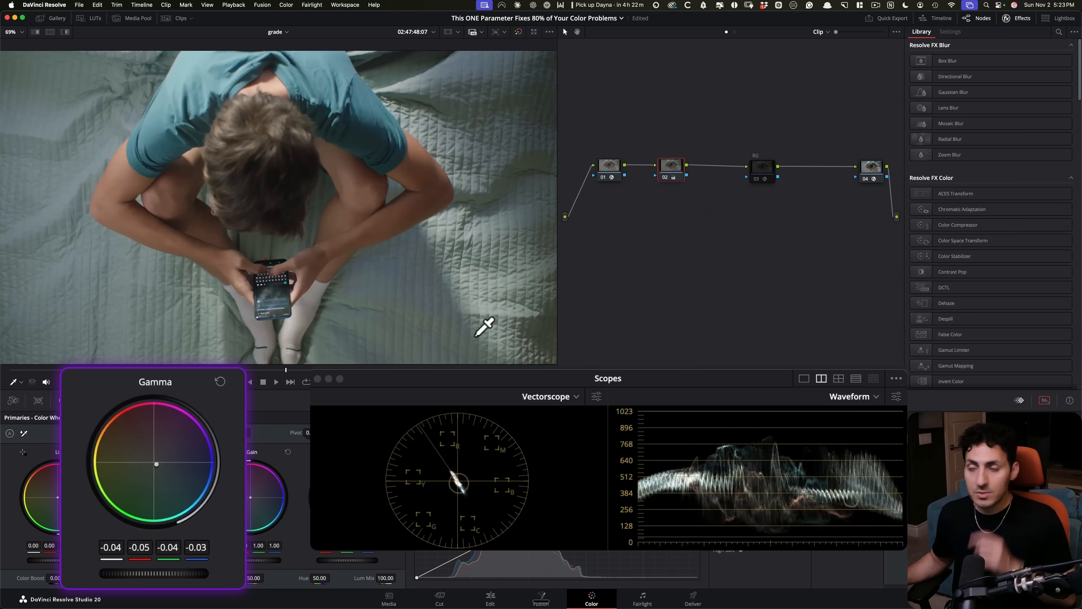
# Step: Enable the RG node 03, select nodes 02 and 03 together, and compare the overhead shot and its waveform with both off and on
pyautogui.click(767, 170)
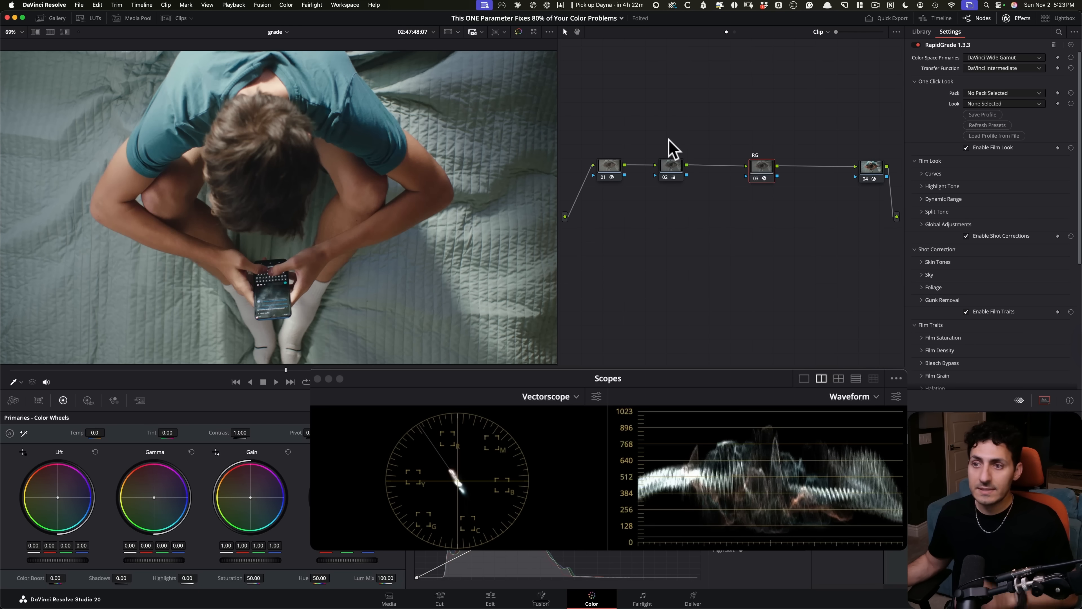
pyautogui.moveTo(728, 178); pyautogui.dragTo(763, 217)
pyautogui.press('super+d')
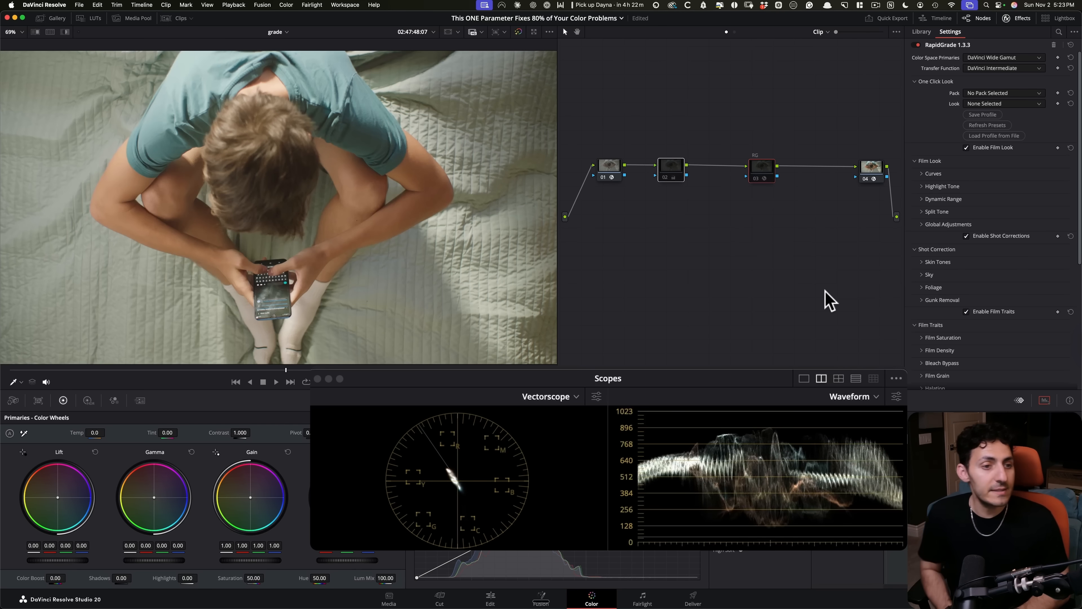
pyautogui.press('super+d')
pyautogui.press('super+d')
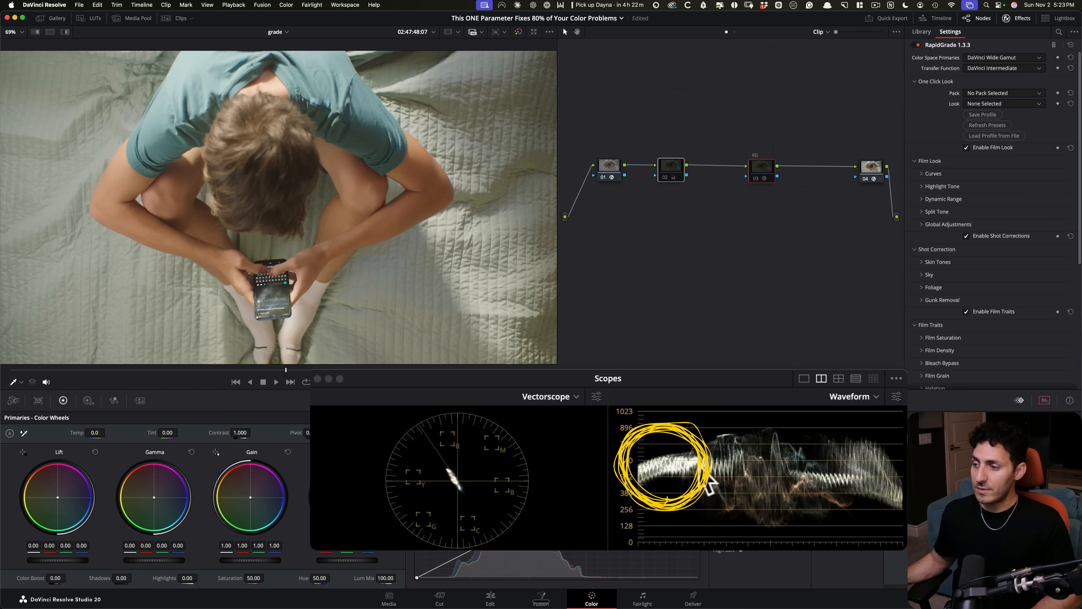
pyautogui.press('super+d')
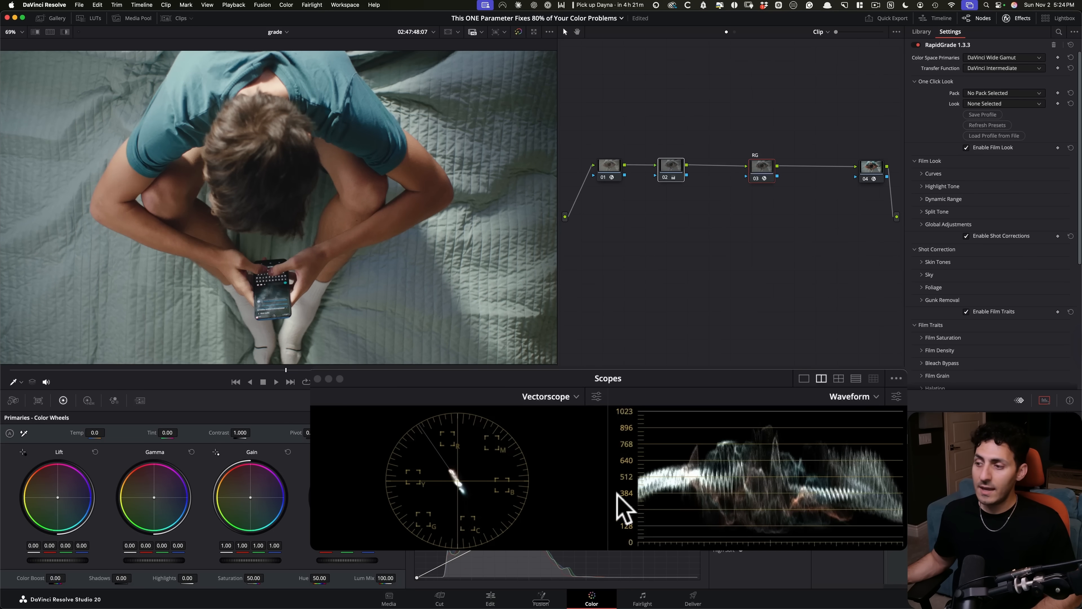
# Step: Select only node 02 and repeatedly compare the overhead shot and its scopes with the Gamma correction off and on
pyautogui.click(674, 168)
pyautogui.press('super+d')
pyautogui.press('super+d')
pyautogui.press('super+d')
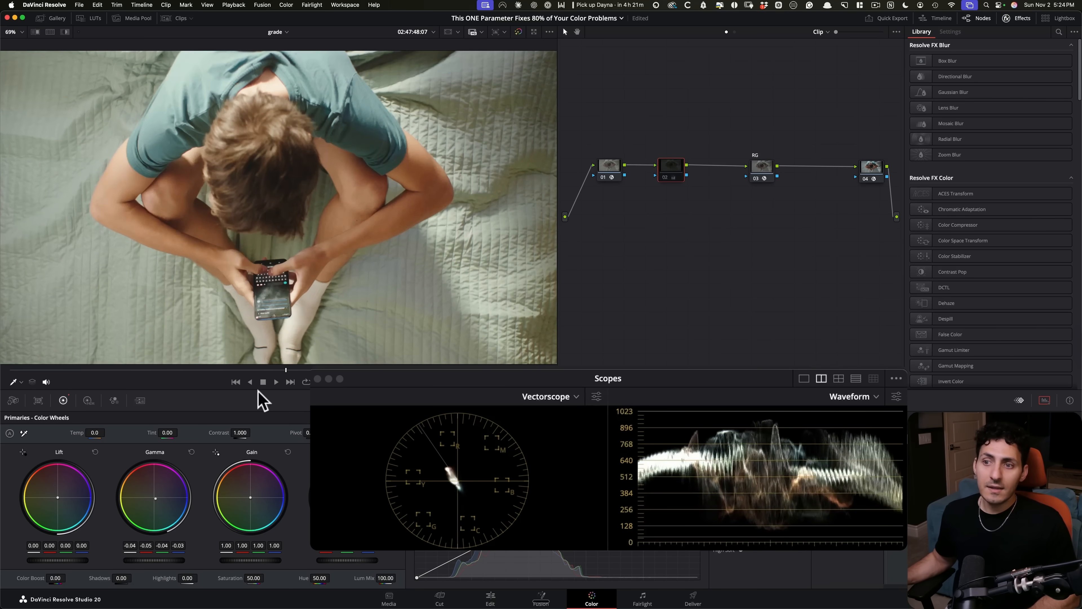
pyautogui.press('super+d')
pyautogui.press('super+d')
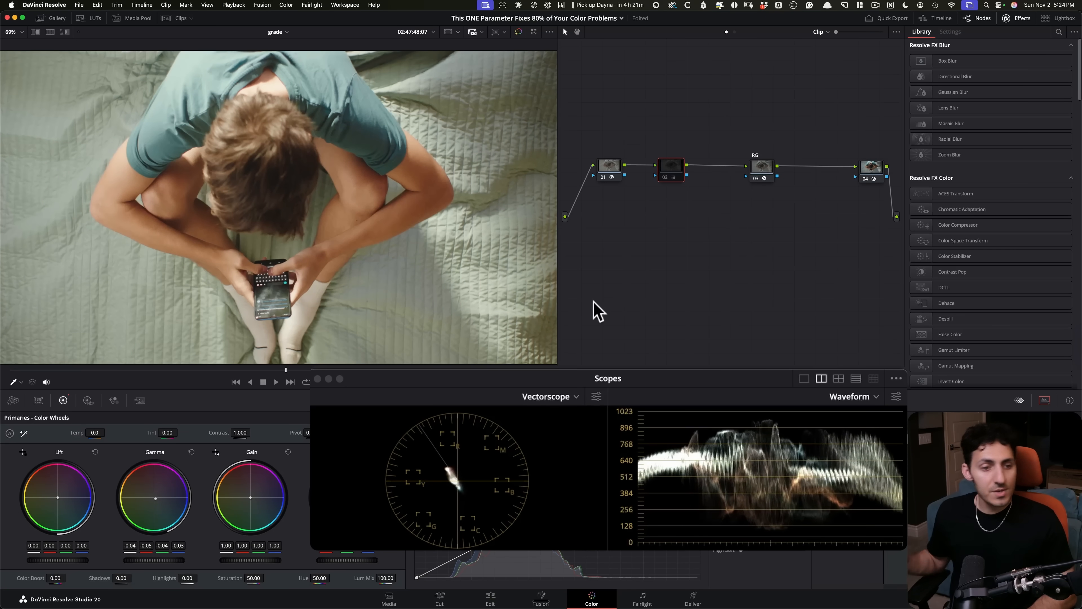
pyautogui.press('super+d')
pyautogui.press('super+d')
pyautogui.press('super+d')
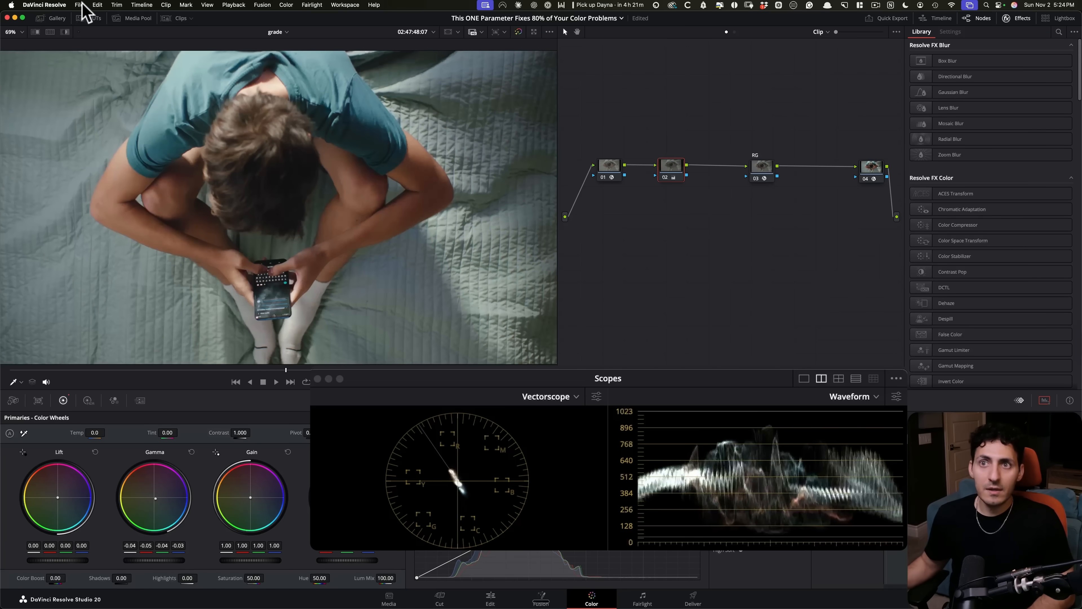
# Step: Show the clip thumbnails, review graded clips 03 and 01, and select node 02 on the portrait at 01:00:04:22
pyautogui.click(176, 18)
pyautogui.click(159, 360)
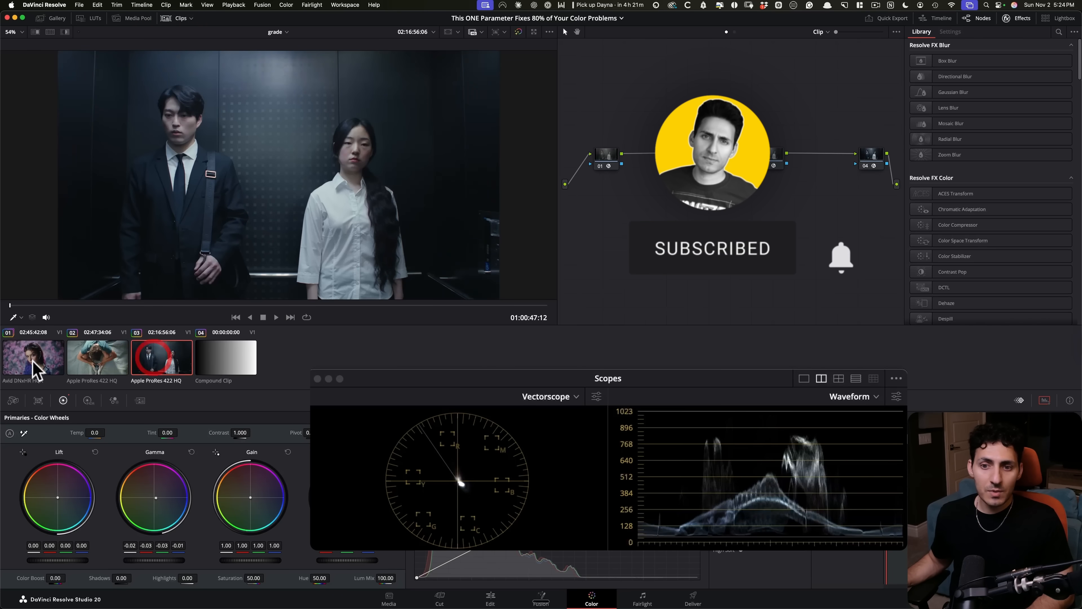
pyautogui.click(37, 366)
pyautogui.moveTo(174, 303); pyautogui.dragTo(191, 305)
pyautogui.click(549, 202)
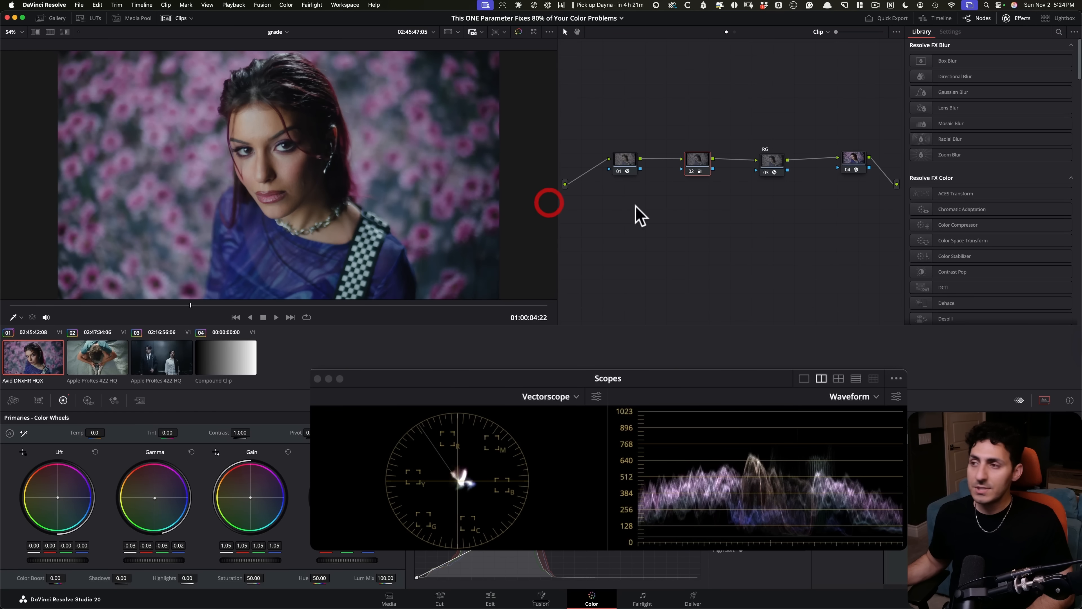
pyautogui.click(697, 164)
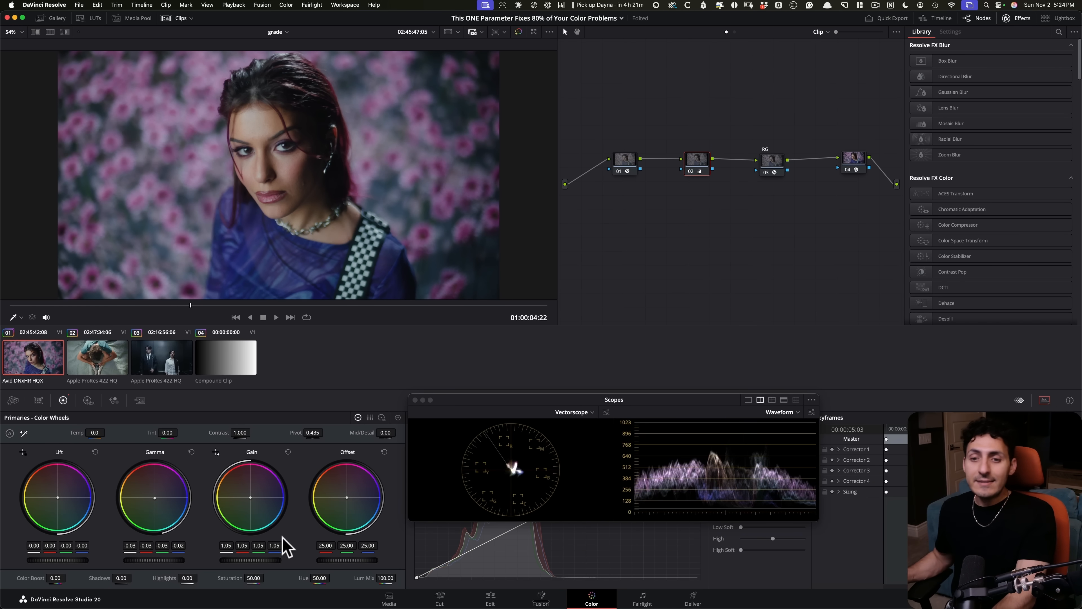
# Step: On the elevator shot at 01:00:52:09, apply the RapidGrade Essentials Pack look Retrochrome in node 03
pyautogui.click(169, 366)
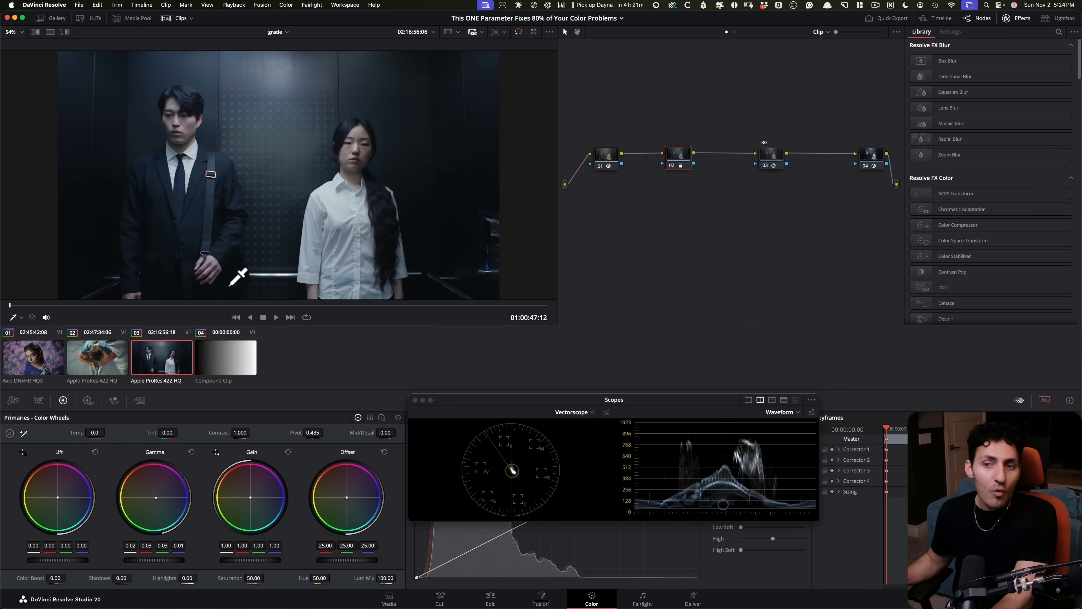
pyautogui.moveTo(182, 304); pyautogui.dragTo(226, 311)
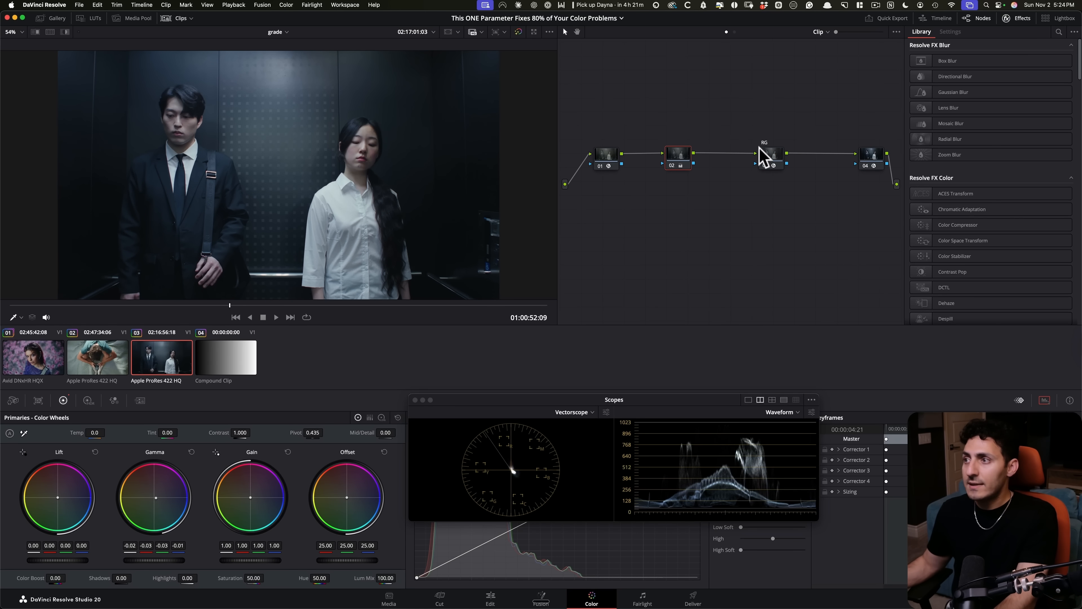
pyautogui.click(763, 156)
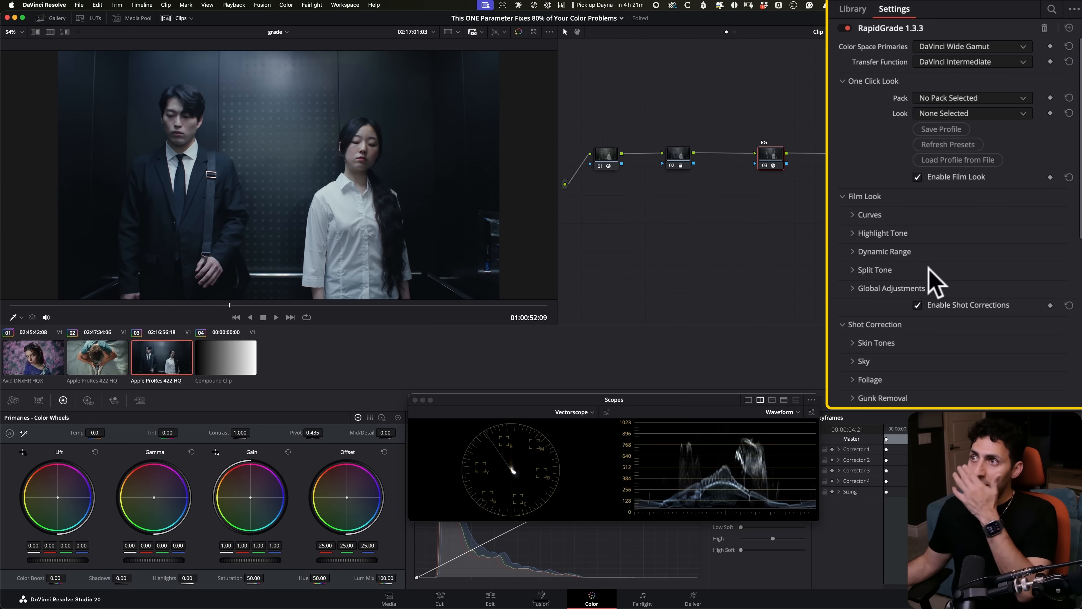
pyautogui.click(976, 98)
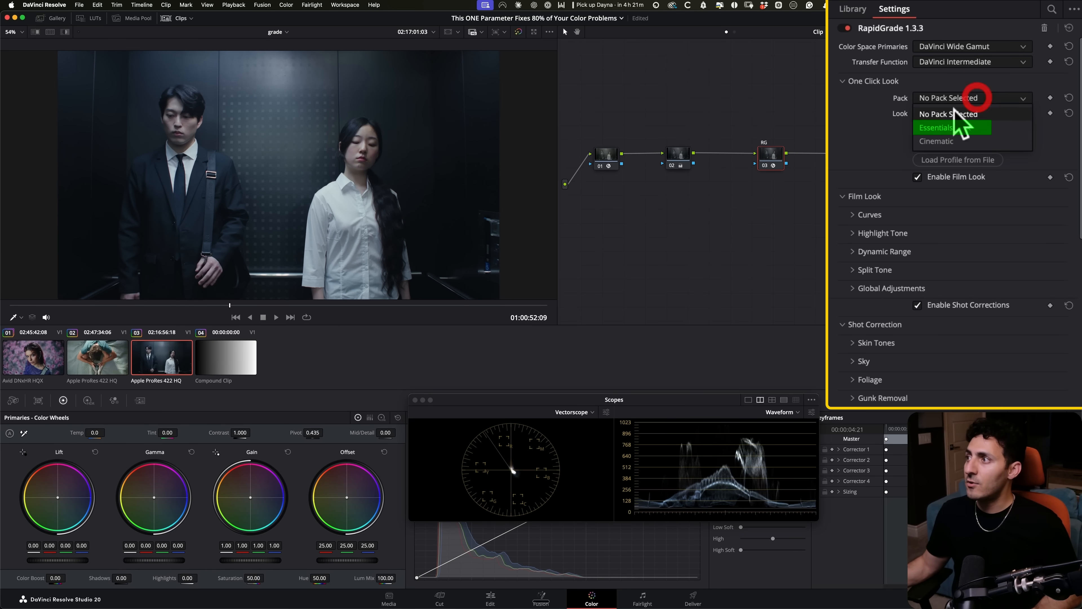
pyautogui.click(976, 128)
pyautogui.click(993, 113)
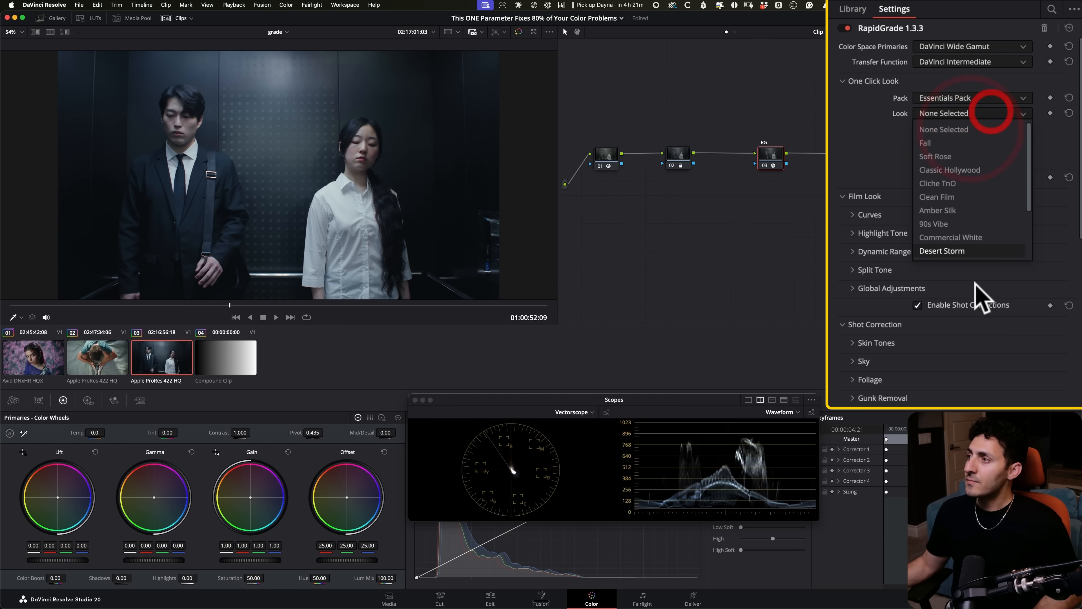
pyautogui.scroll(-2, 984, 251)
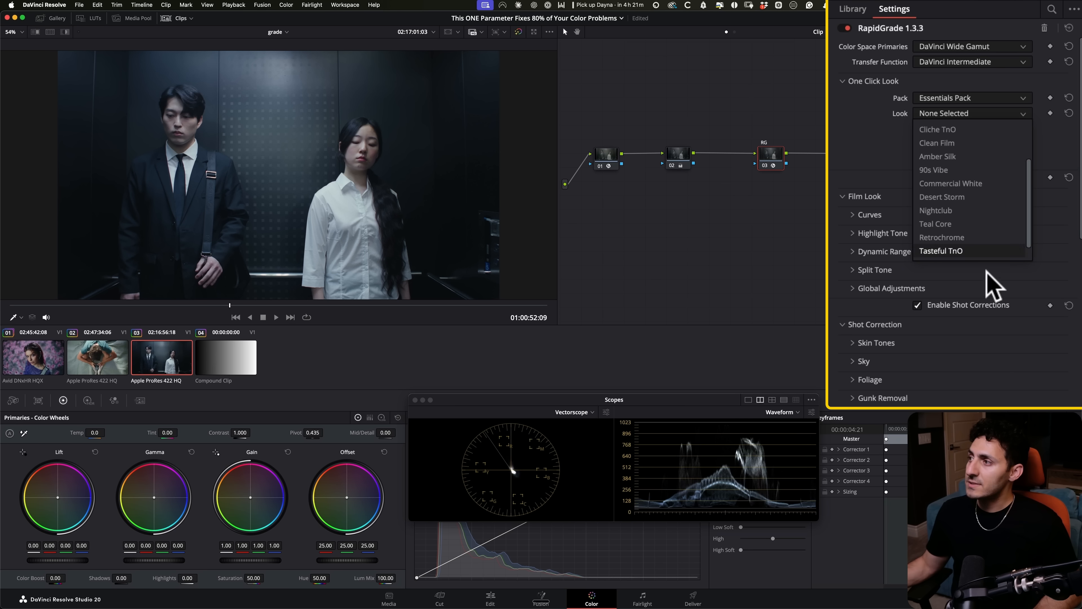
pyautogui.click(955, 224)
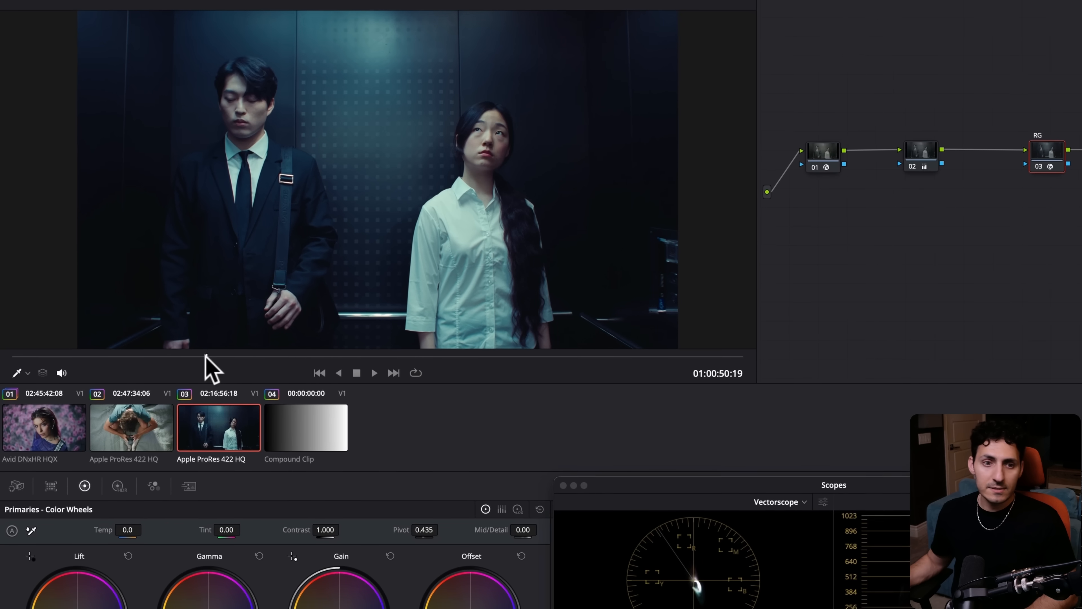
# Step: At 01:00:50:15, reset node 02's grade and set its Gamma to -0.01 overall, -0.02 red, -0.02 green and -0.01 blue
pyautogui.click(151, 305)
pyautogui.click(921, 154)
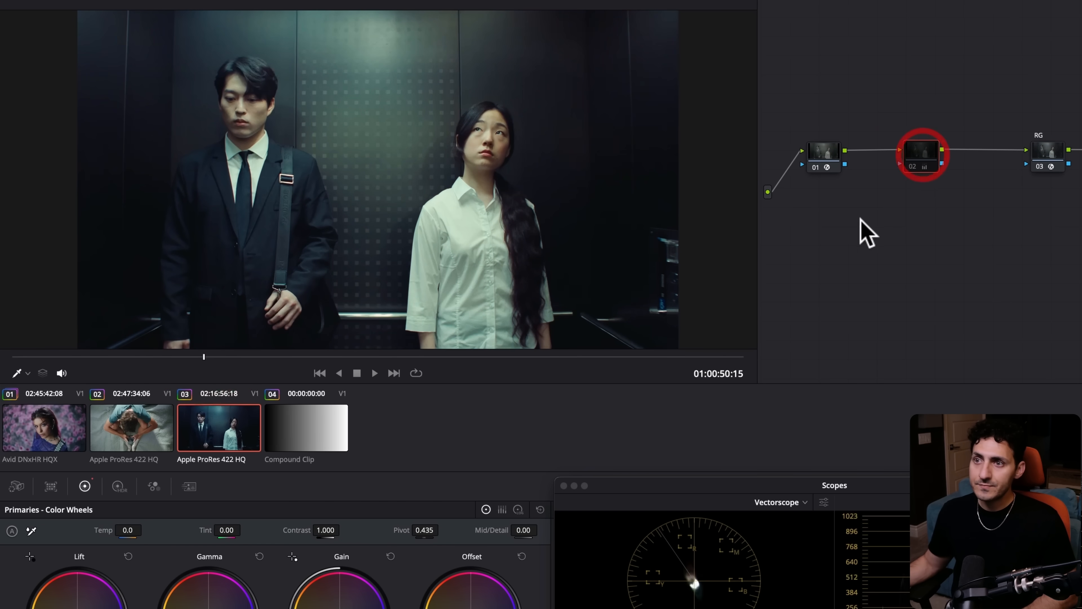
pyautogui.press('super+d')
pyautogui.rightClick(918, 149)
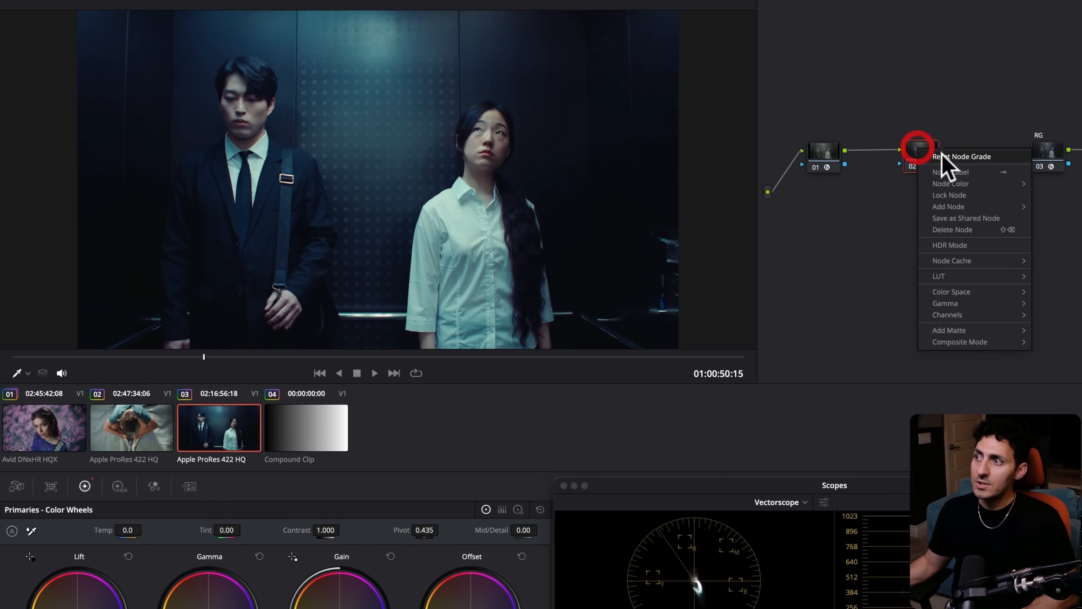
pyautogui.click(942, 156)
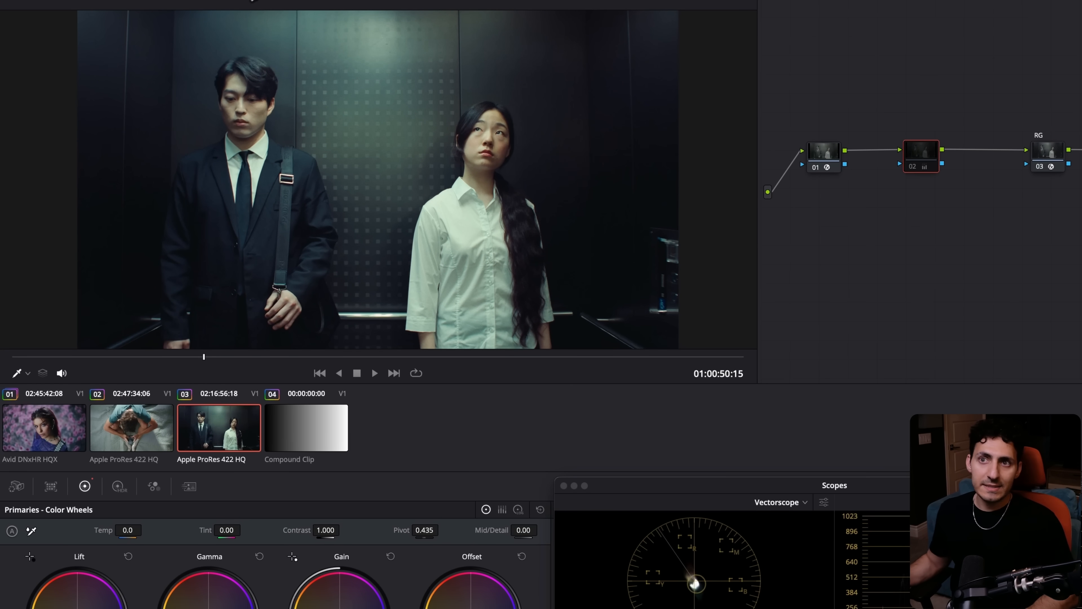
# Step: Hide the clip thumbnails and review the elevator shot's correction node 02 and RapidGrade node 03, together and individually
pyautogui.click(245, 1)
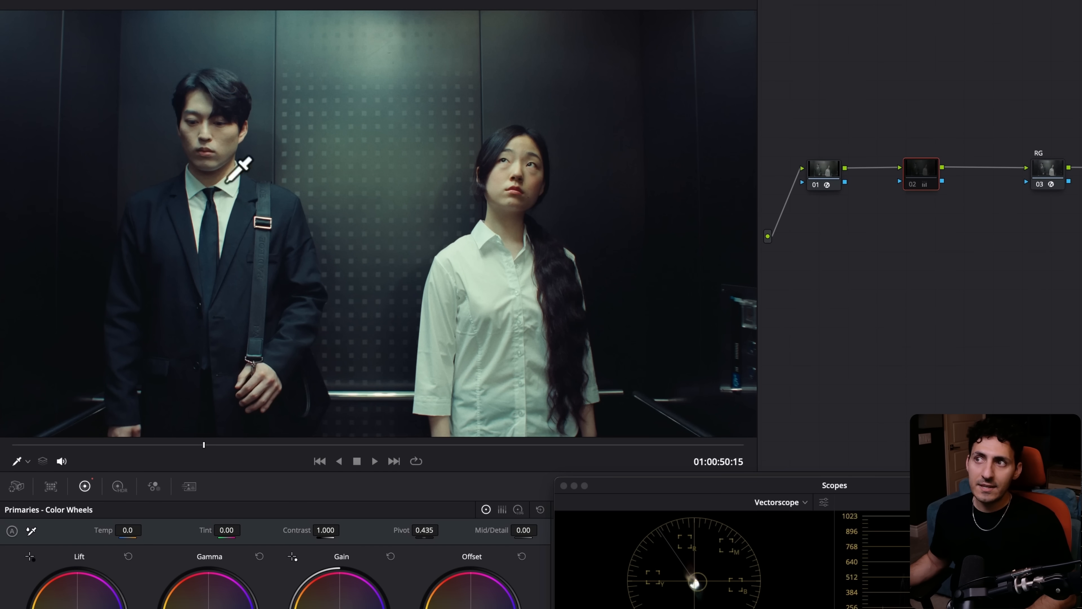
pyautogui.click(465, 411)
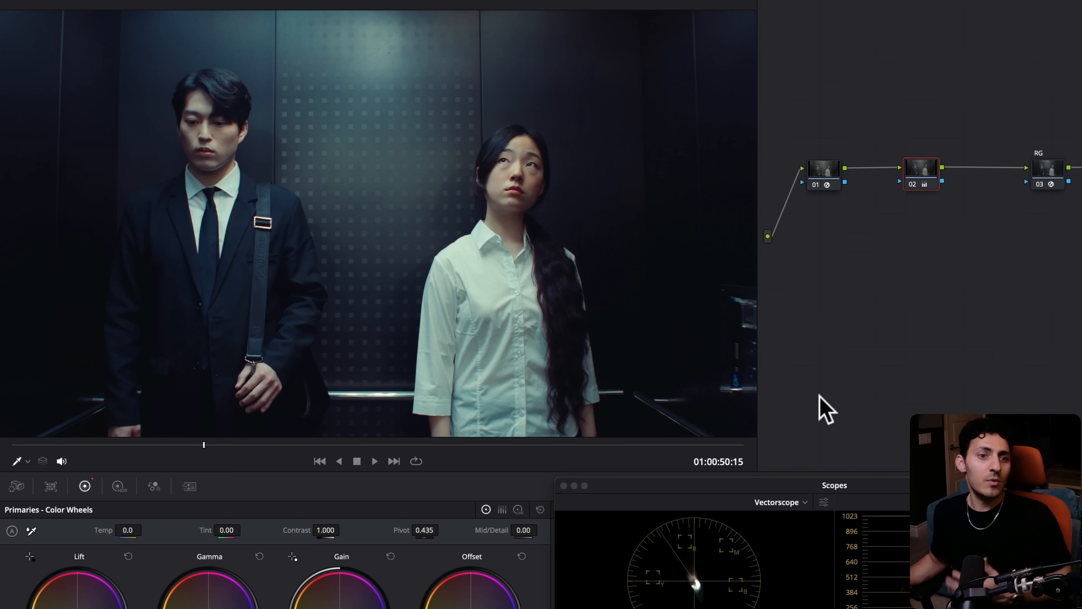
pyautogui.moveTo(907, 132); pyautogui.dragTo(1063, 258)
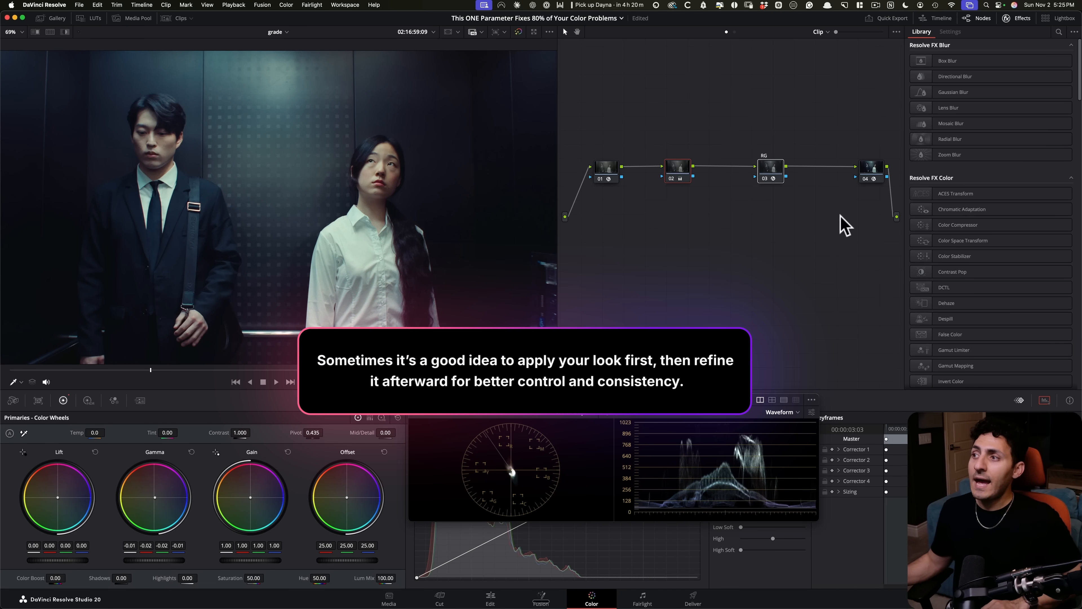
pyautogui.click(767, 167)
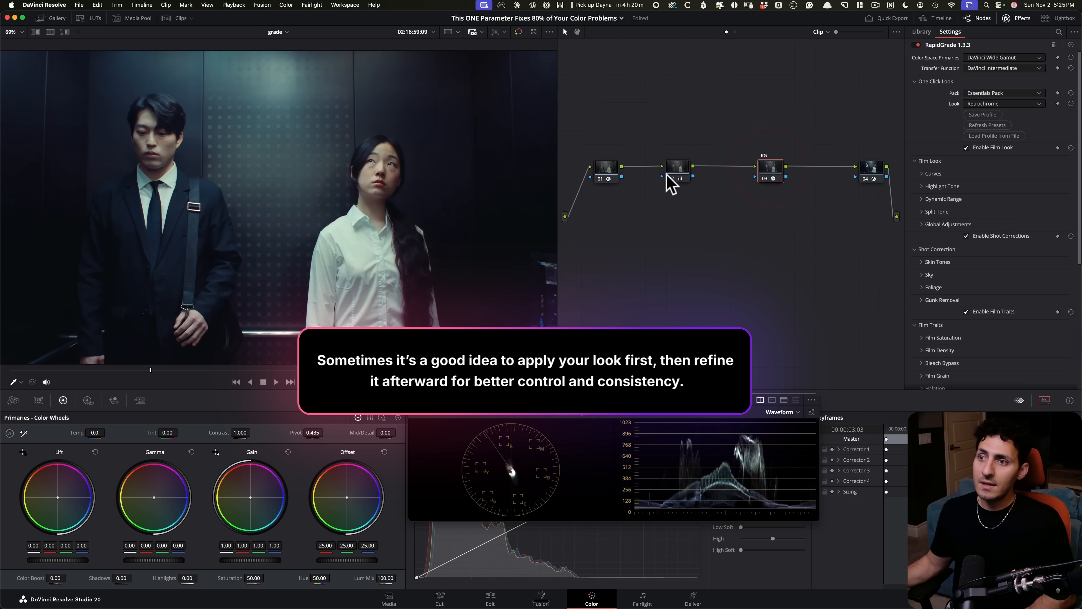
pyautogui.click(679, 171)
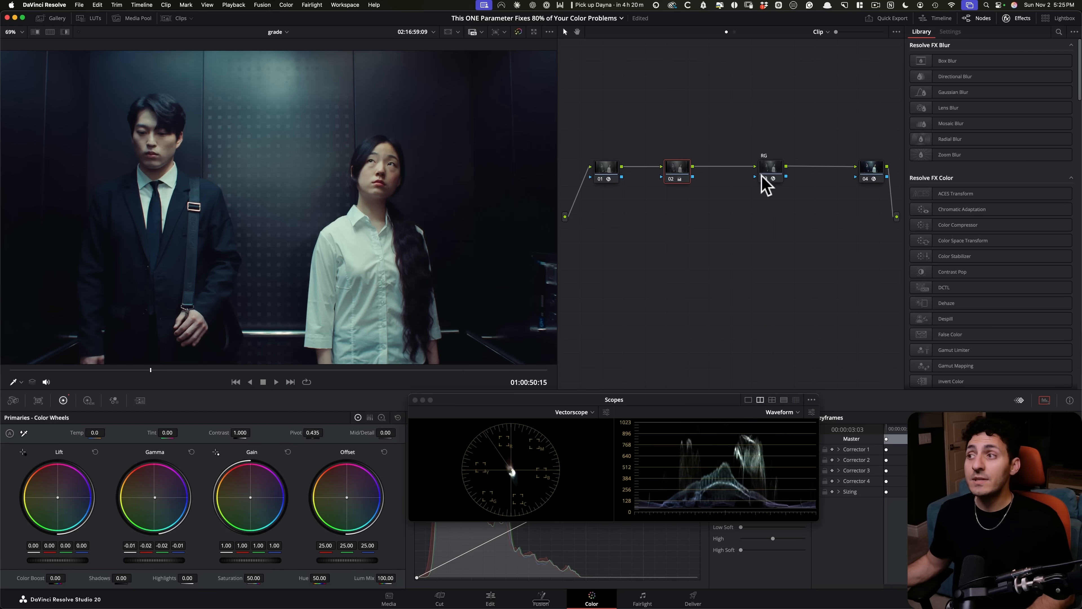
pyautogui.click(770, 172)
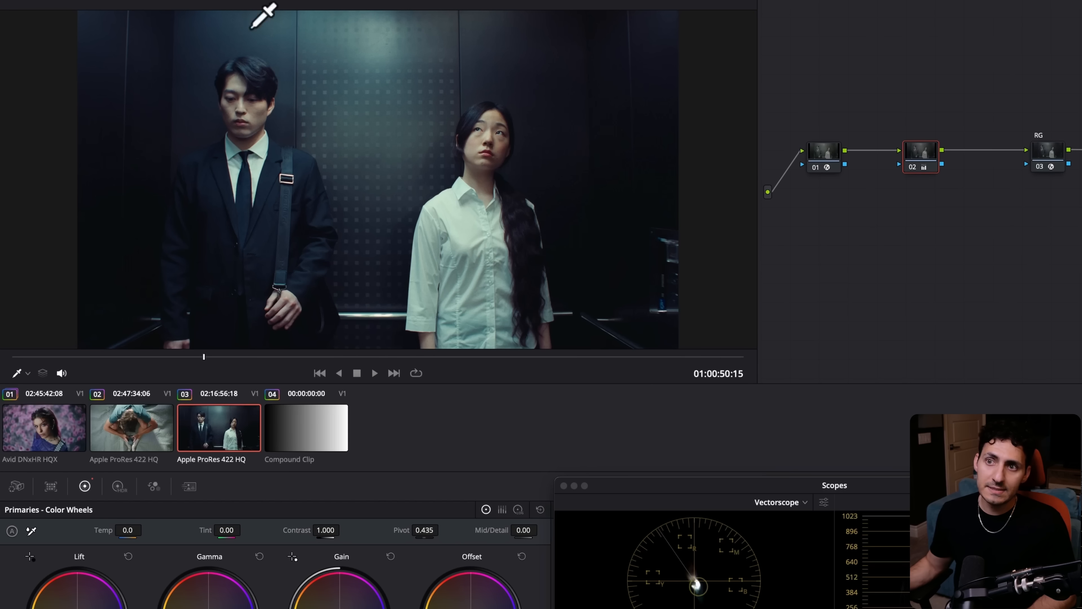
# Step: Open the overhead shot in clip 02 and apply the RapidGrade Cinematic pack look Children of Men in node 03
pyautogui.click(133, 435)
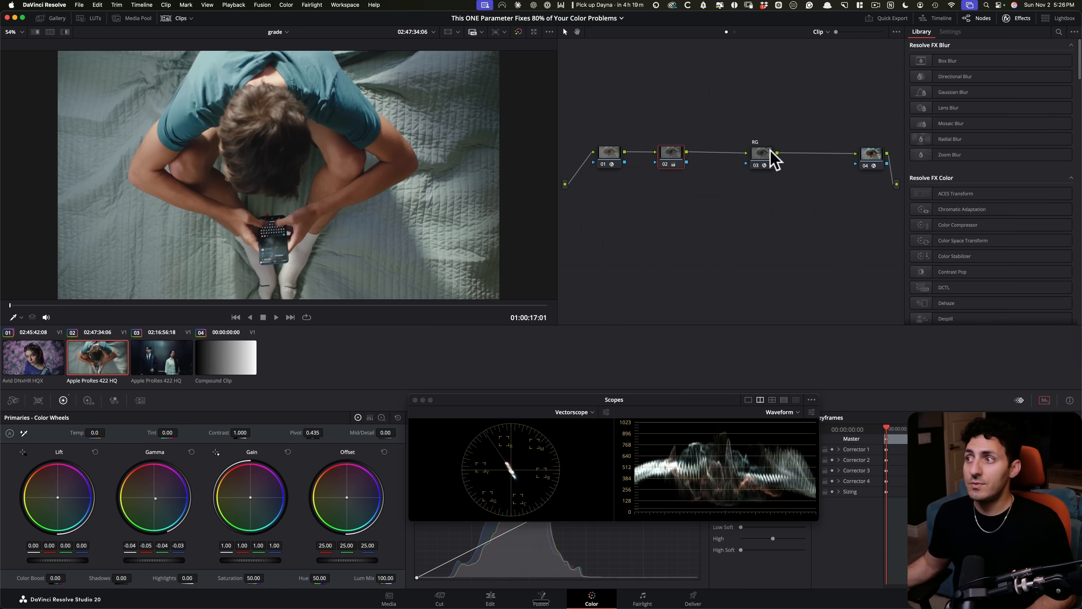
pyautogui.click(864, 153)
pyautogui.click(997, 98)
pyautogui.click(959, 138)
pyautogui.click(995, 113)
pyautogui.click(957, 170)
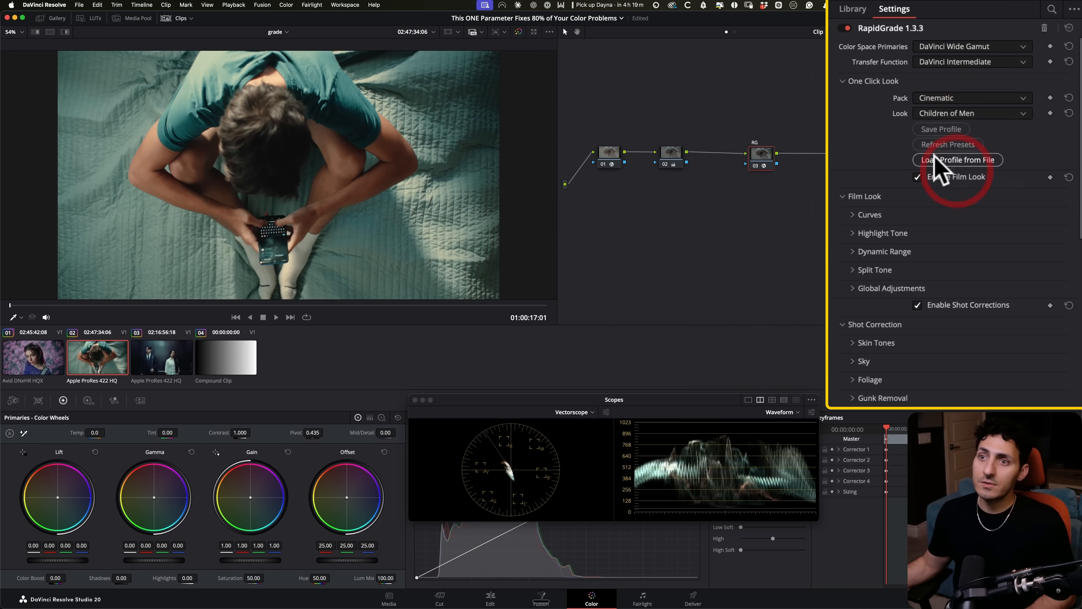
# Step: Hide the clip thumbnails, select node 02, and compare the overhead shot with its Gamma correction off and on
pyautogui.click(670, 155)
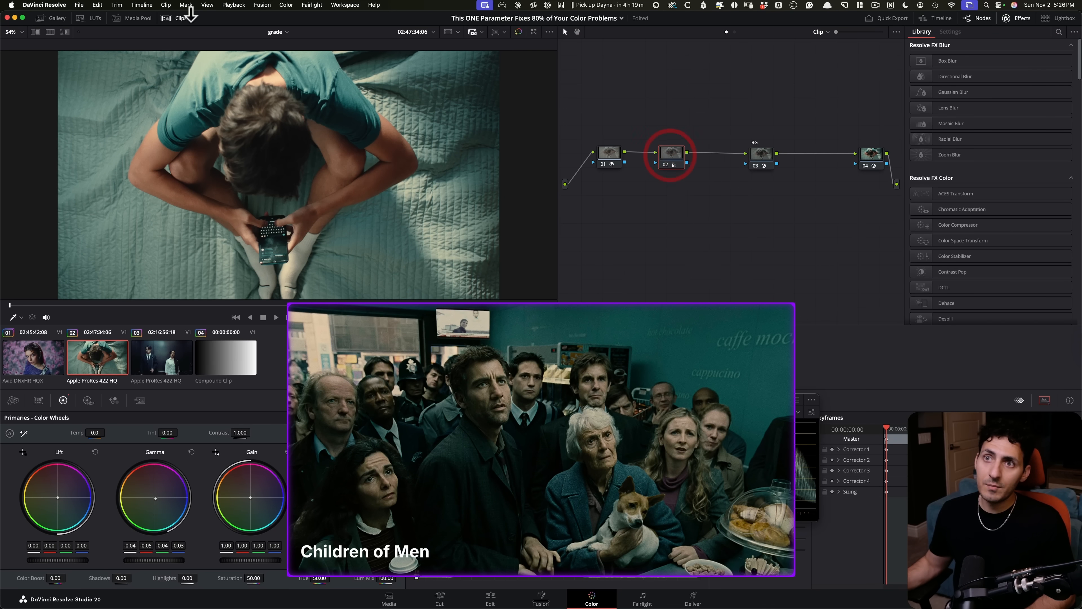
pyautogui.click(174, 15)
pyautogui.rightClick(673, 168)
pyautogui.click(704, 179)
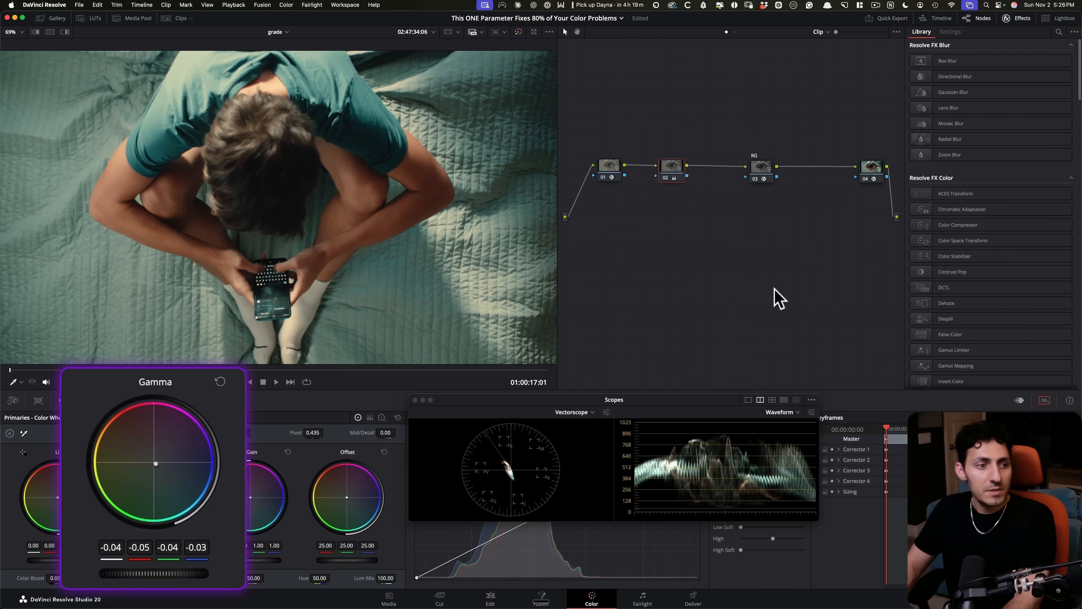
pyautogui.press('super+d')
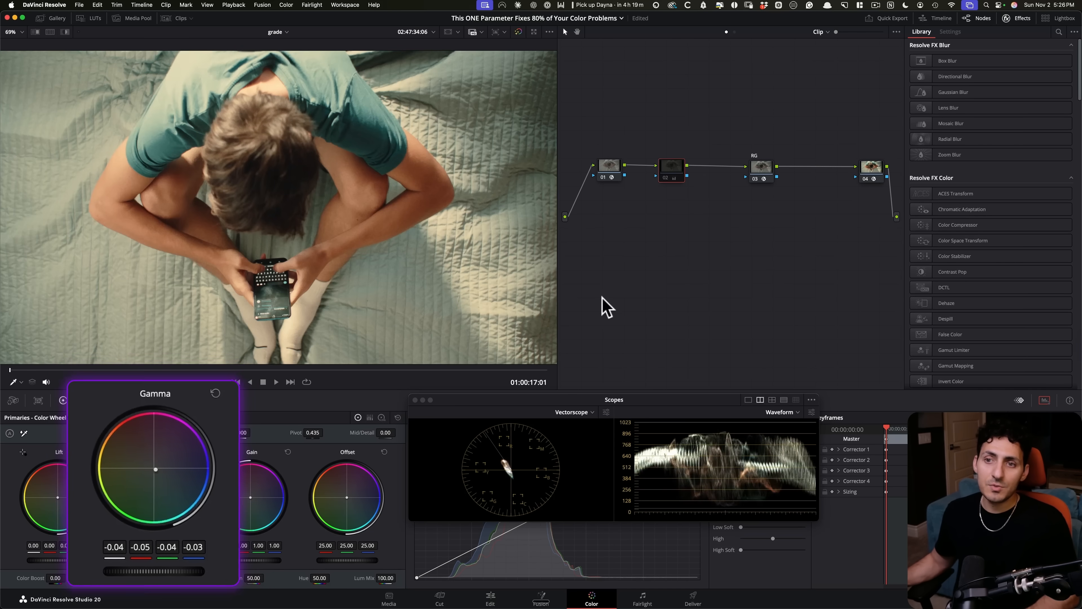
pyautogui.press('super+d')
# Step: Compare the overhead shot with the RapidGrade node 03 off and on, and repeat with nodes 02 and 03 together
pyautogui.click(754, 175)
pyautogui.press('super+d')
pyautogui.press('super+d')
pyautogui.moveTo(654, 136); pyautogui.dragTo(771, 221)
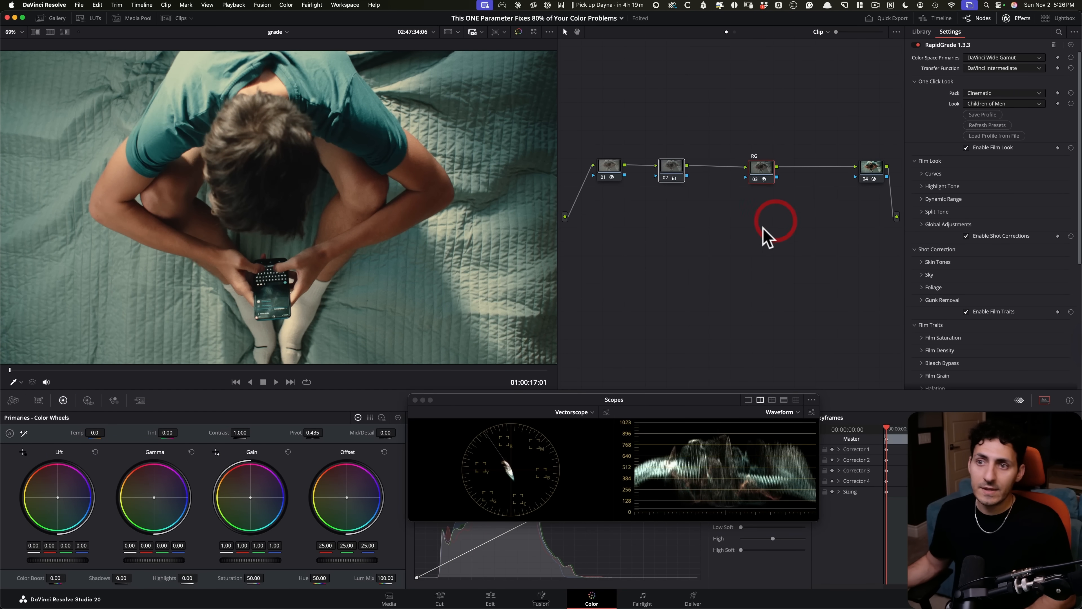
pyautogui.press('super+d')
pyautogui.press('super+d')
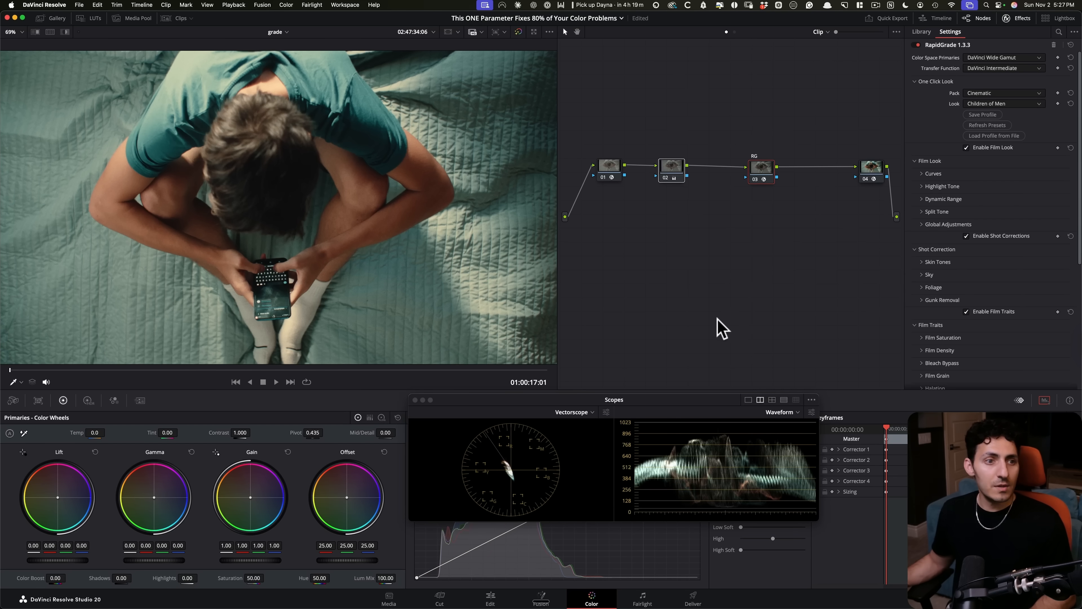
# Step: Move to 01:00:39:02 and repeatedly compare the overhead shot with nodes 02 and 03 off and on together
pyautogui.moveTo(171, 370); pyautogui.dragTo(442, 371)
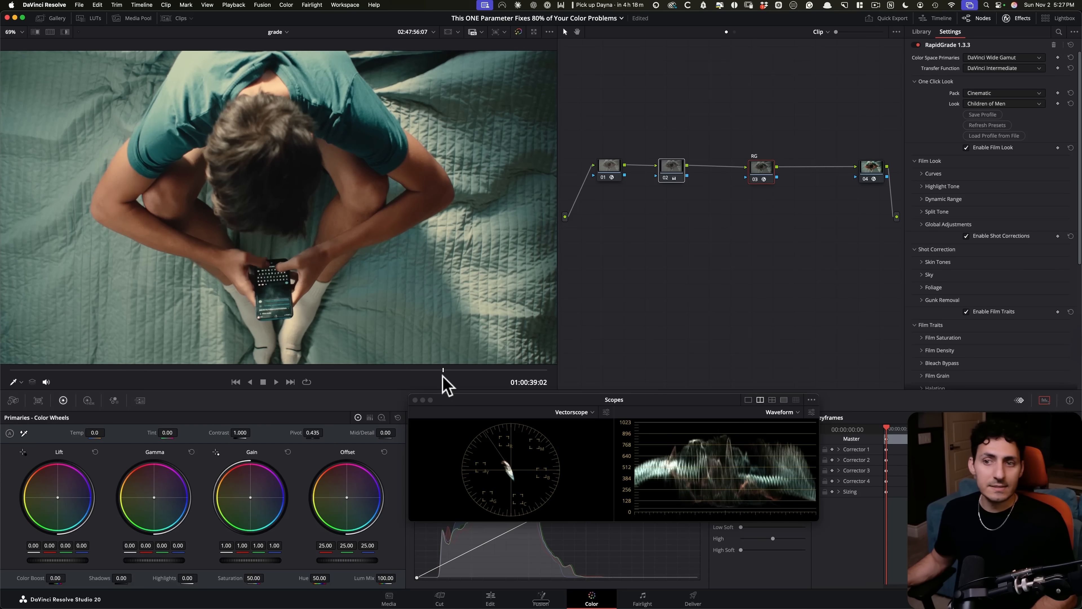
pyautogui.press('super+d')
pyautogui.press('super+d')
pyautogui.moveTo(658, 138); pyautogui.dragTo(792, 218)
pyautogui.press('super+d')
pyautogui.press('super+d')
pyautogui.press('super+d')
pyautogui.press('super+d')
pyautogui.click(721, 271)
# Step: Show the clip thumbnails, open the portrait in clip 01, and apply the RapidGrade Essentials Pack look Gentle Salmon in node 03
pyautogui.click(172, 18)
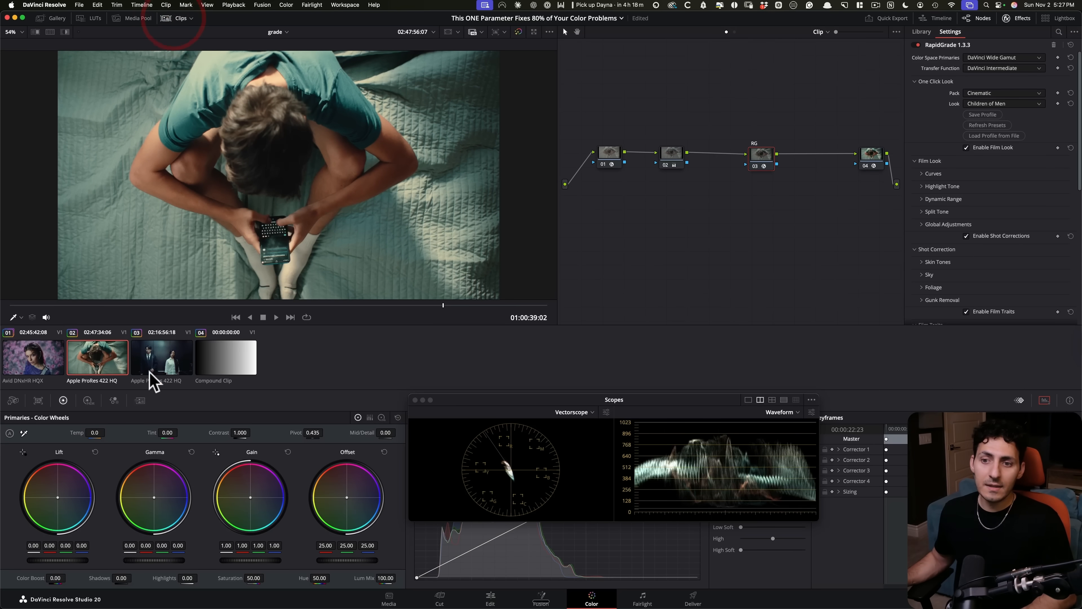
pyautogui.click(45, 365)
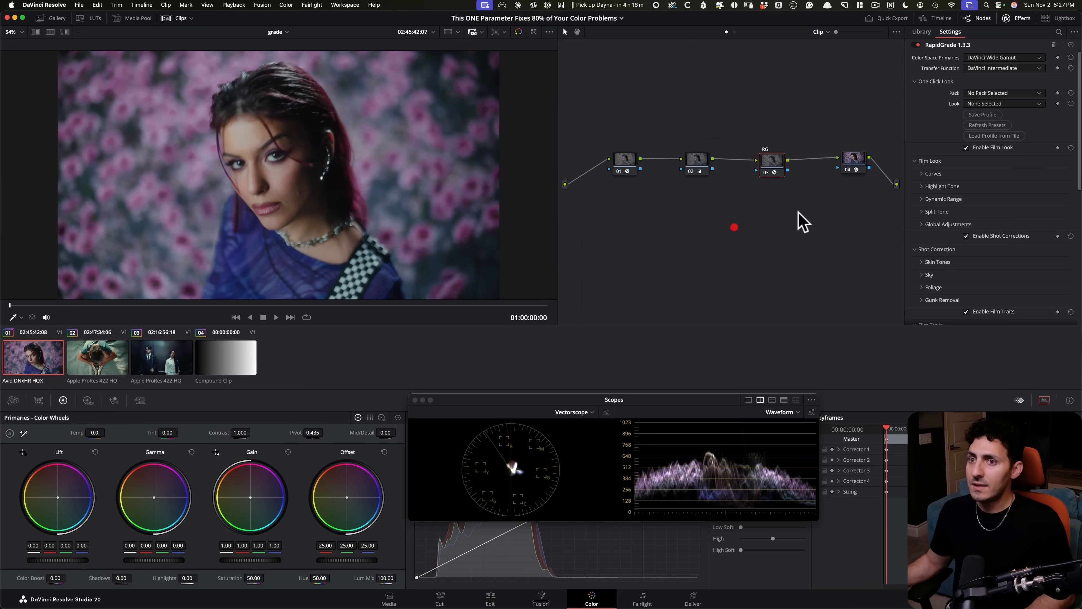
pyautogui.click(1007, 97)
pyautogui.click(921, 132)
pyautogui.click(1006, 113)
pyautogui.scroll(-3, 1011, 243)
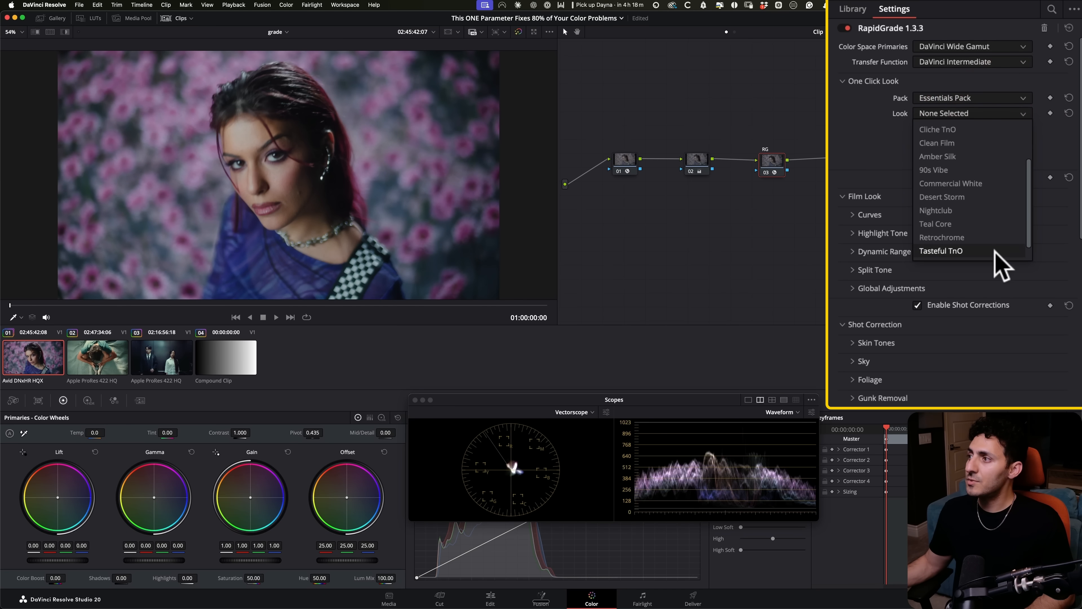
pyautogui.click(967, 253)
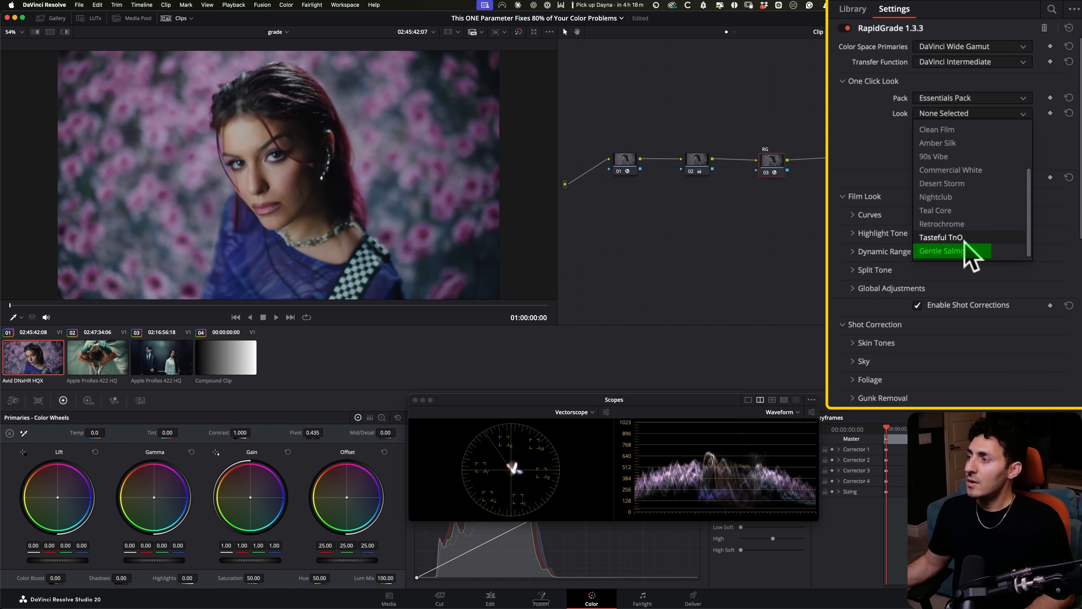
pyautogui.click(966, 253)
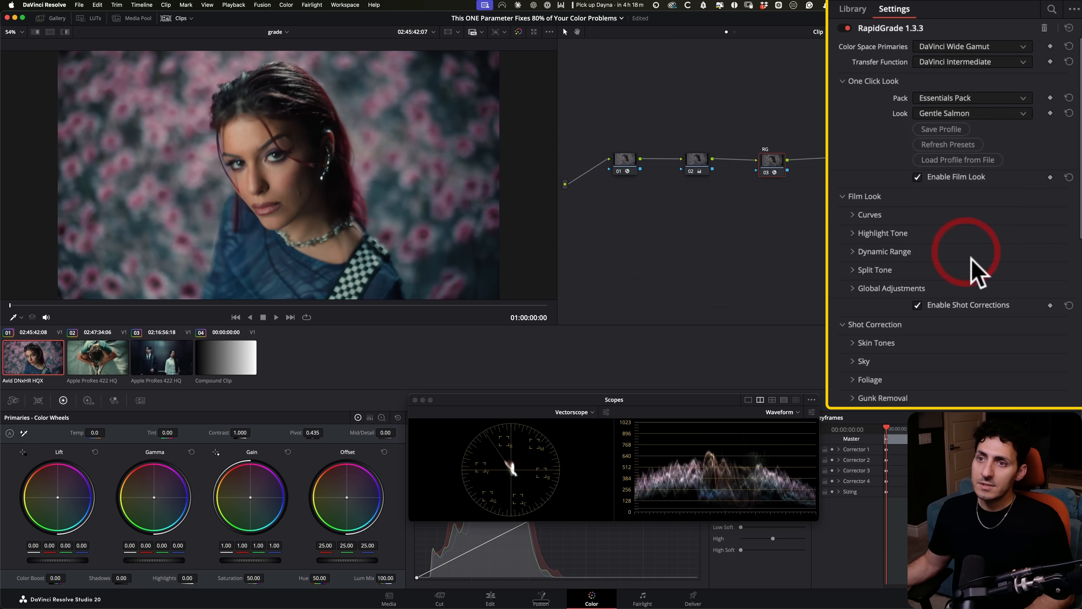
# Step: At 01:00:07:22 on the portrait, set node 02's Gamma to -0.02 overall, -0.02 red, -0.02 green and -0.01 blue
pyautogui.click(692, 161)
pyautogui.moveTo(215, 305); pyautogui.dragTo(321, 312)
pyautogui.moveTo(302, 303); pyautogui.dragTo(299, 303)
pyautogui.click(697, 168)
pyautogui.rightClick(695, 162)
pyautogui.click(704, 293)
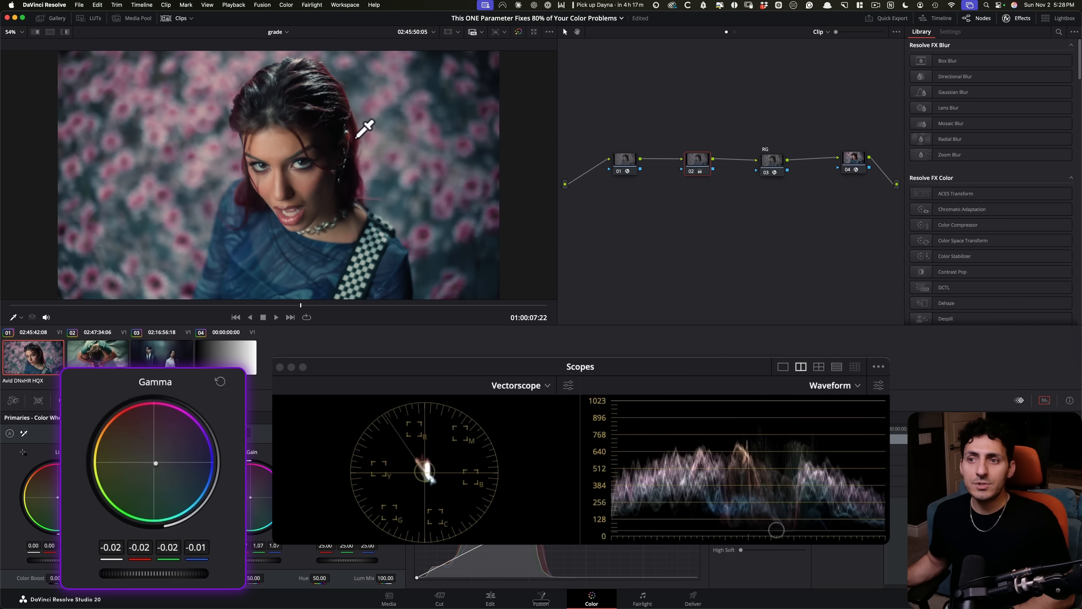
# Step: Reset the Split Tone settings in the portrait's RapidGrade node 03 and set the split tone Balance to 0.202
pyautogui.click(772, 164)
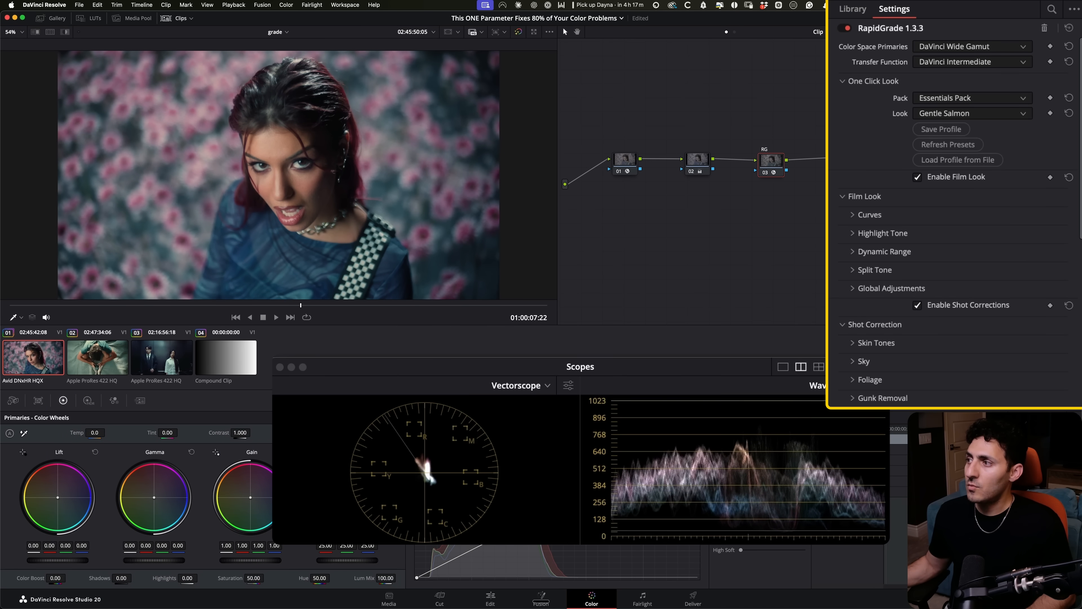
pyautogui.click(886, 272)
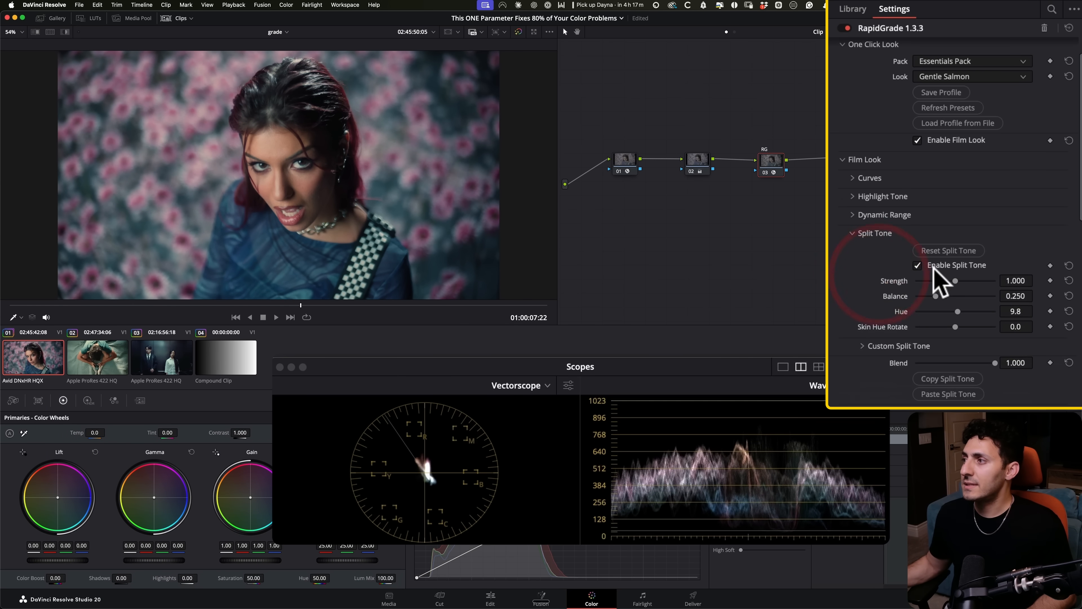
pyautogui.click(958, 250)
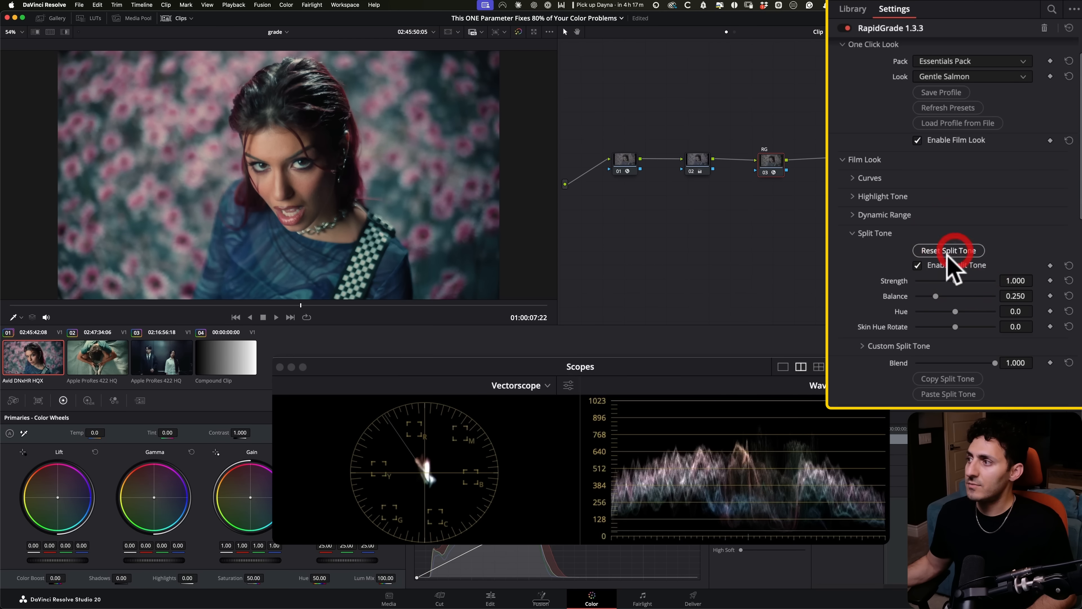
pyautogui.click(956, 266)
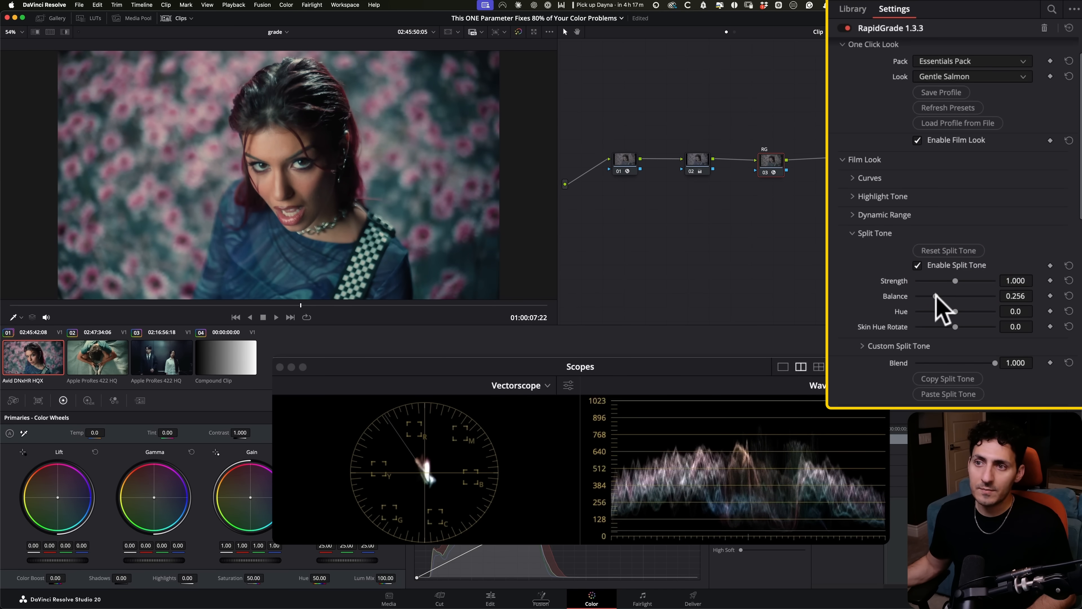
pyautogui.moveTo(936, 296); pyautogui.dragTo(929, 296)
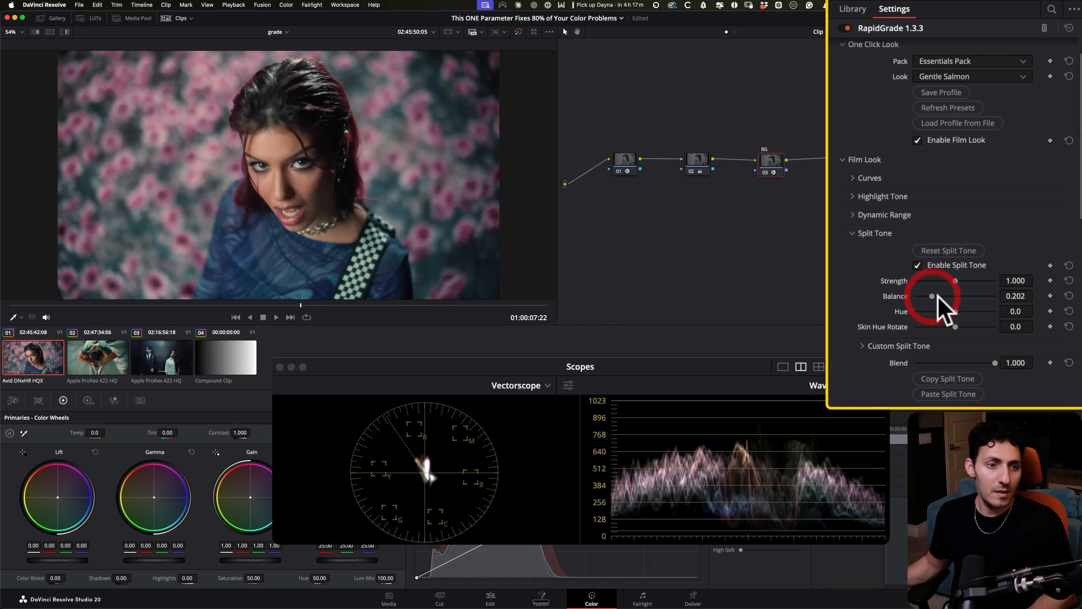
# Step: Select node 02 on the portrait and repeatedly compare the shot with that node's Gamma correction off and on
pyautogui.click(694, 164)
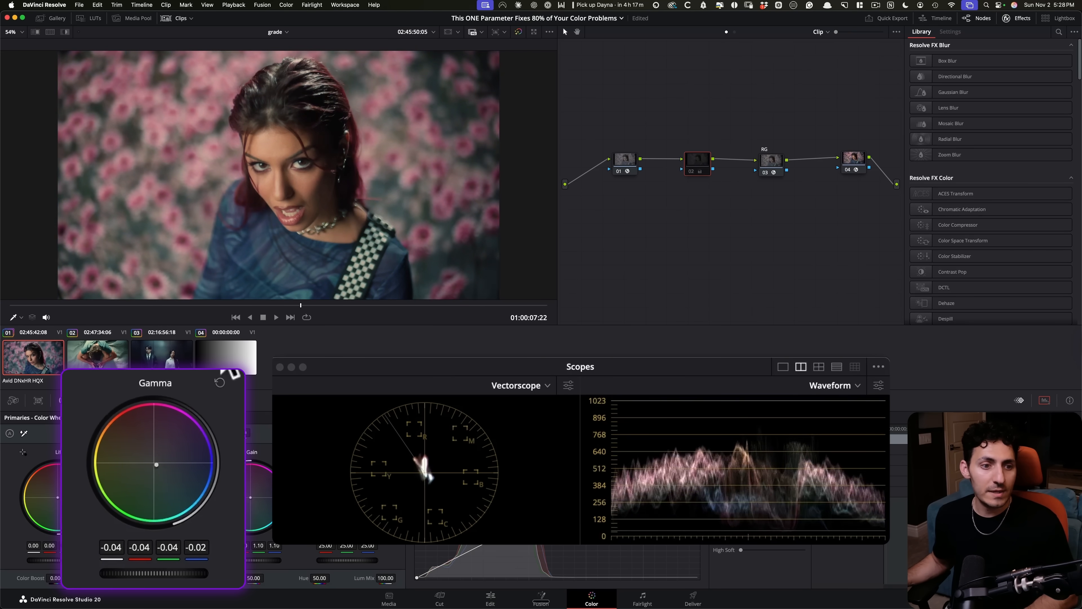
pyautogui.press('super+d')
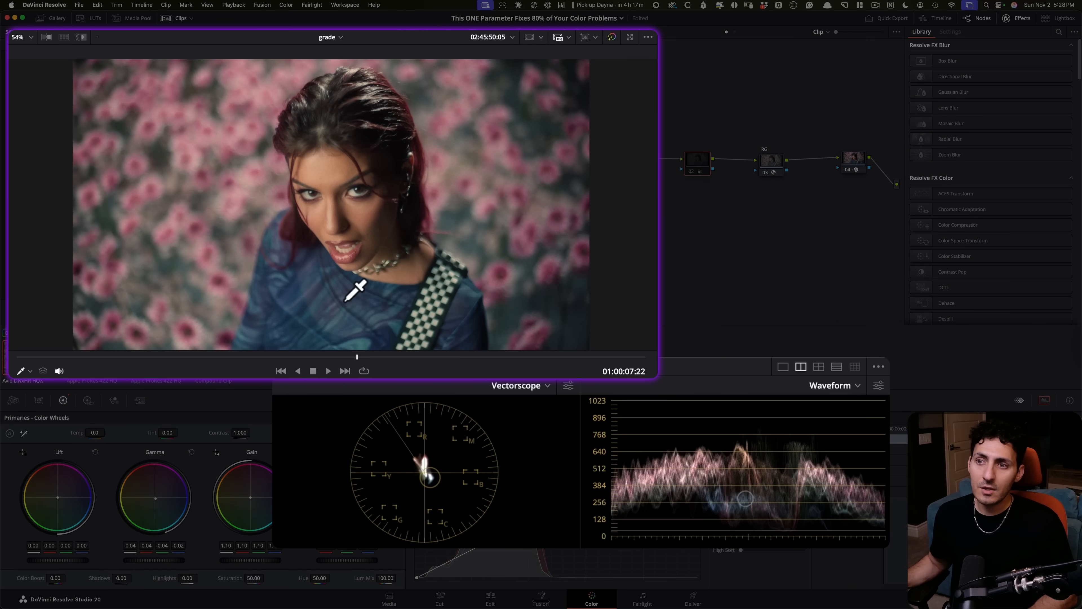
pyautogui.press('super+d')
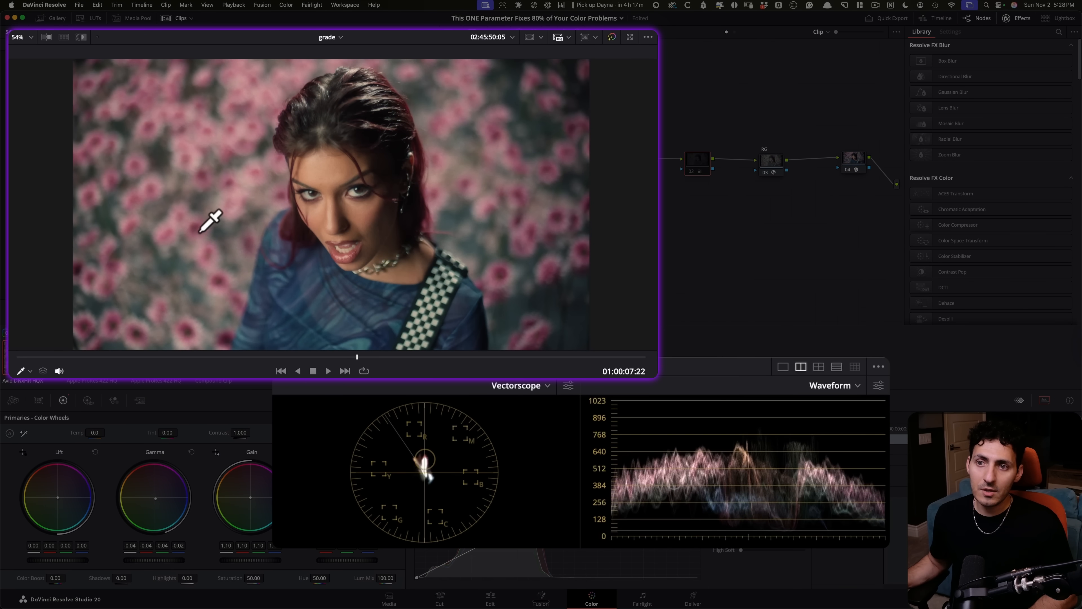
pyautogui.press('super+d')
pyautogui.press('super+d')
pyautogui.press('super+d')
pyautogui.press('super+d')
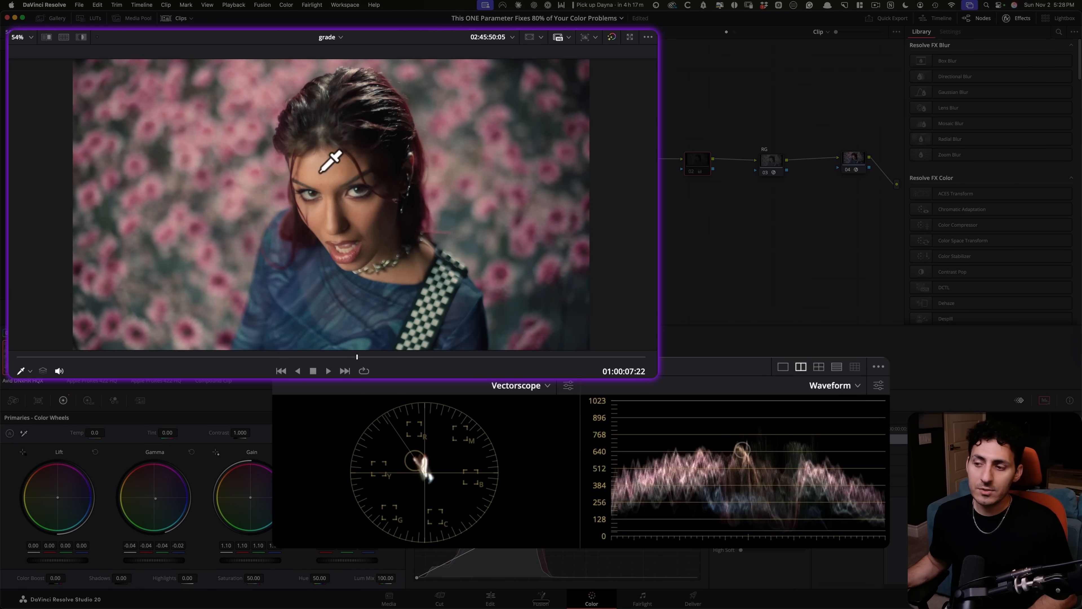
pyautogui.press('super+d')
pyautogui.press('super+d')
pyautogui.press('super+d')
pyautogui.press('super+d')
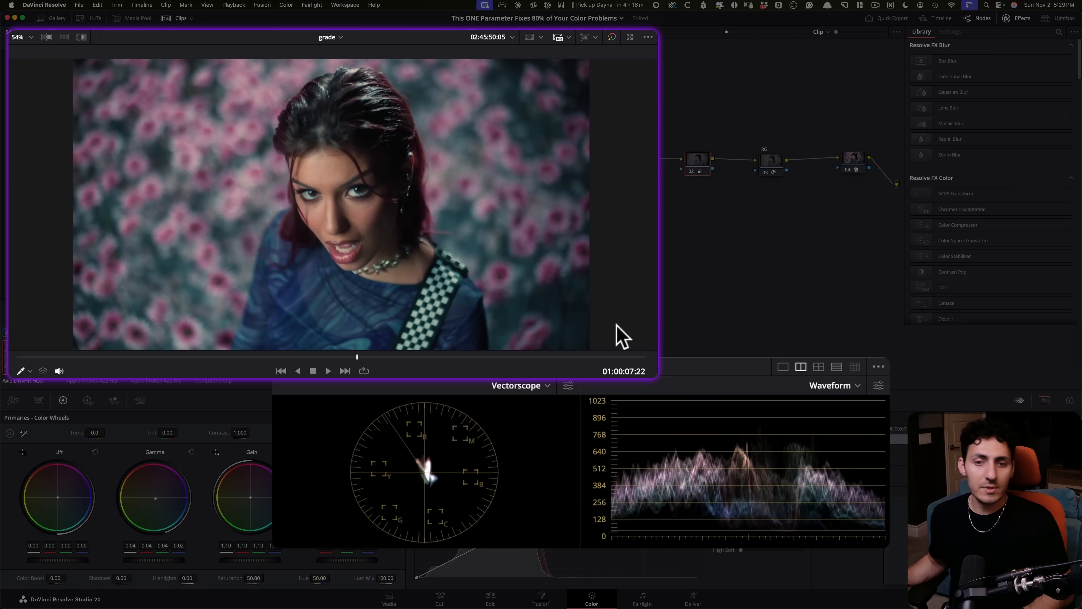
pyautogui.press('super+d')
pyautogui.press('super+d')
pyautogui.press('super+d')
pyautogui.press('super+d')
pyautogui.press('super+d')
pyautogui.press('super+d')
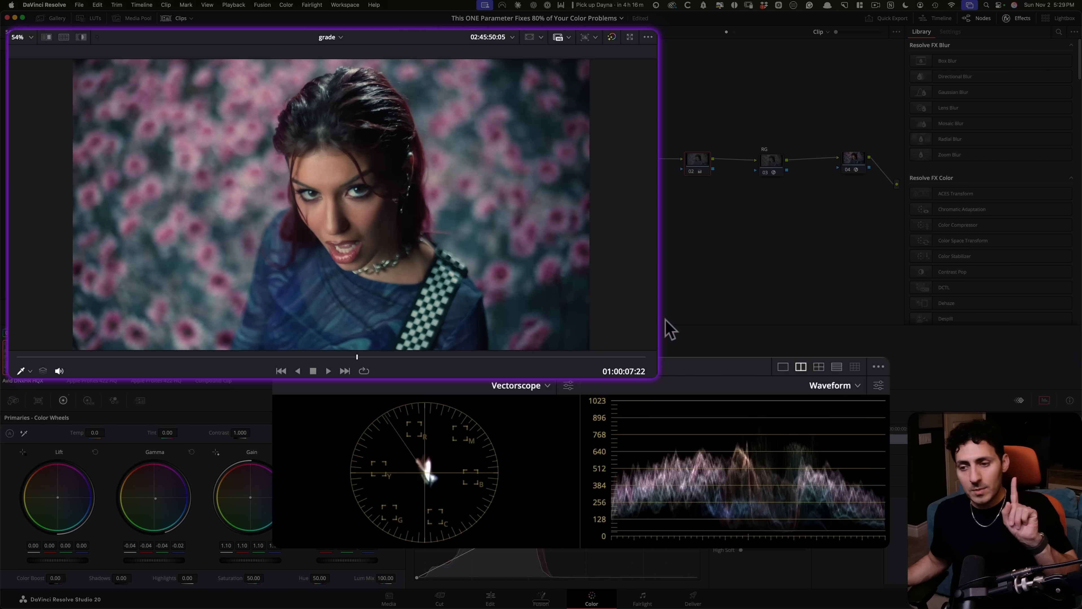
# Step: View the overhead shot, open the elevator shot in clip 03 at 01:00:52:12, and repeatedly compare it with node 02 off and on
pyautogui.click(132, 381)
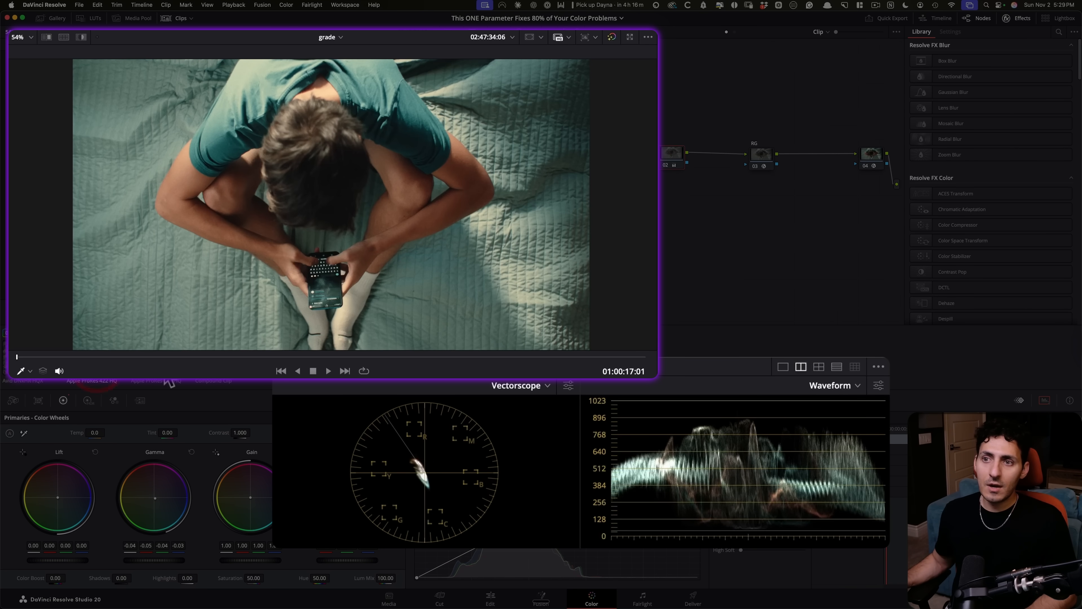
pyautogui.click(171, 380)
pyautogui.click(109, 375)
pyautogui.click(150, 368)
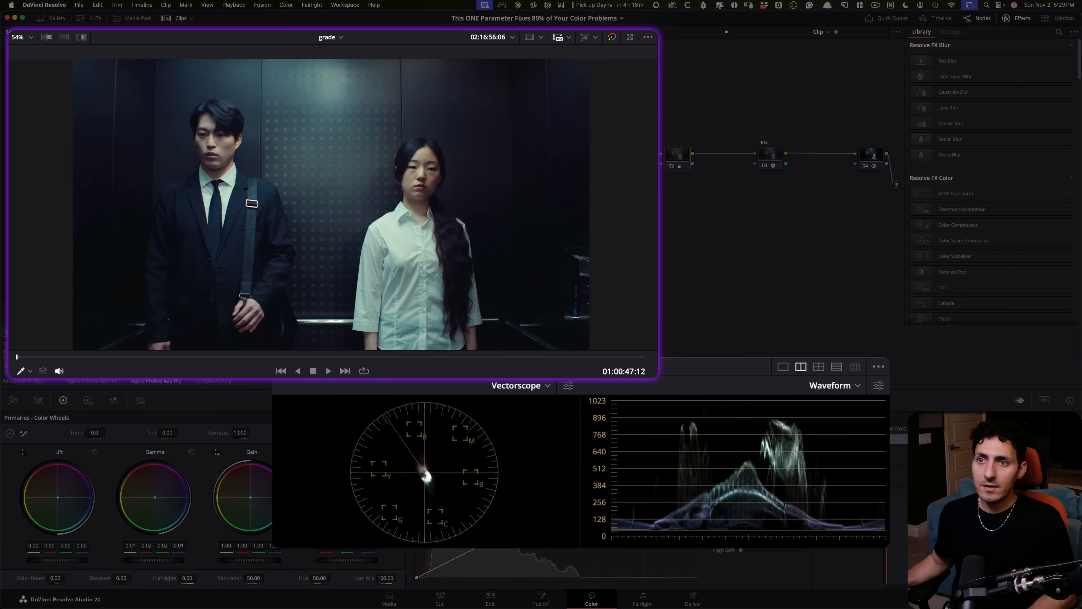
pyautogui.moveTo(309, 355); pyautogui.dragTo(280, 357)
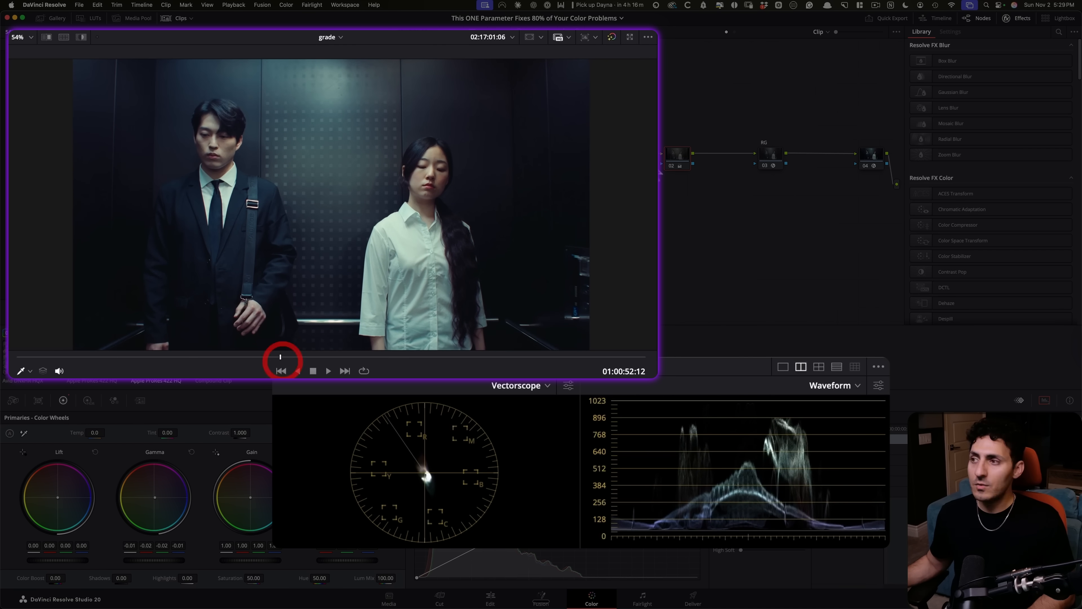
pyautogui.hotkey('ctrl', 'd')
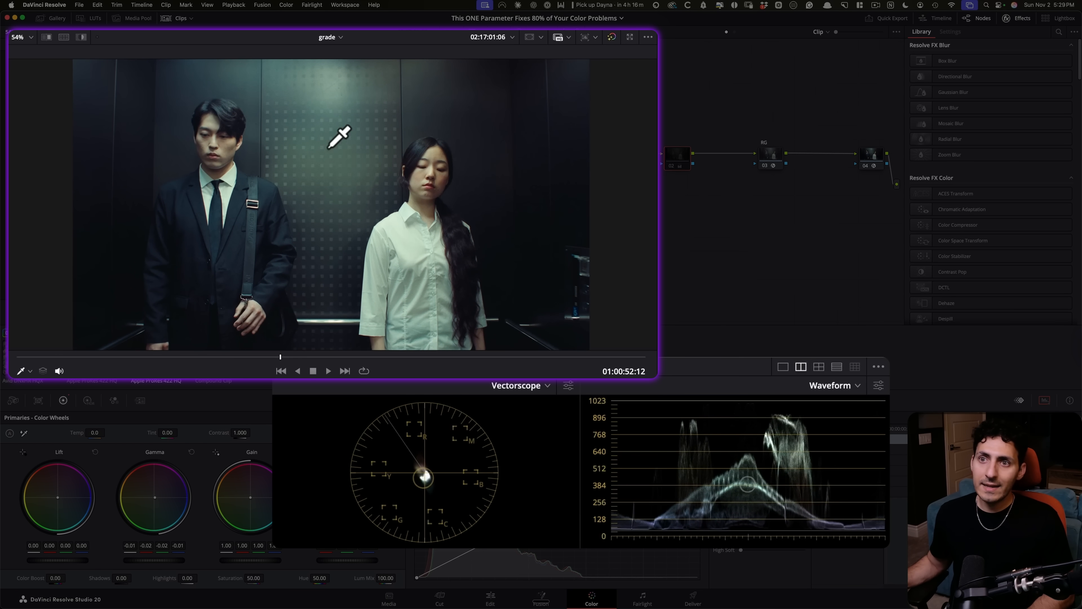
pyautogui.hotkey('ctrl', 'd')
pyautogui.hotkey('ctrl', 'd')
pyautogui.hotkey('ctrl', 'd')
pyautogui.hotkey('ctrl', 'd')
pyautogui.hotkey('ctrl', 'd')
# Step: Hide the clip thumbnails to enlarge the viewer and compare the elevator shot once more with node 02 off and on
pyautogui.click(166, 18)
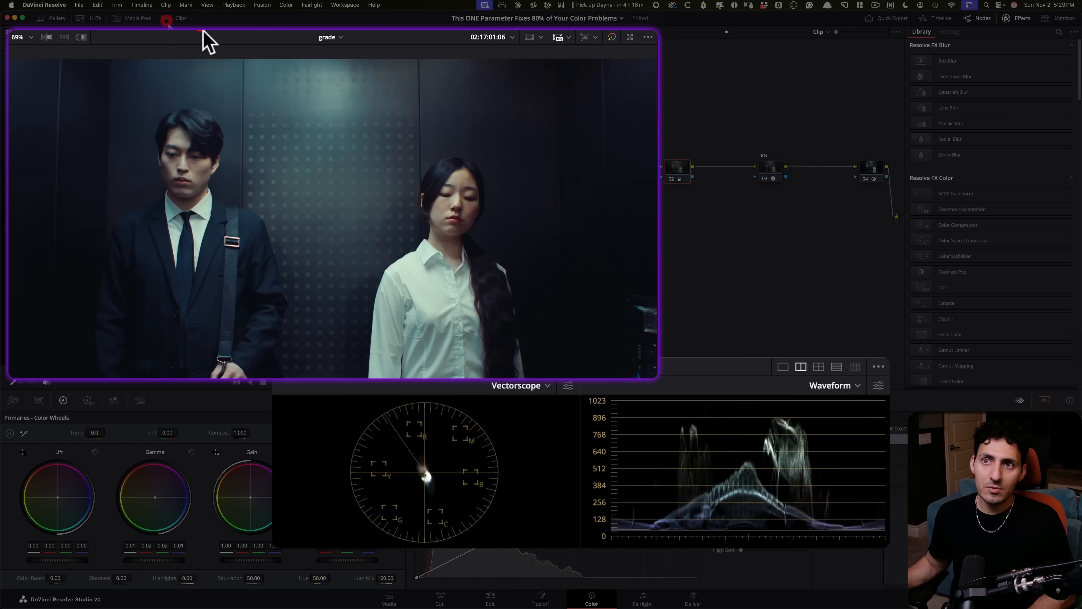
pyautogui.hotkey('ctrl', 'd')
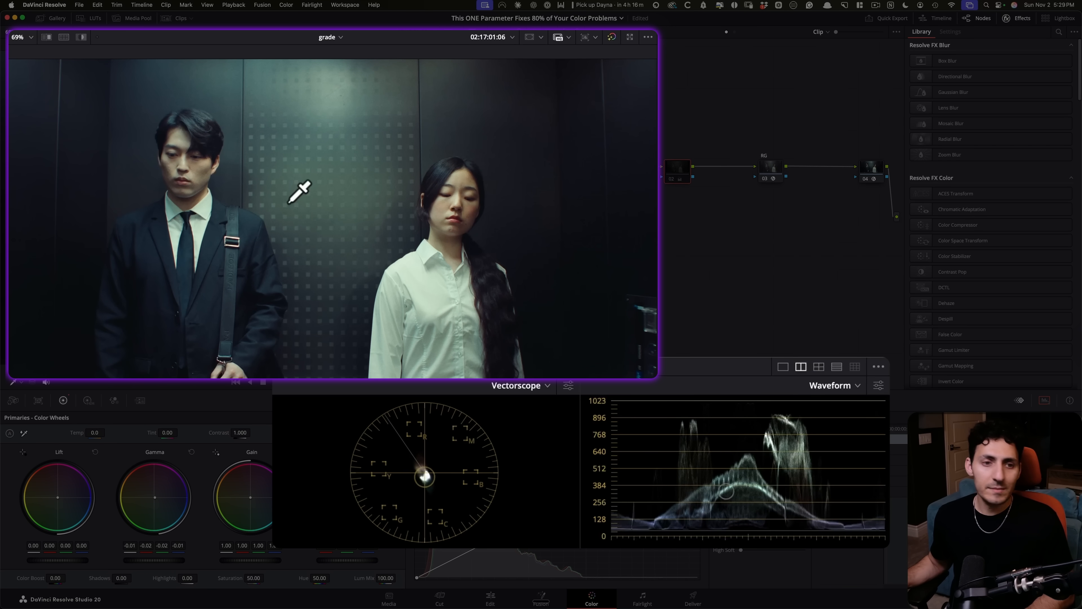
pyautogui.hotkey('ctrl', 'd')
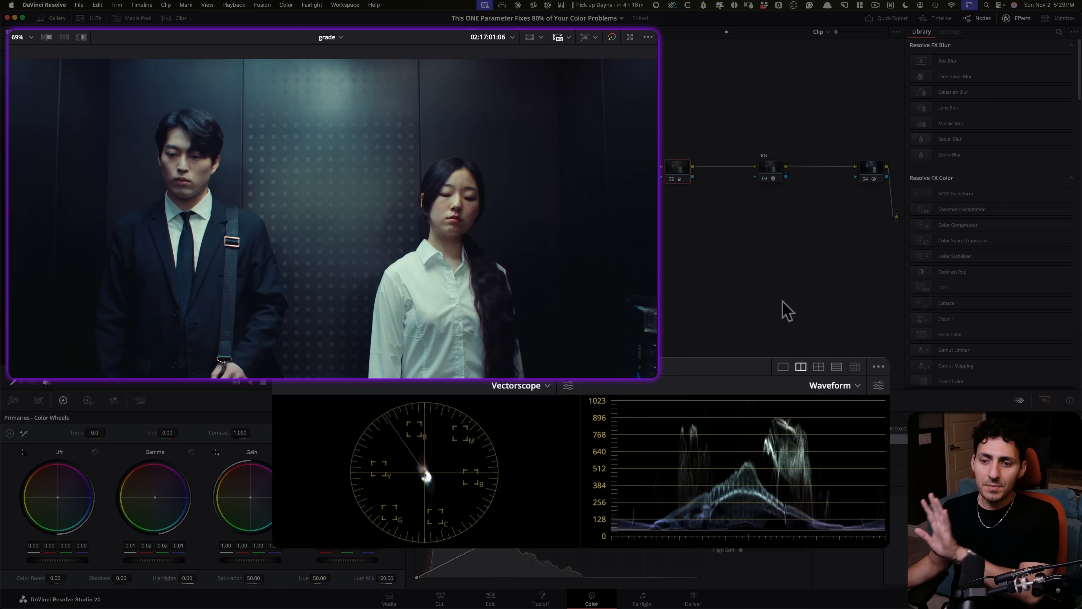